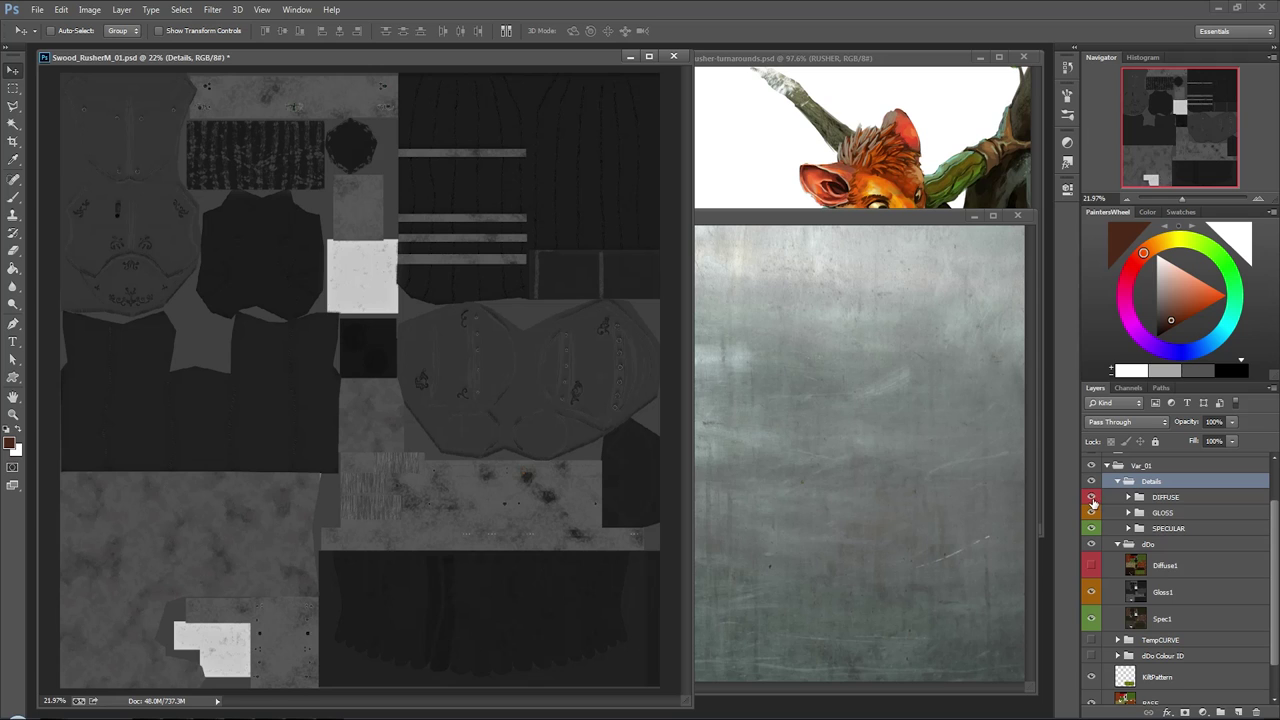
Show the Diffuse1 colour layer and hide the GLOSS and SPECULAR groups
click(1092, 497)
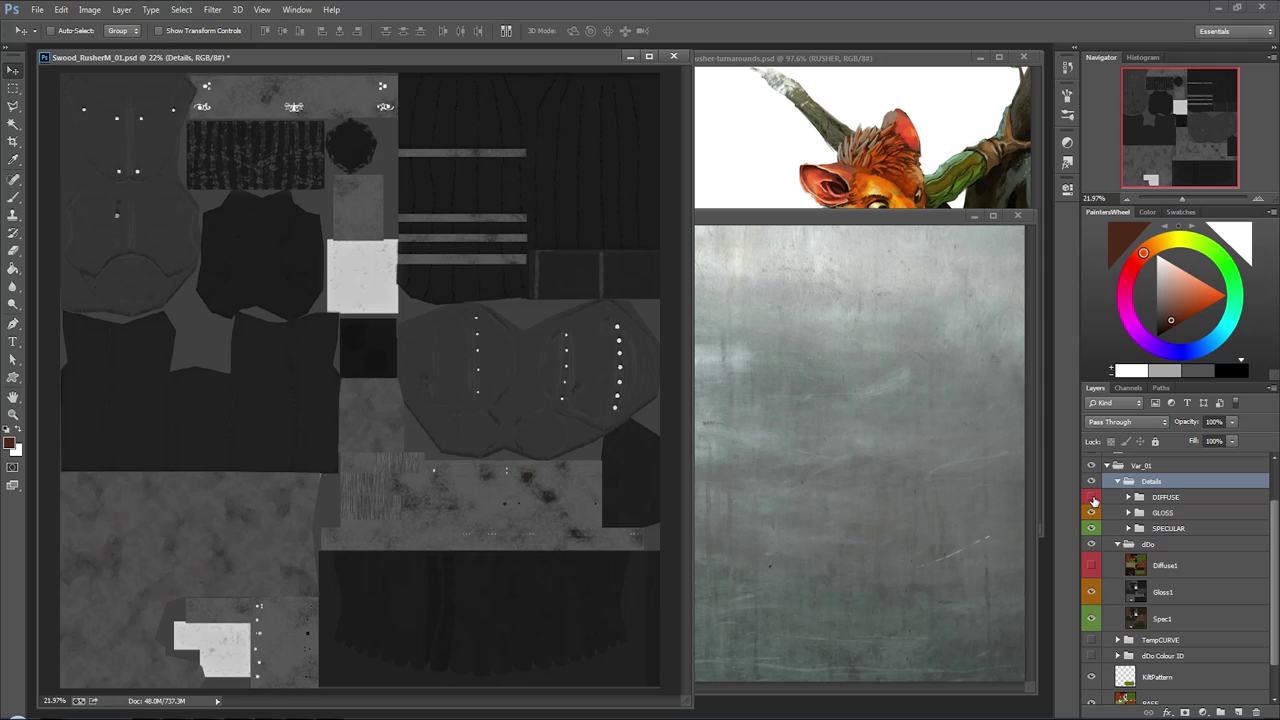
click(1092, 566)
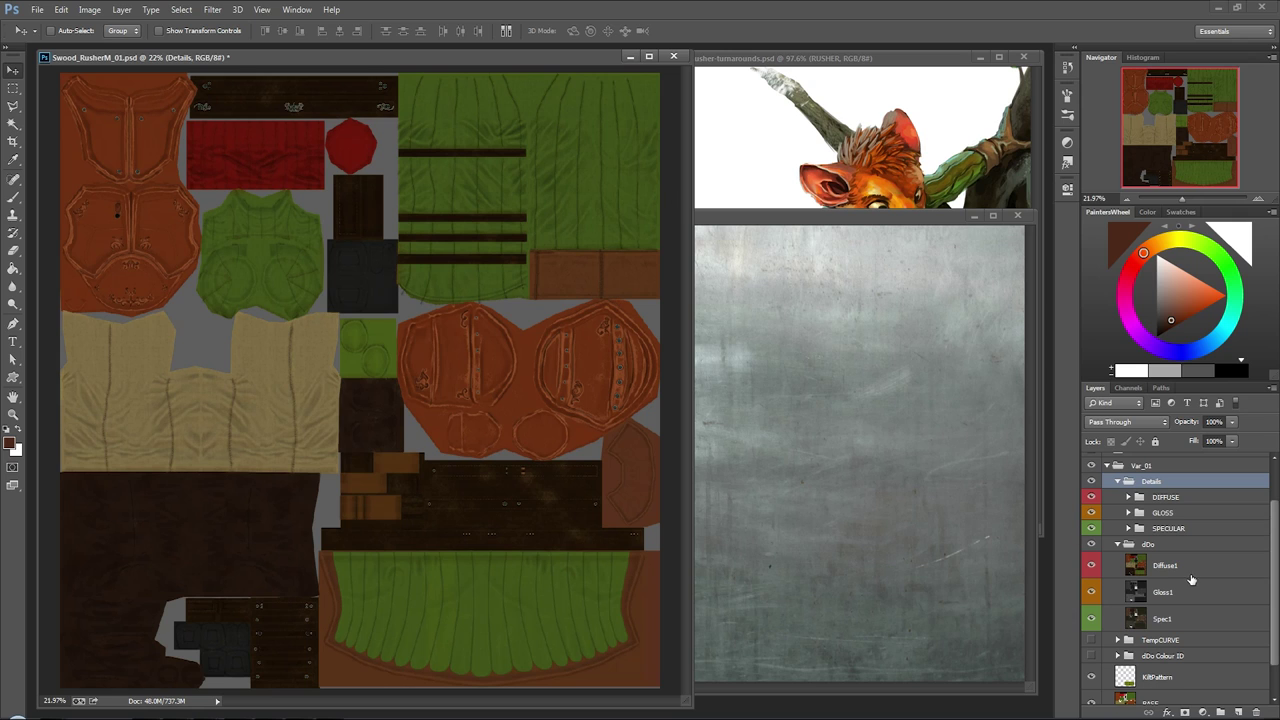
click(1091, 512)
click(1089, 529)
click(1173, 546)
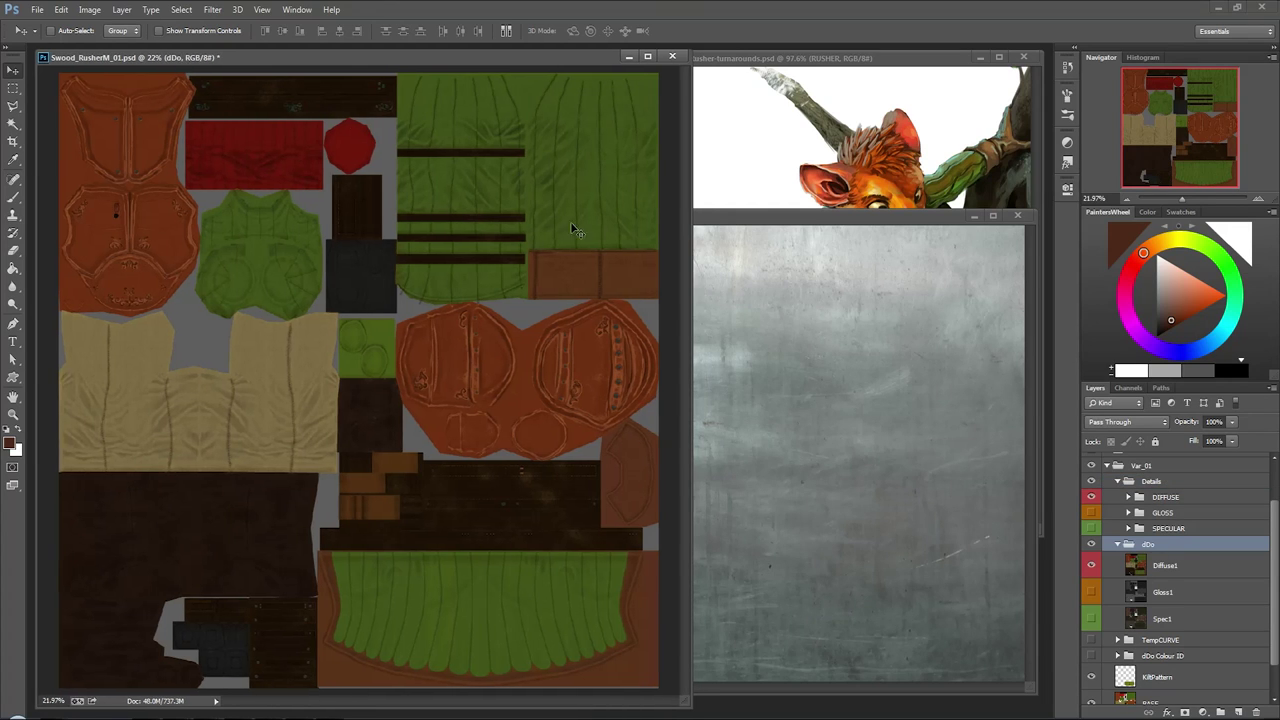
click(1178, 500)
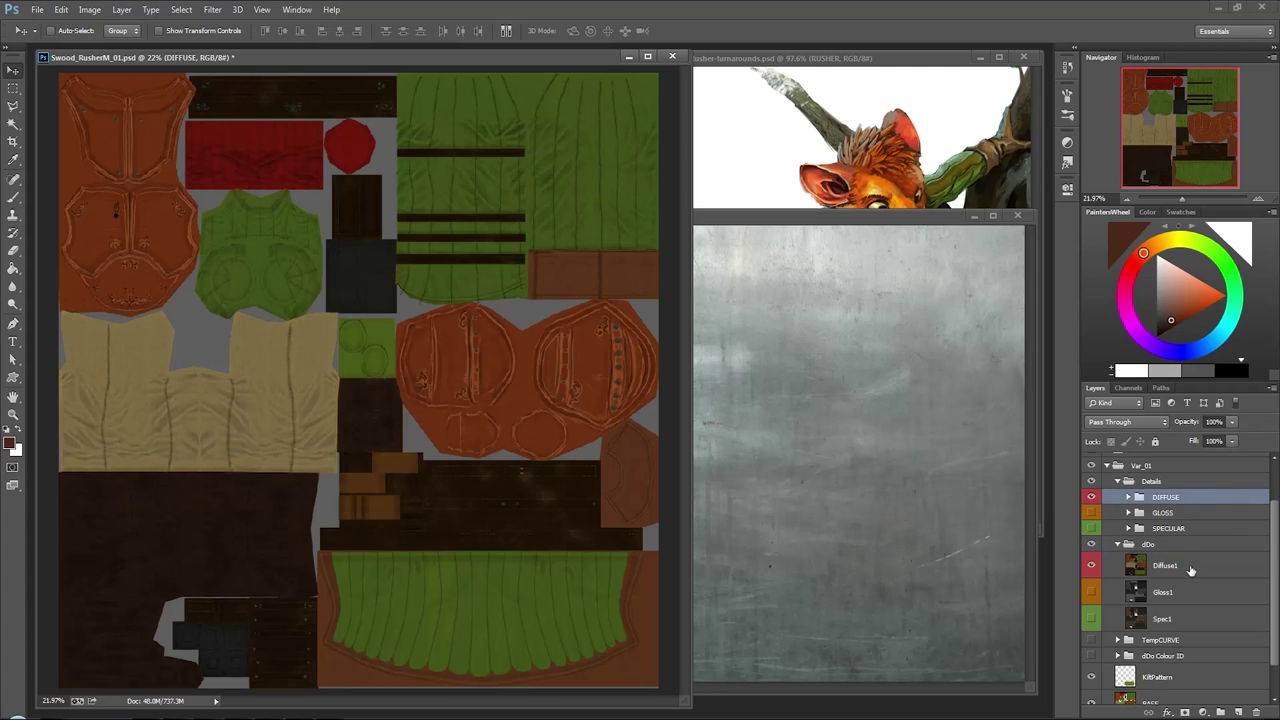
click(1190, 567)
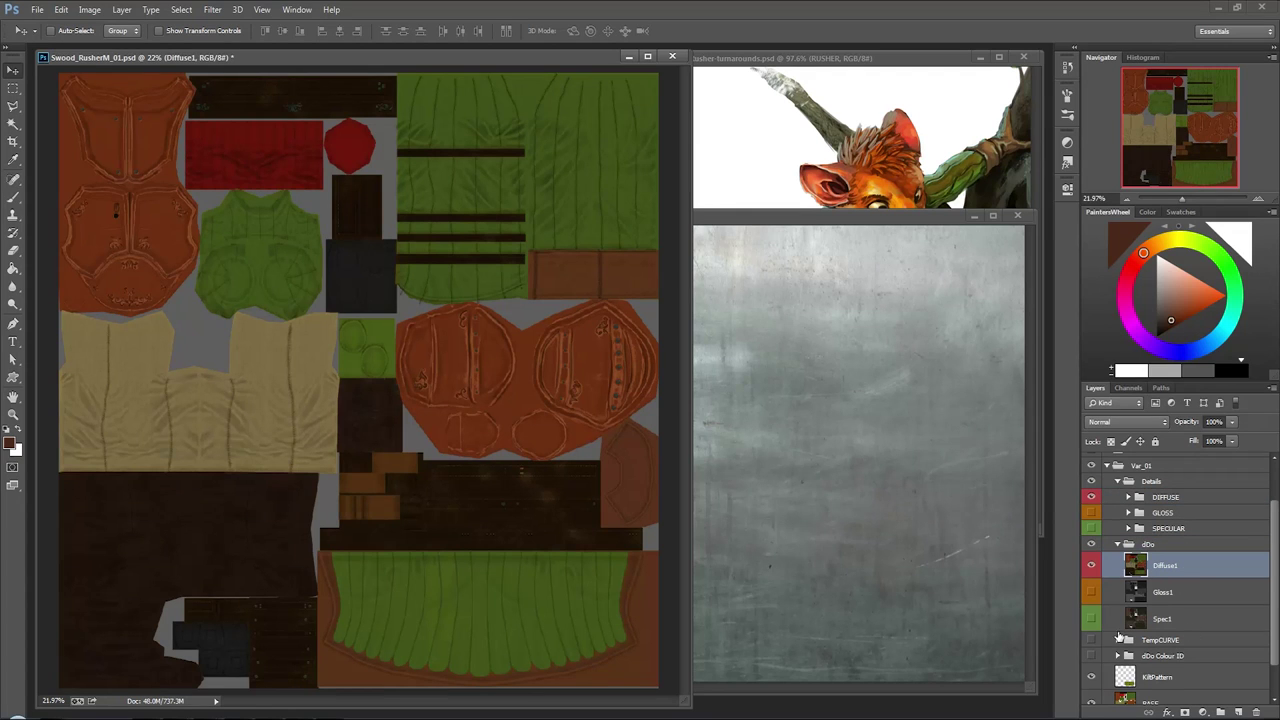
Hide the BASE and KiltPattern layers to leave only the diffuse colours visible
scroll(1120, 636, down, 1)
scroll(1130, 650, up, 1)
scroll(1140, 660, down, 1)
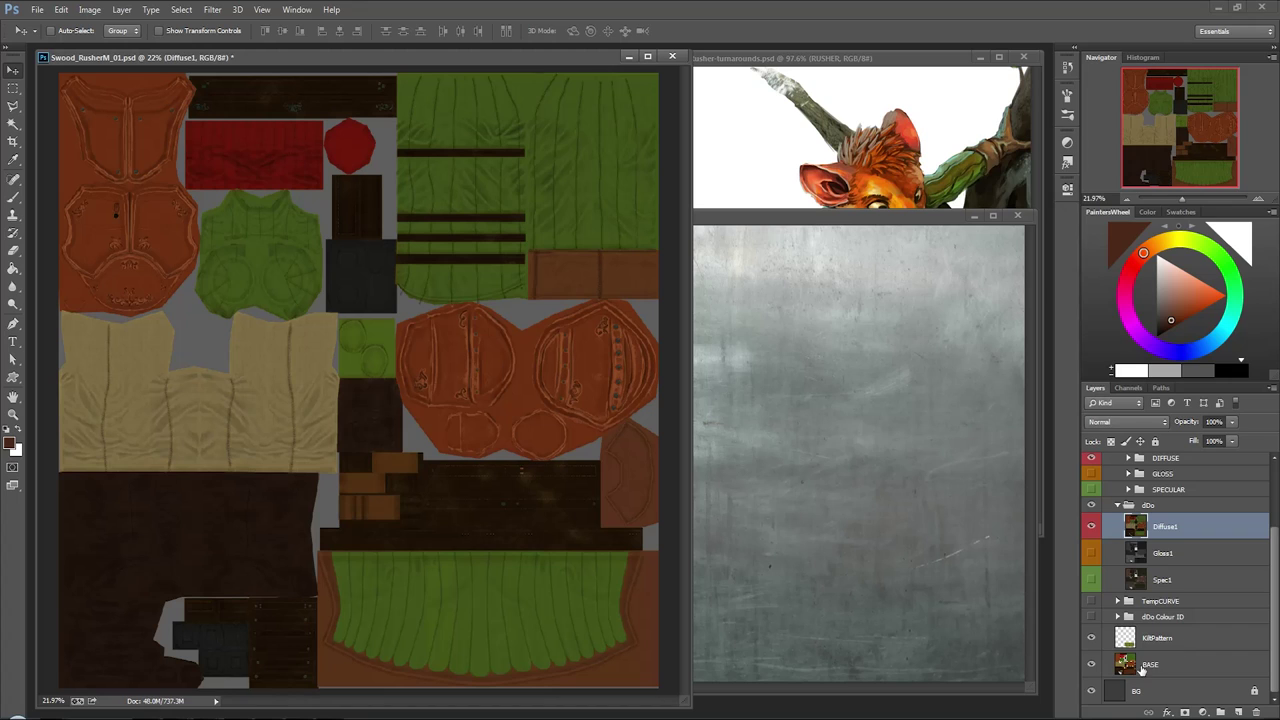
click(1142, 668)
click(1091, 664)
click(1094, 640)
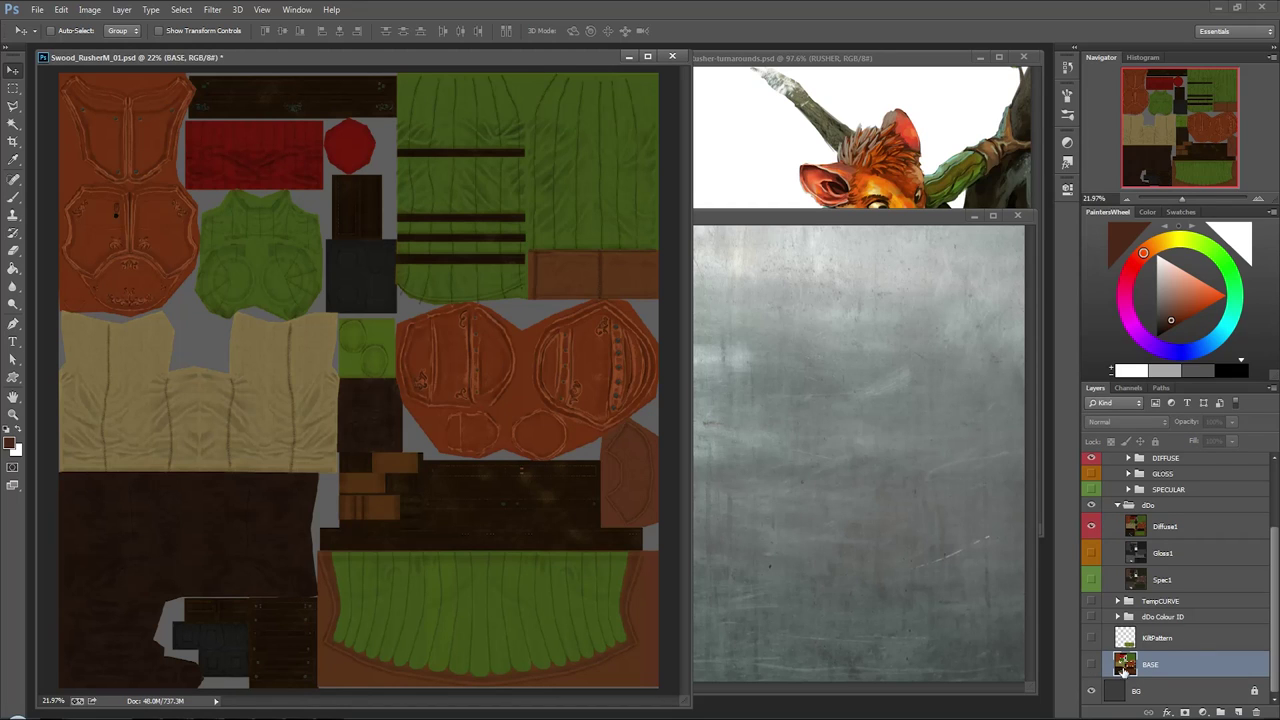
scroll(1120, 620, up, 1)
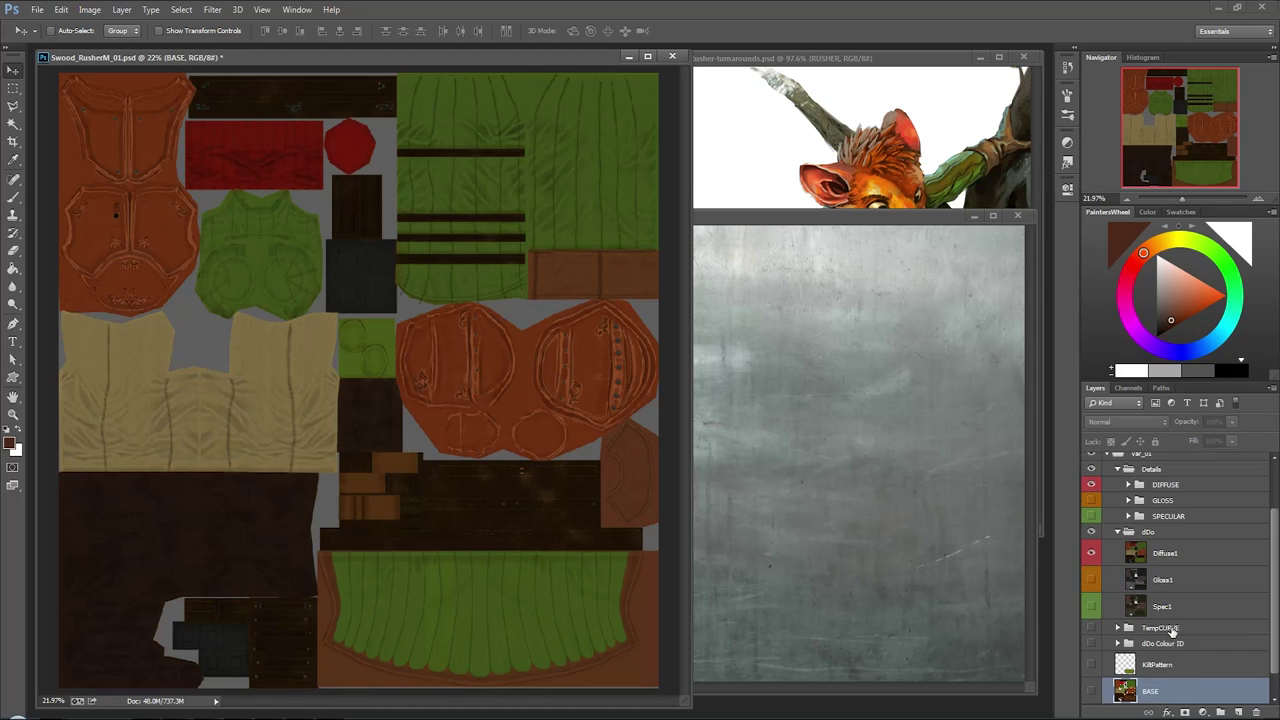
scroll(1125, 590, up, 1)
scroll(1130, 541, up, 1)
scroll(1150, 530, down, 1)
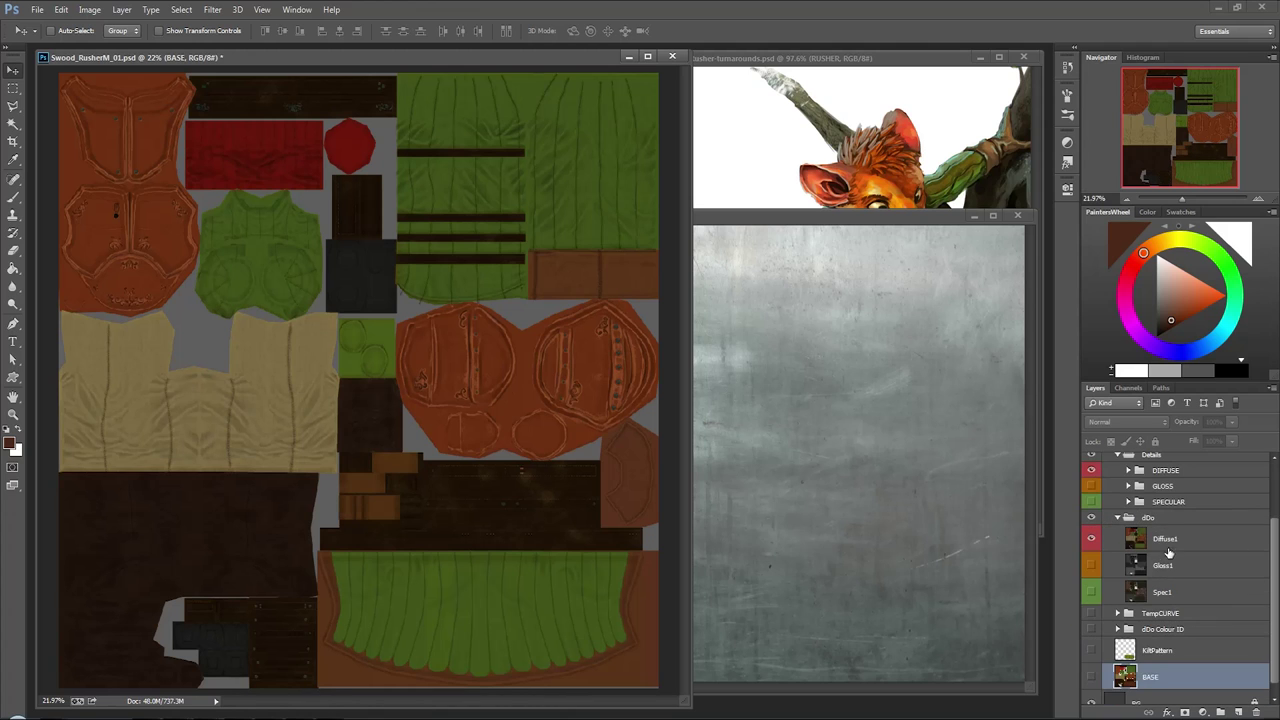
scroll(1165, 550, down, 1)
scroll(1200, 534, up, 1)
Save a Targa copy named Swood_RusherM_D_01, overwriting the existing diffuse file
key(ctrl+shift+s)
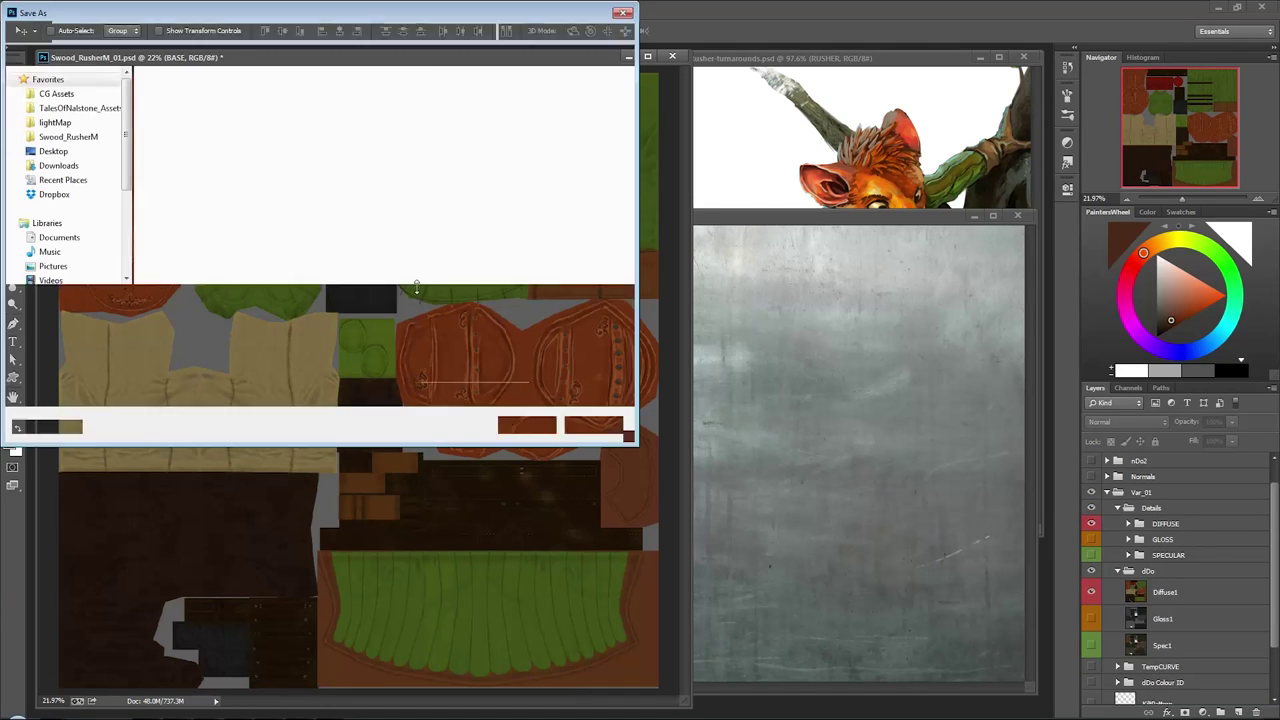
click(195, 316)
click(156, 504)
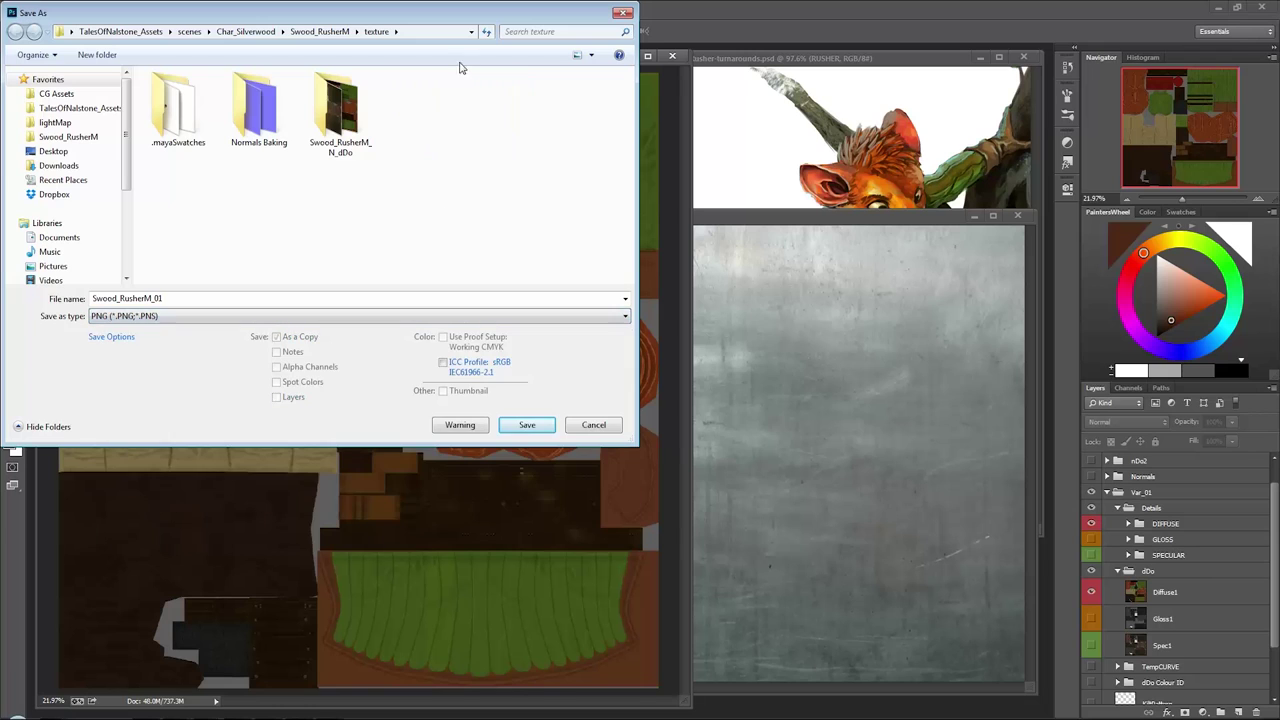
click(152, 316)
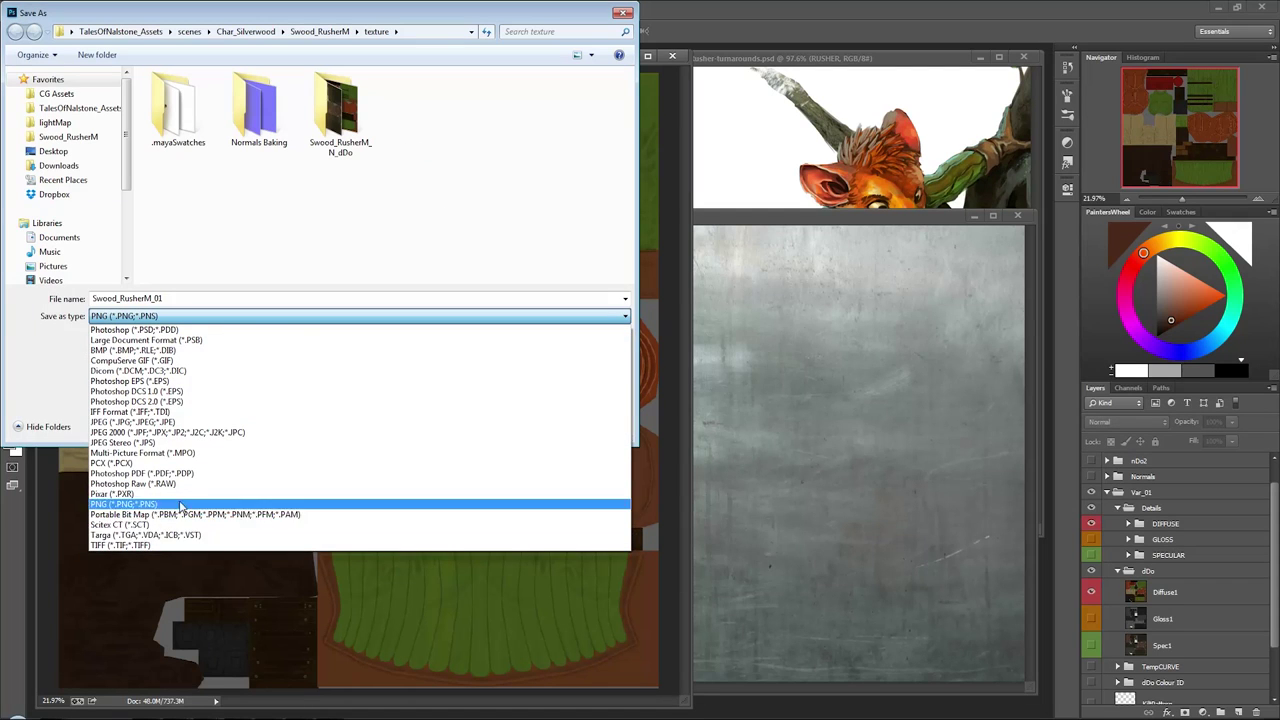
click(179, 540)
double_click(425, 112)
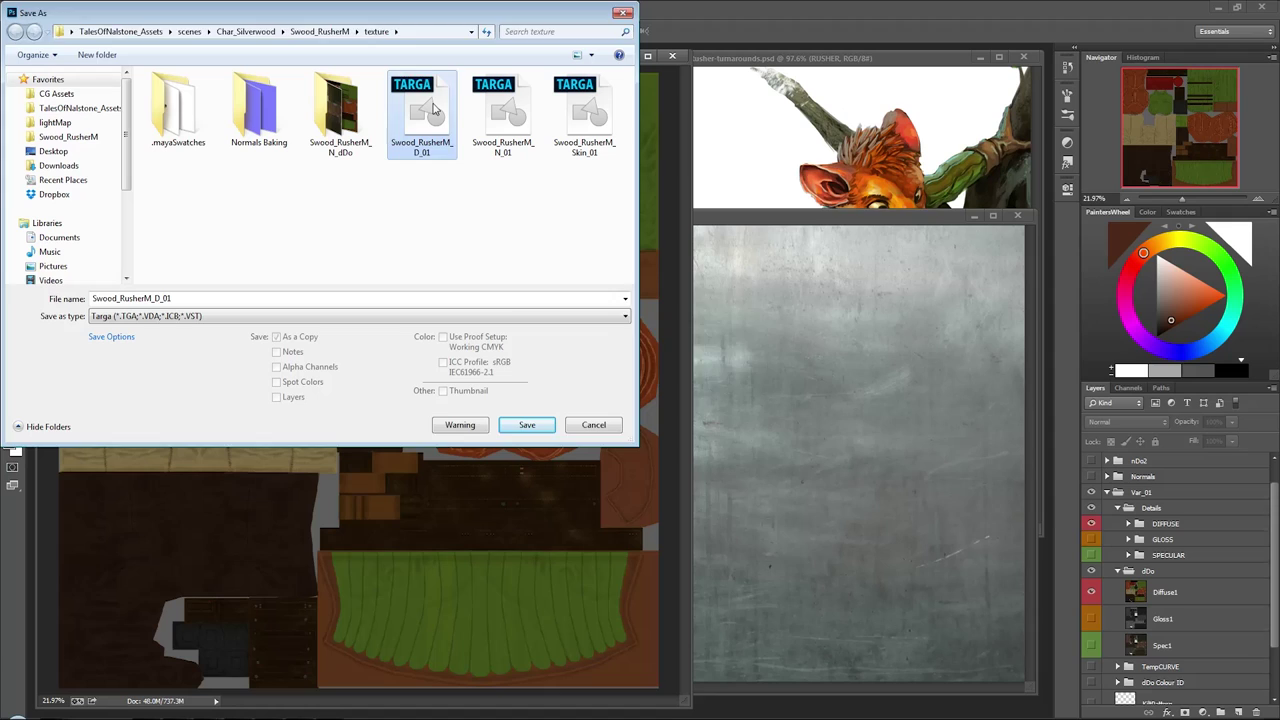
click(678, 376)
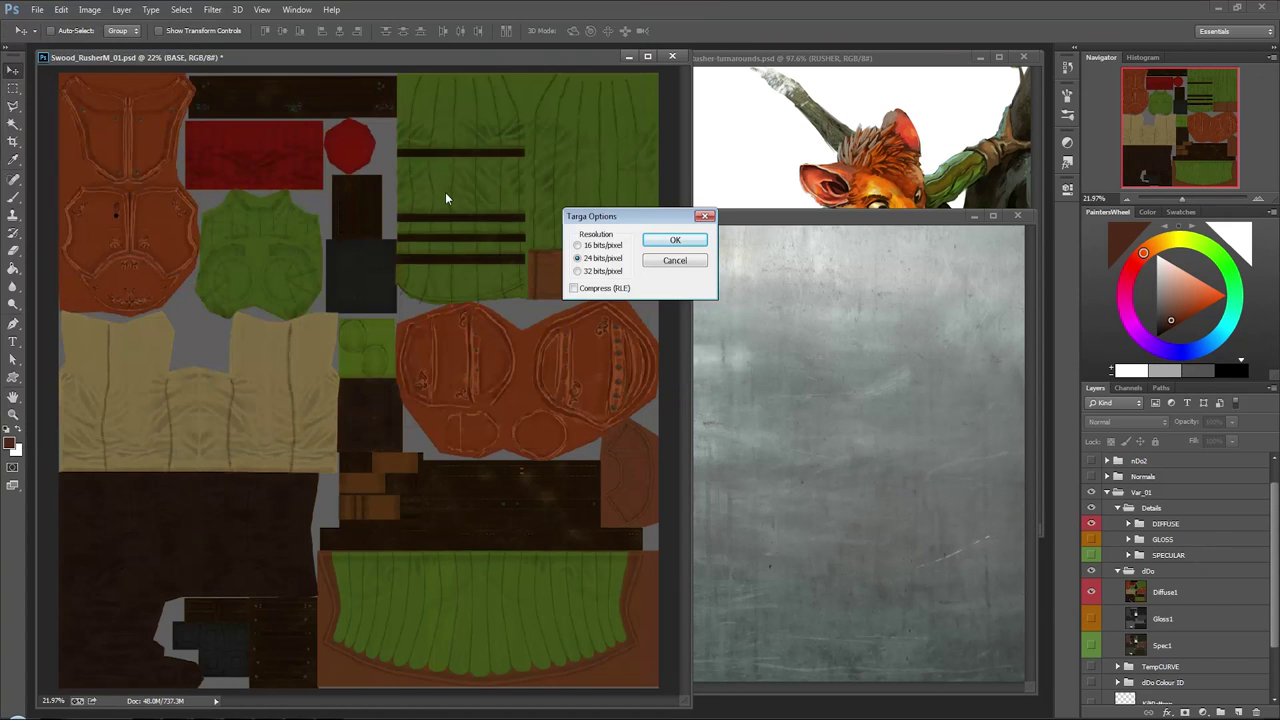
click(674, 241)
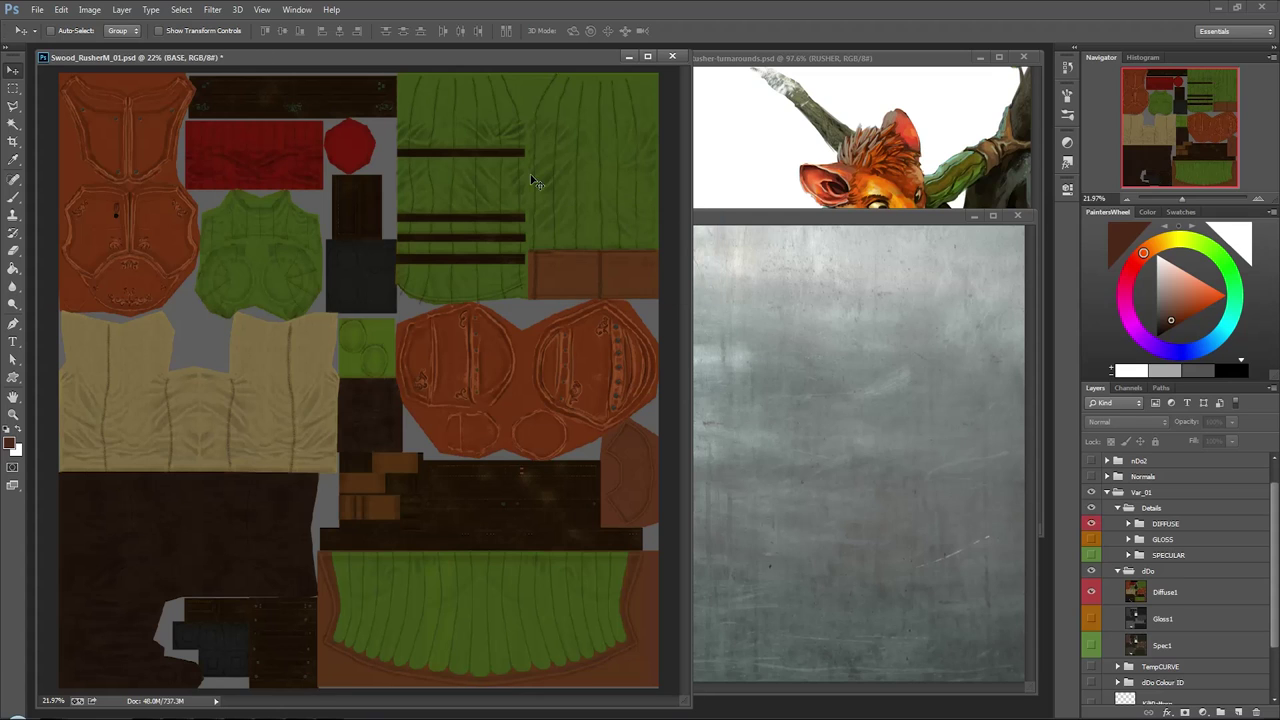
Hide the DIFFUSE group and Diffuse1 layer, and show the GLOSS group
click(1091, 523)
click(1091, 591)
click(1091, 539)
click(1162, 539)
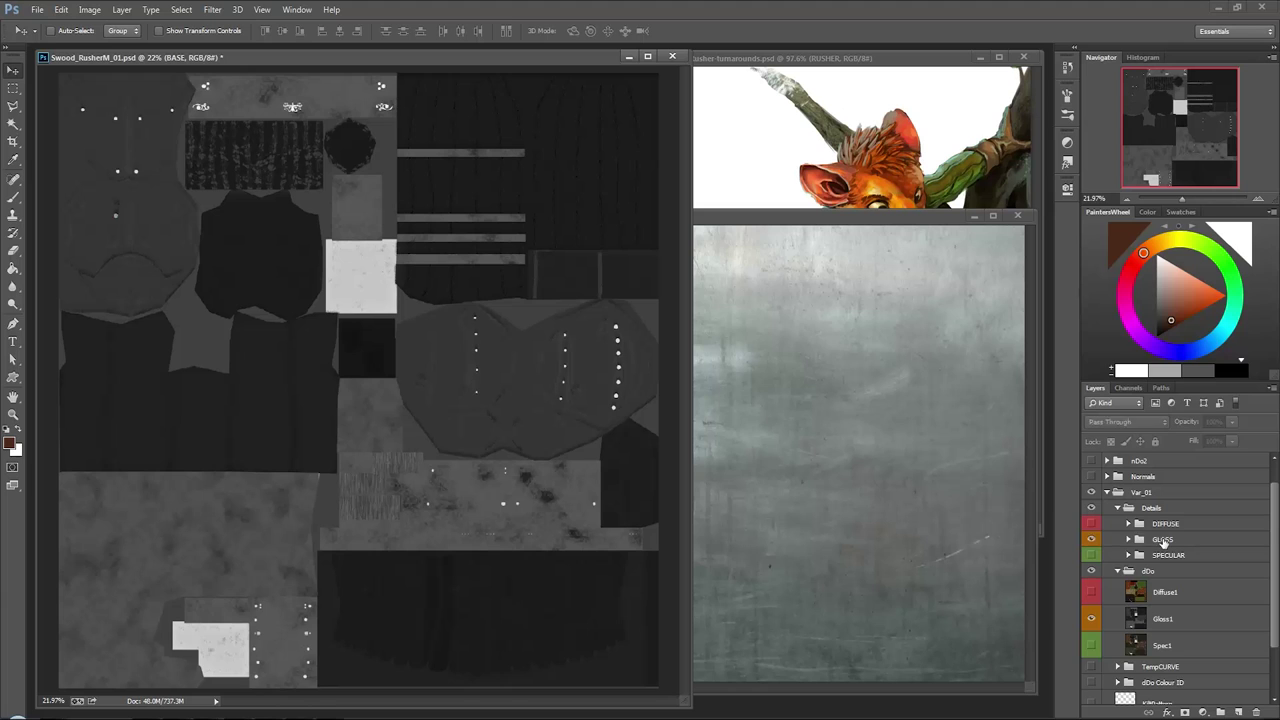
Save the gloss map as the Targa file Swood_RusherM_G_01
key(ctrl+shift+s)
click(300, 316)
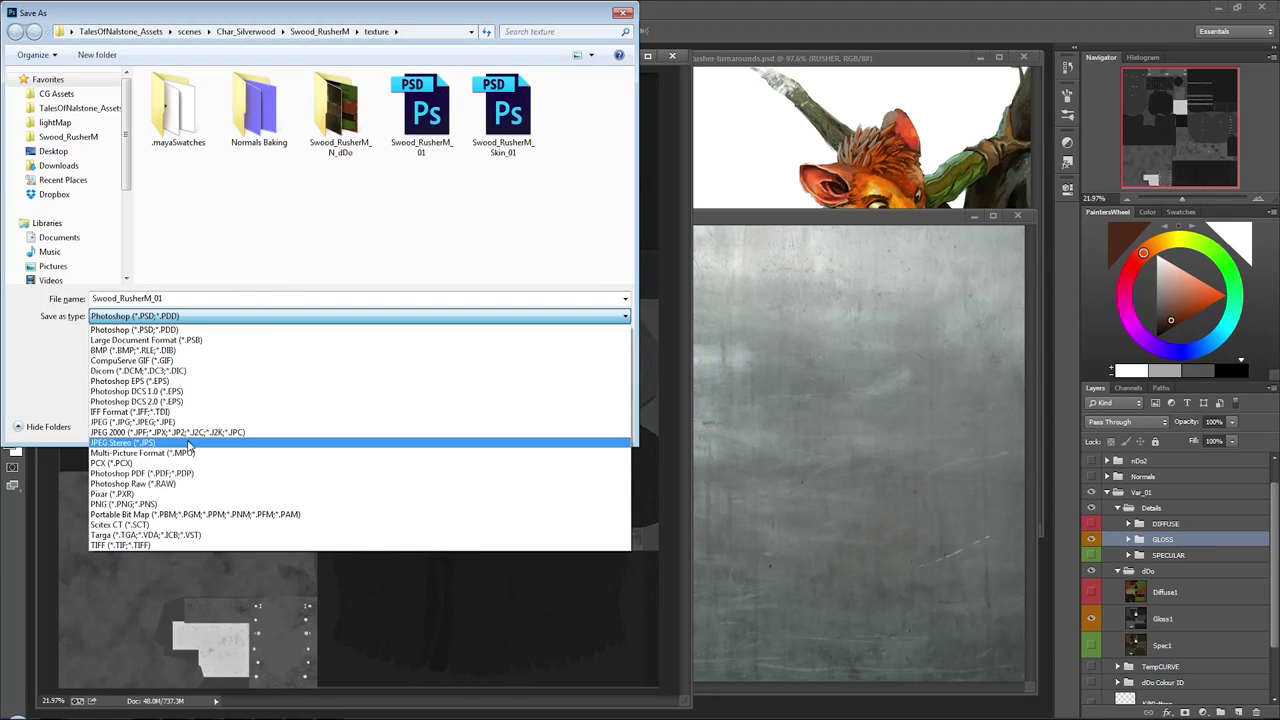
click(150, 536)
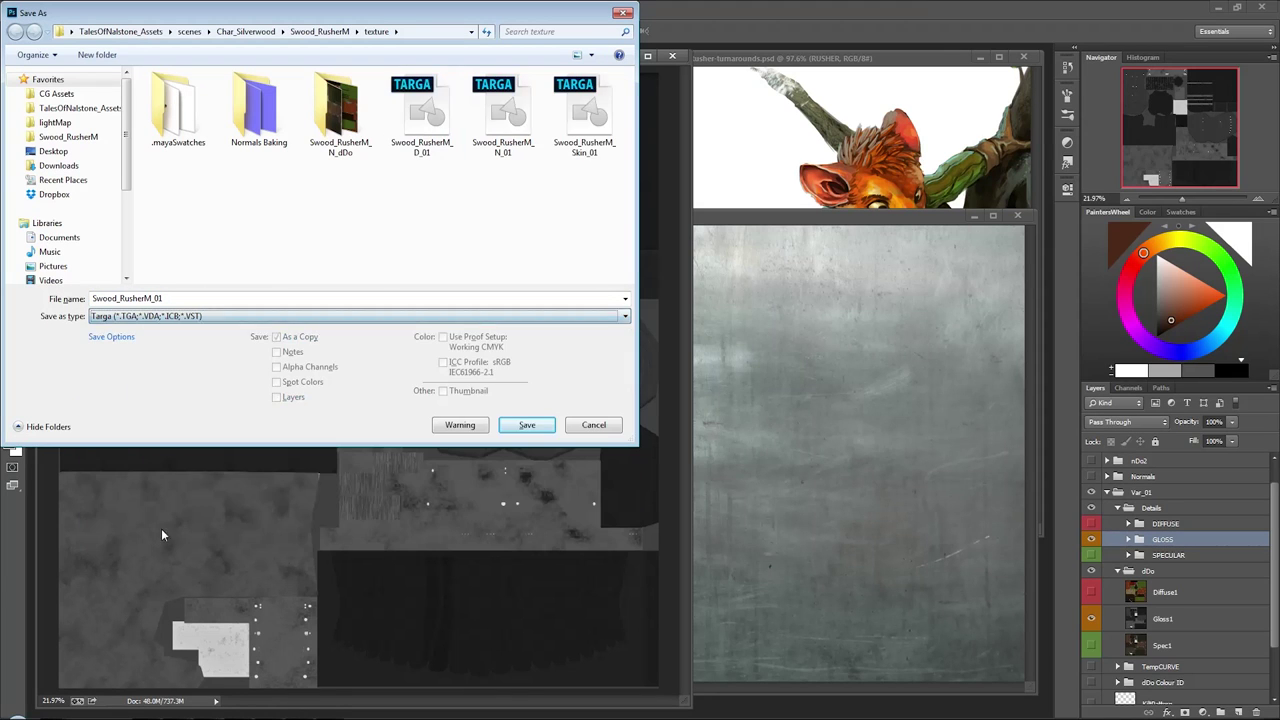
click(505, 110)
click(411, 118)
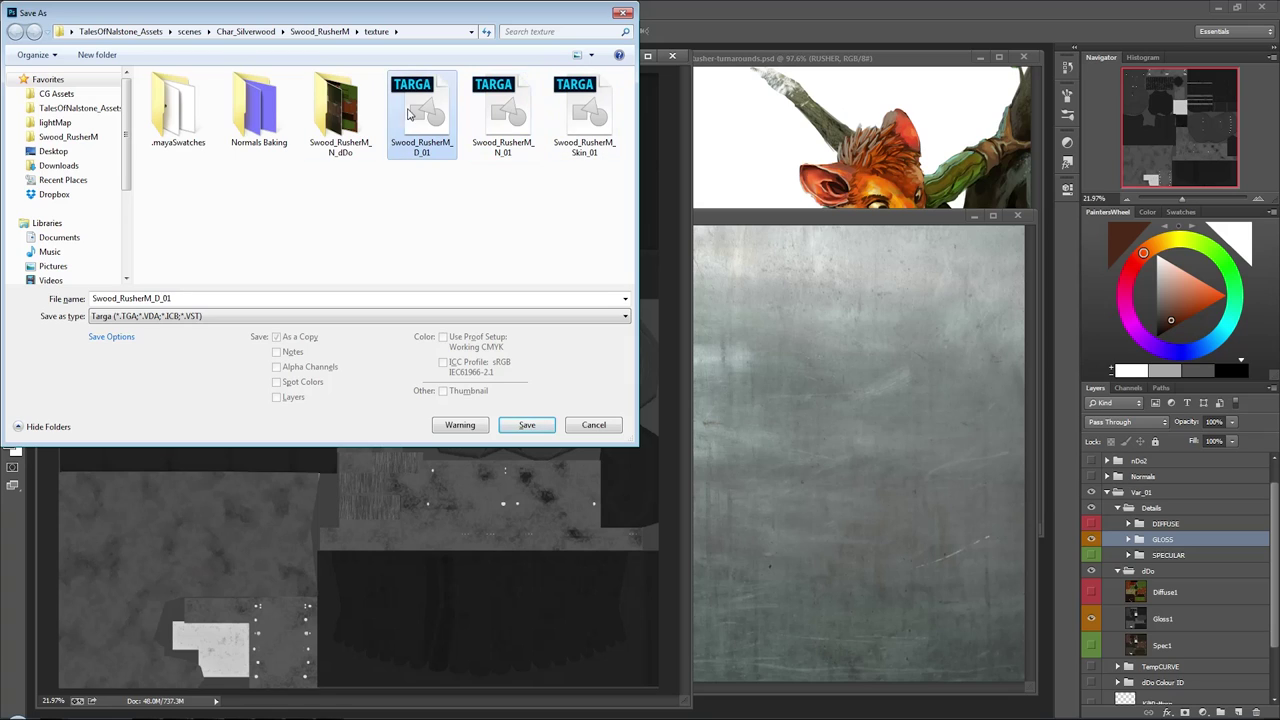
click(166, 300)
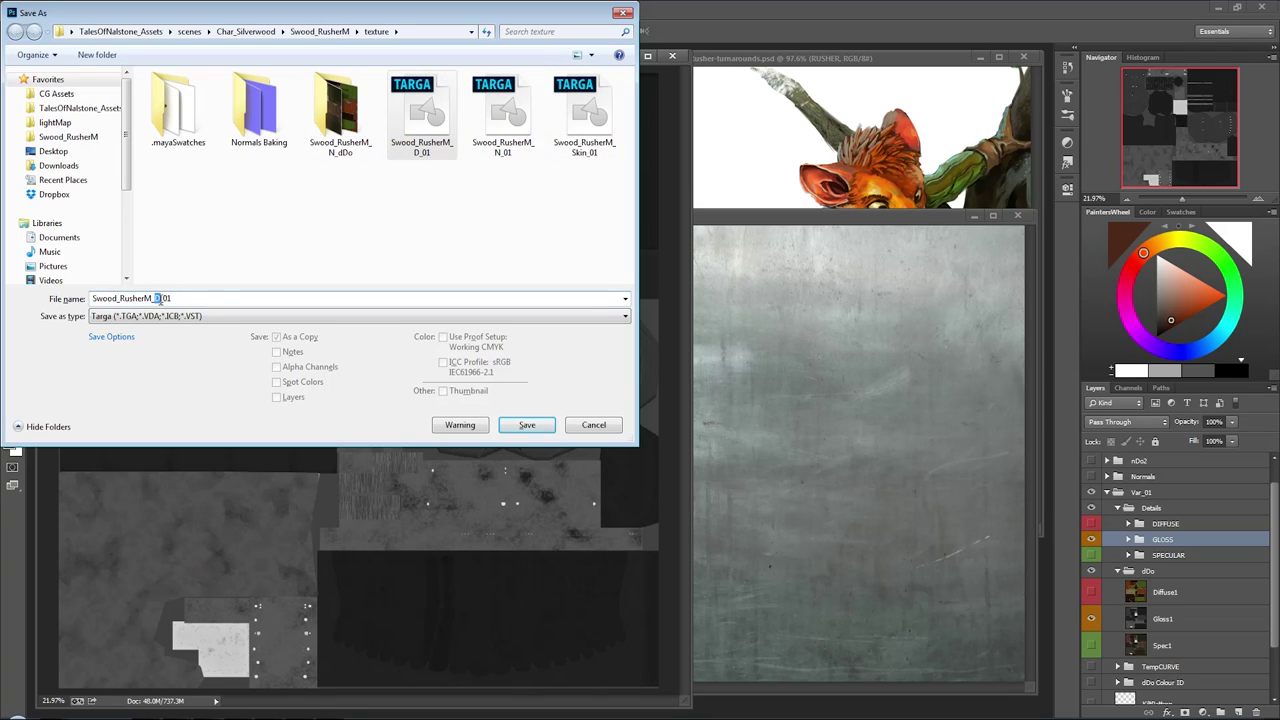
text(G)
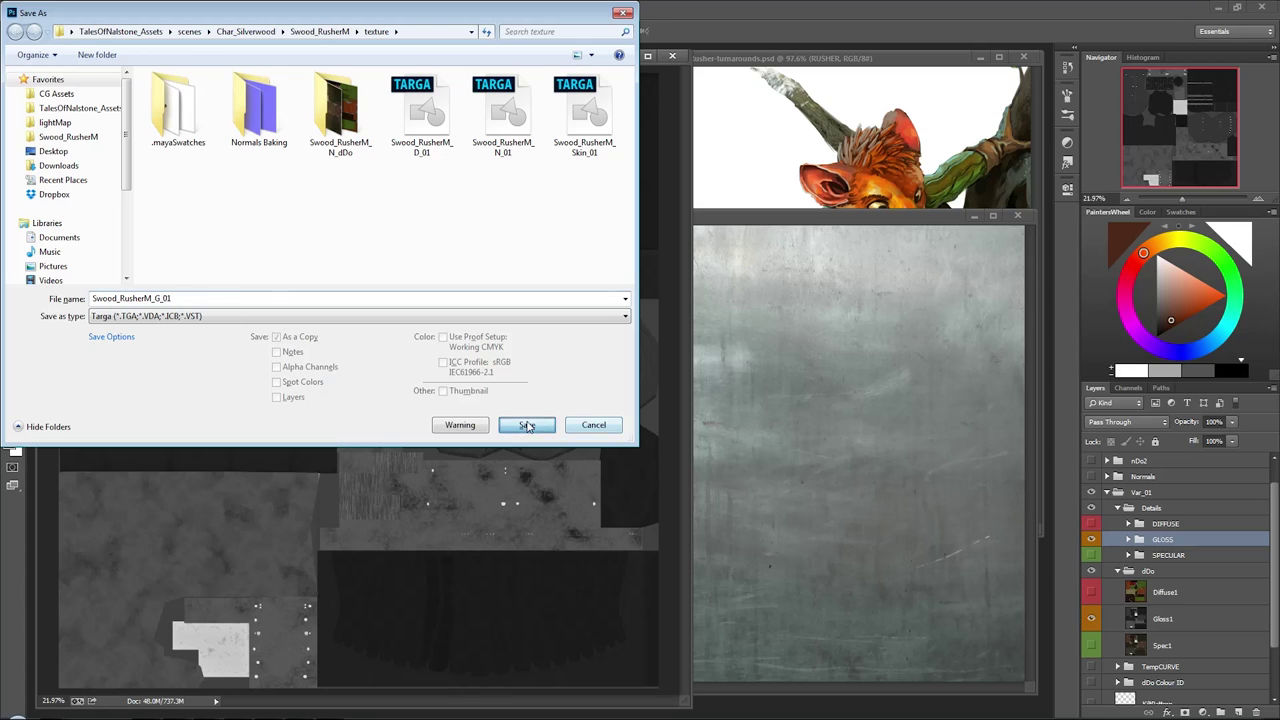
click(527, 425)
click(675, 239)
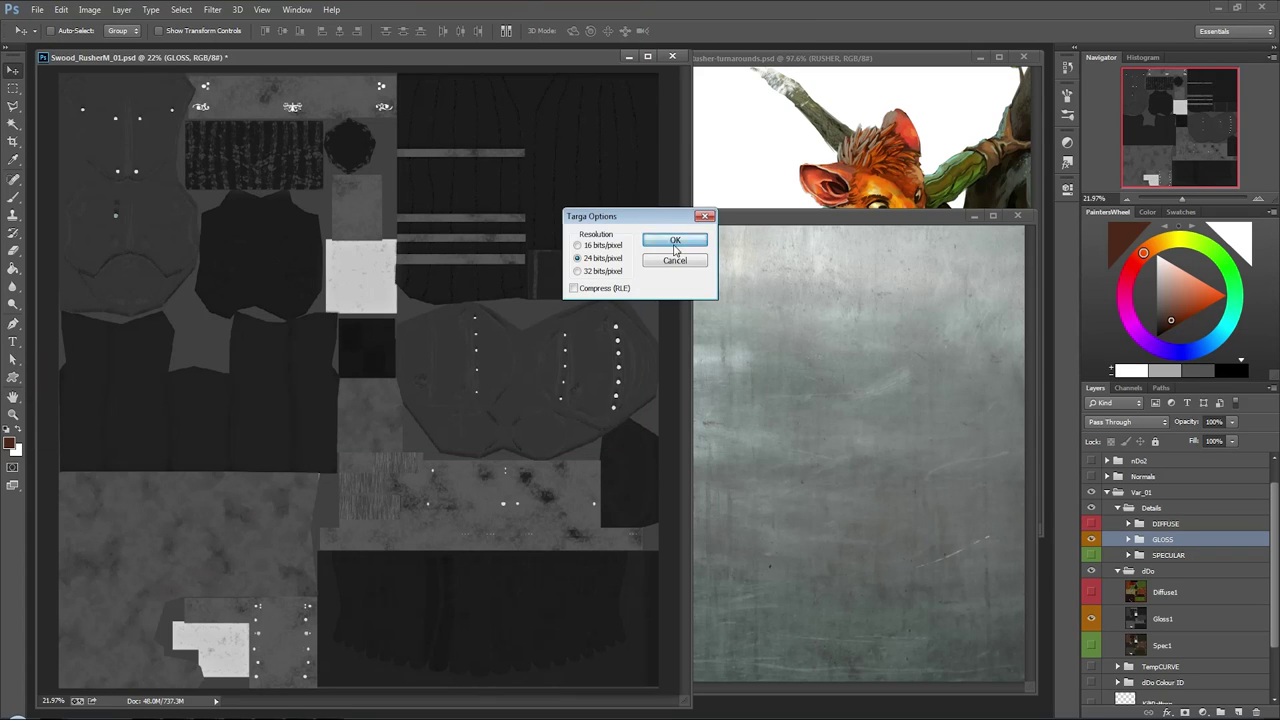
Hide the GLOSS group and Gloss1 layer, and show the SPECULAR group with Spec1
click(1091, 539)
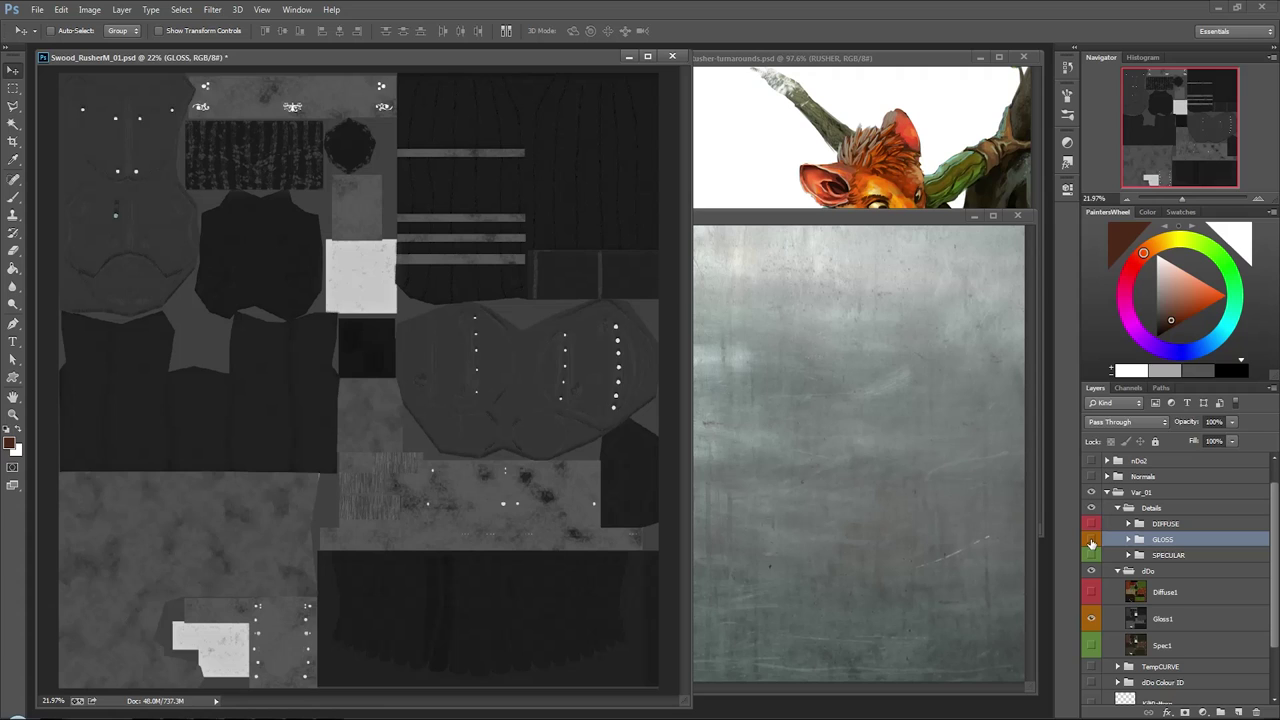
click(1091, 618)
click(1091, 645)
click(1091, 554)
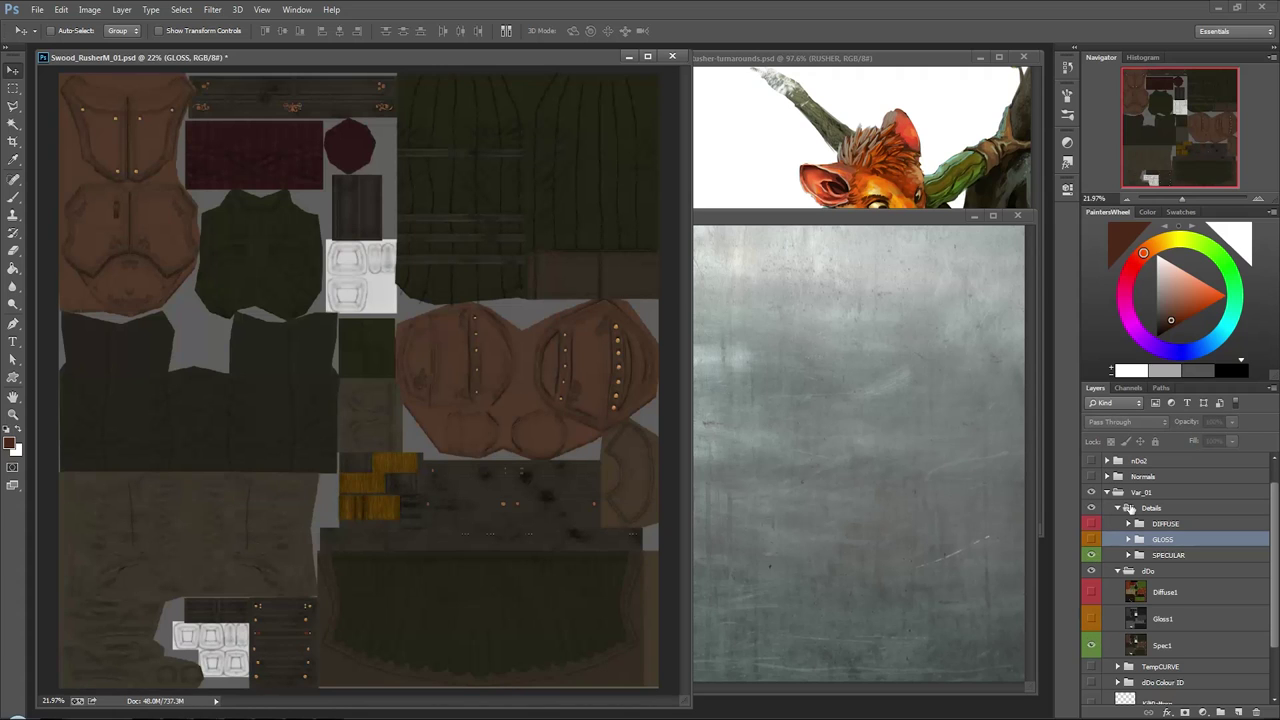
Save the specular map as the Targa file Swood_RusherM_S_01
key(ctrl+shift+s)
click(224, 316)
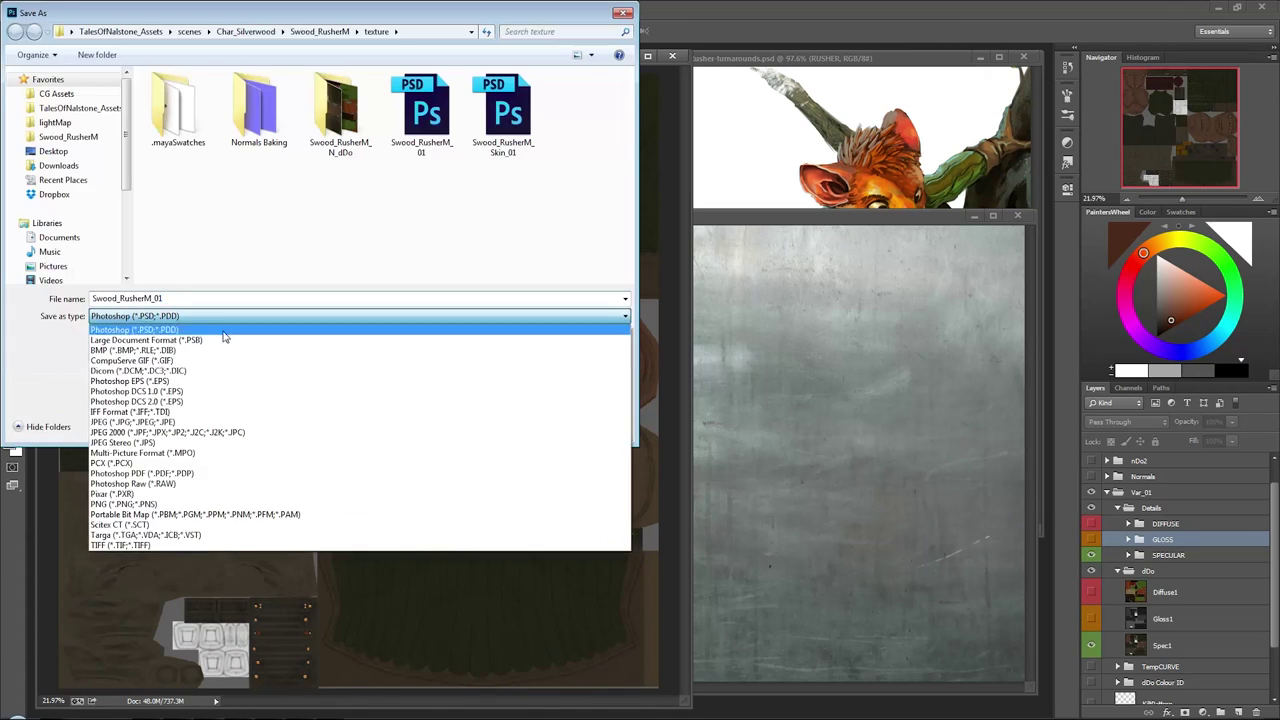
click(140, 521)
click(157, 298)
text(G_)
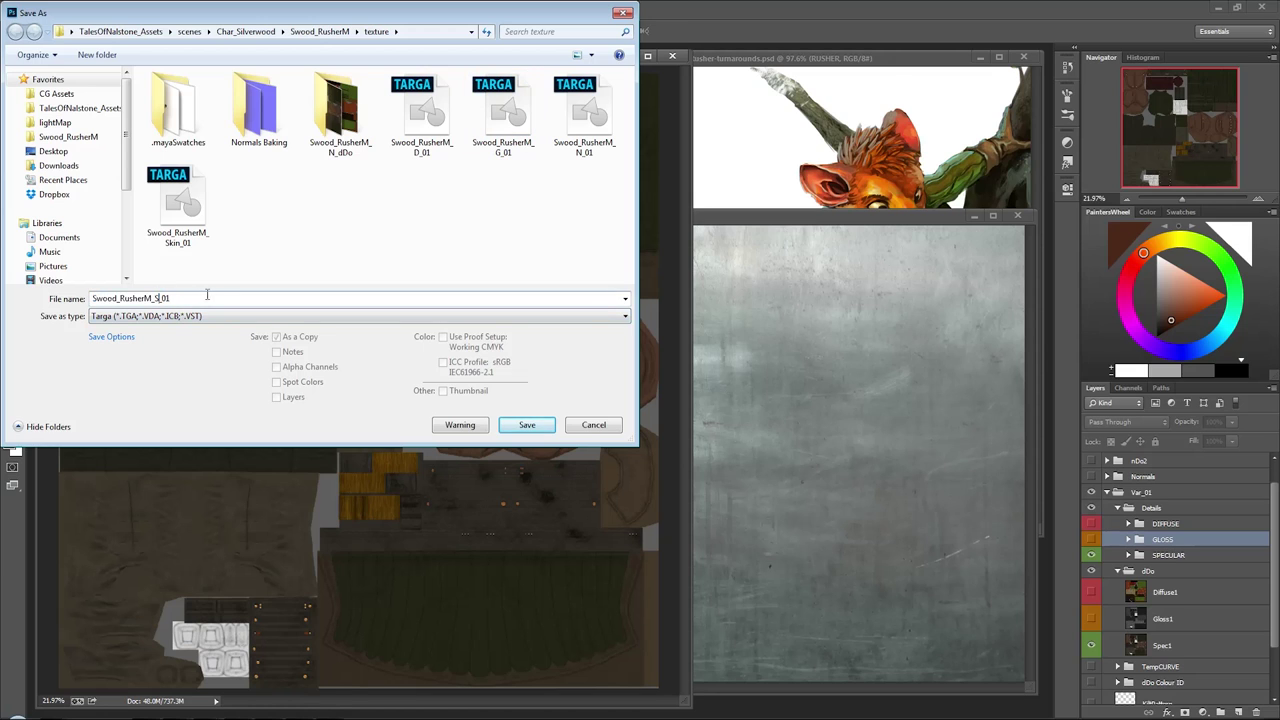
click(527, 425)
click(672, 241)
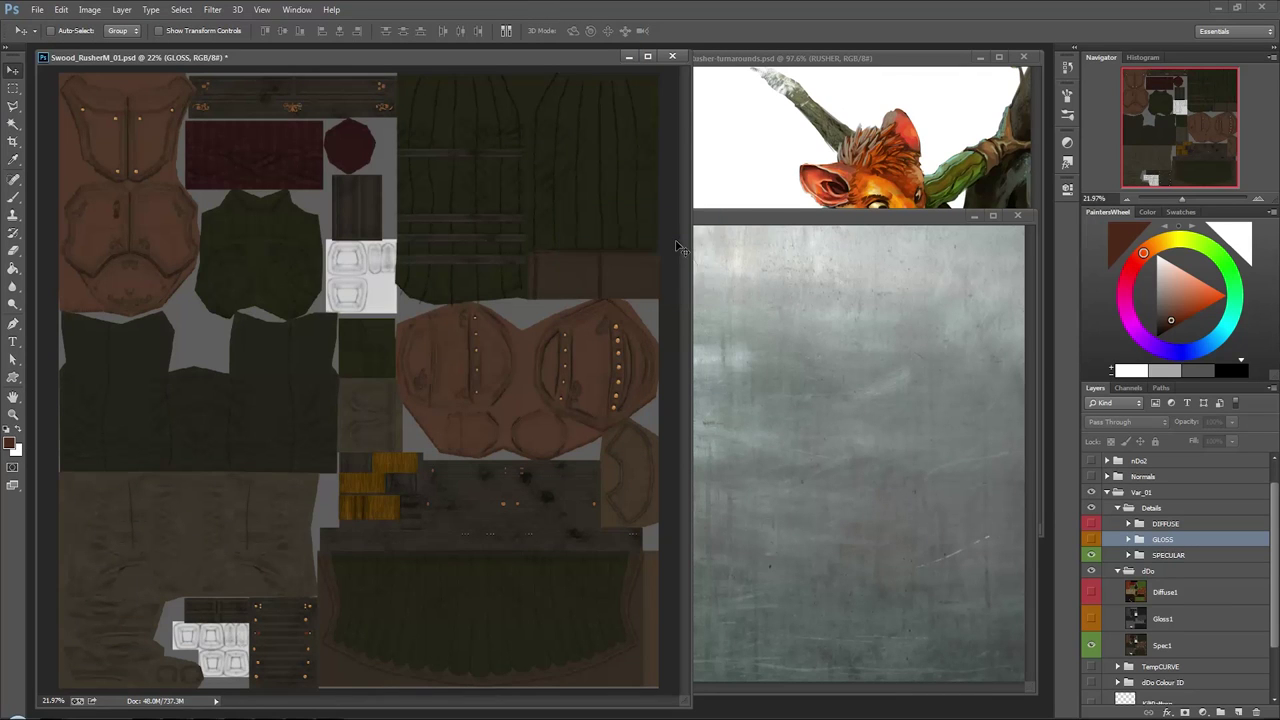
click(925, 222)
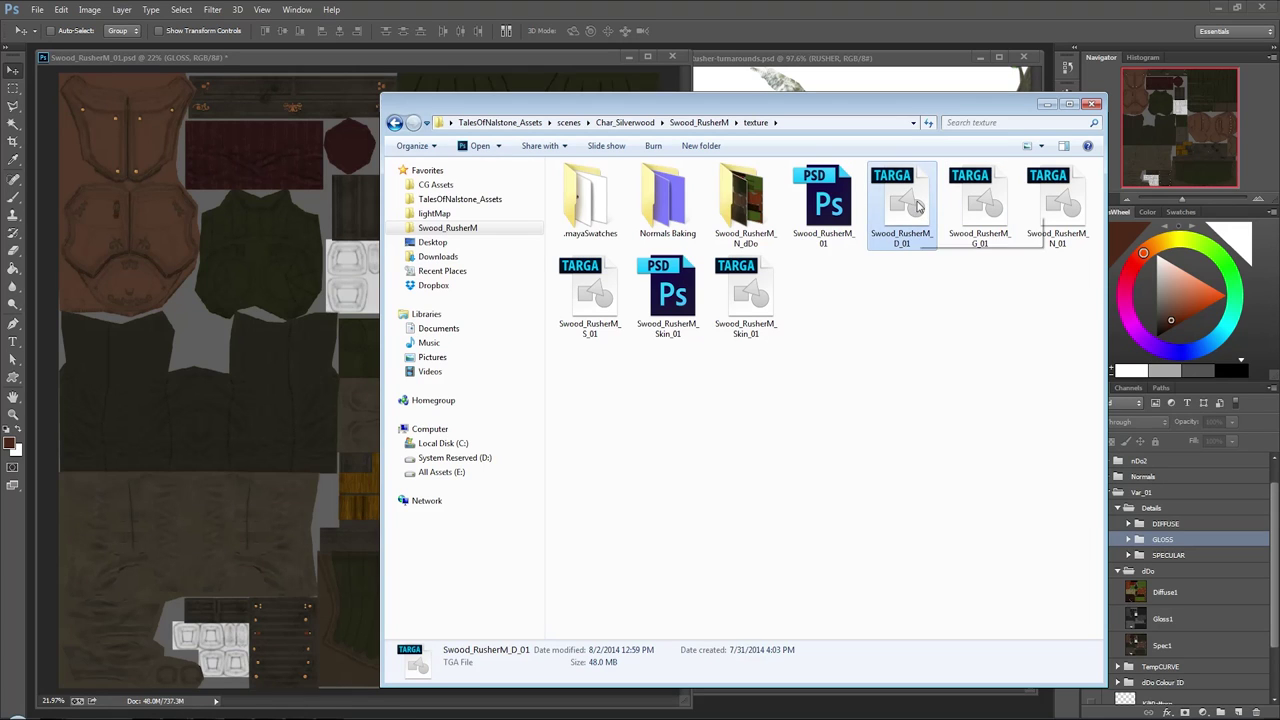
click(990, 200)
click(1064, 201)
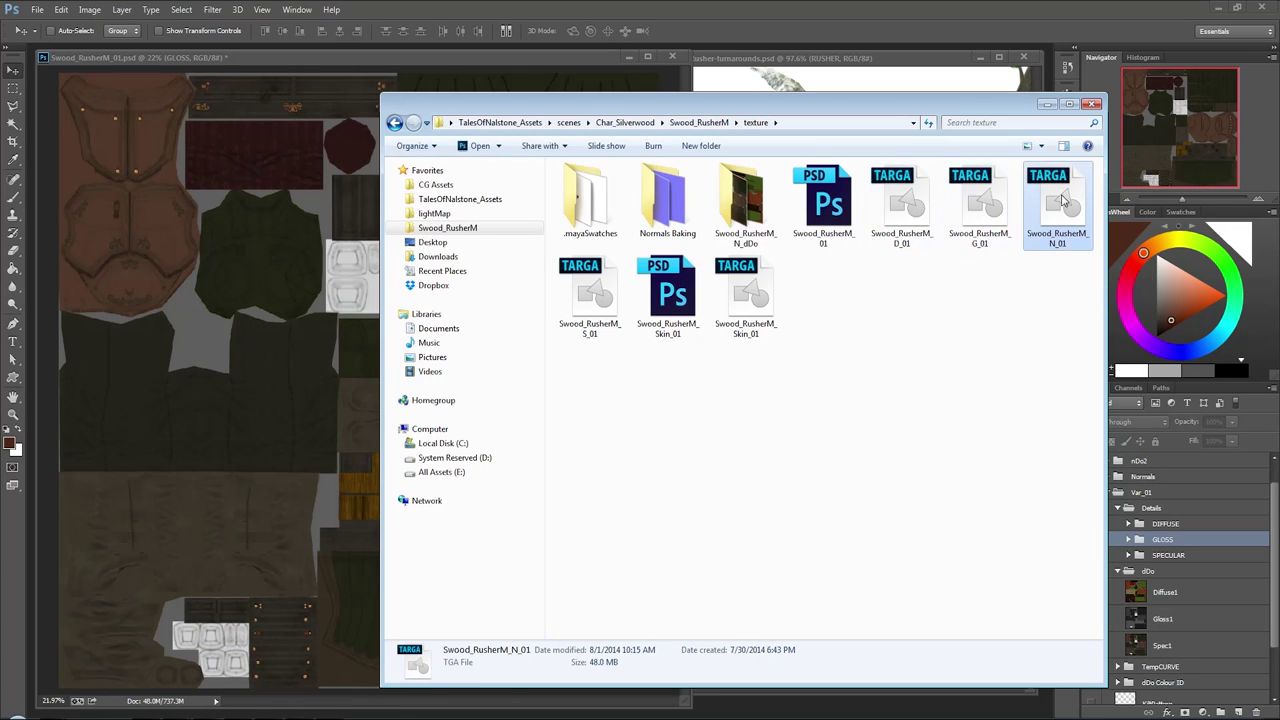
click(595, 293)
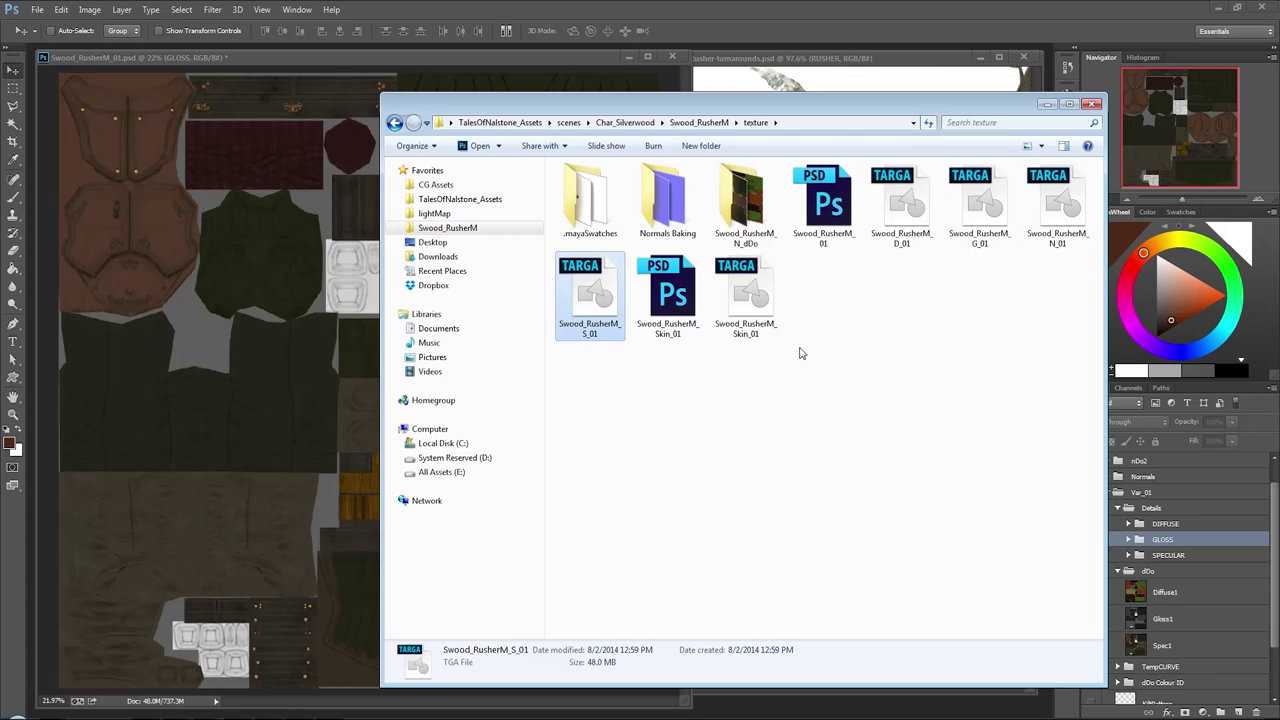
drag(826, 420, 636, 272)
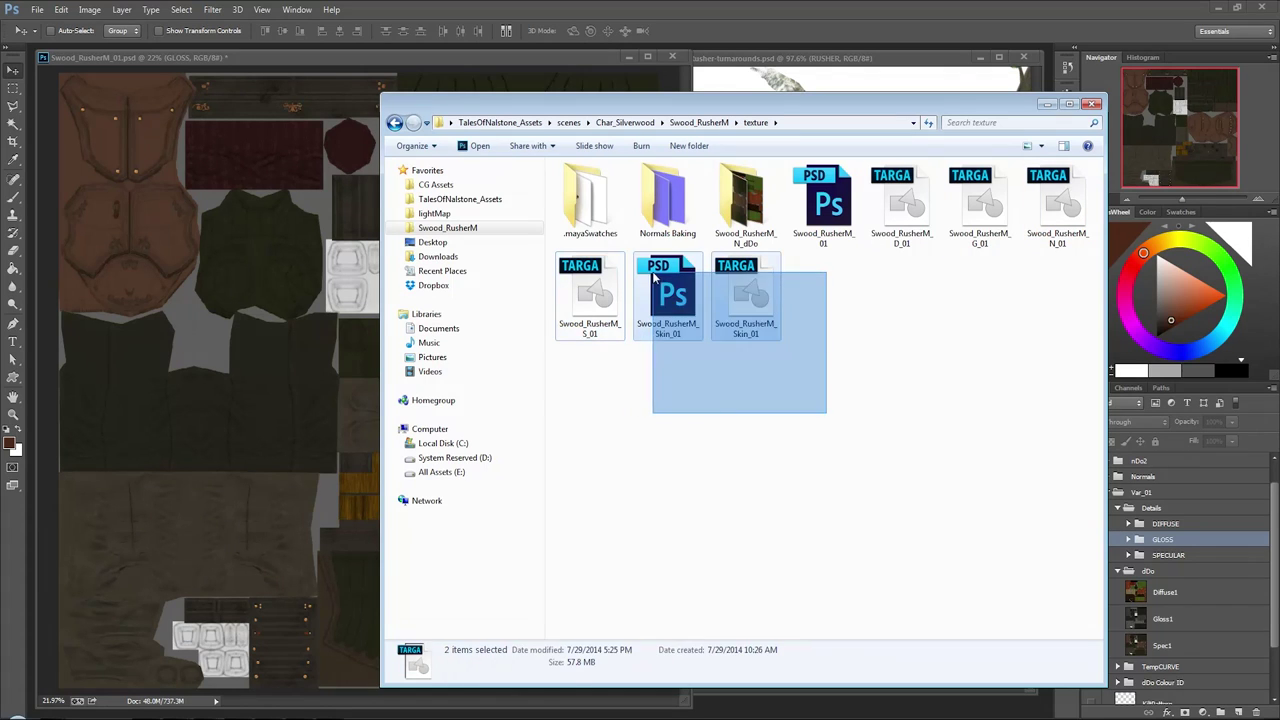
click(892, 208)
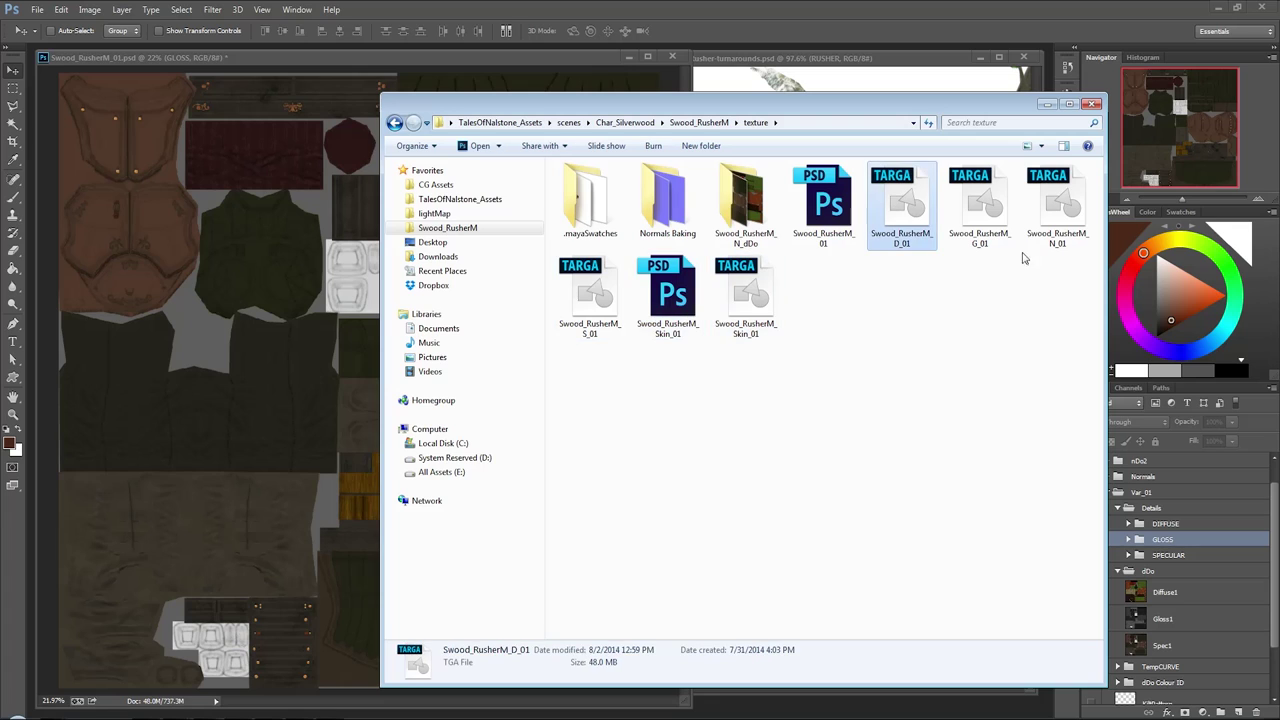
click(937, 338)
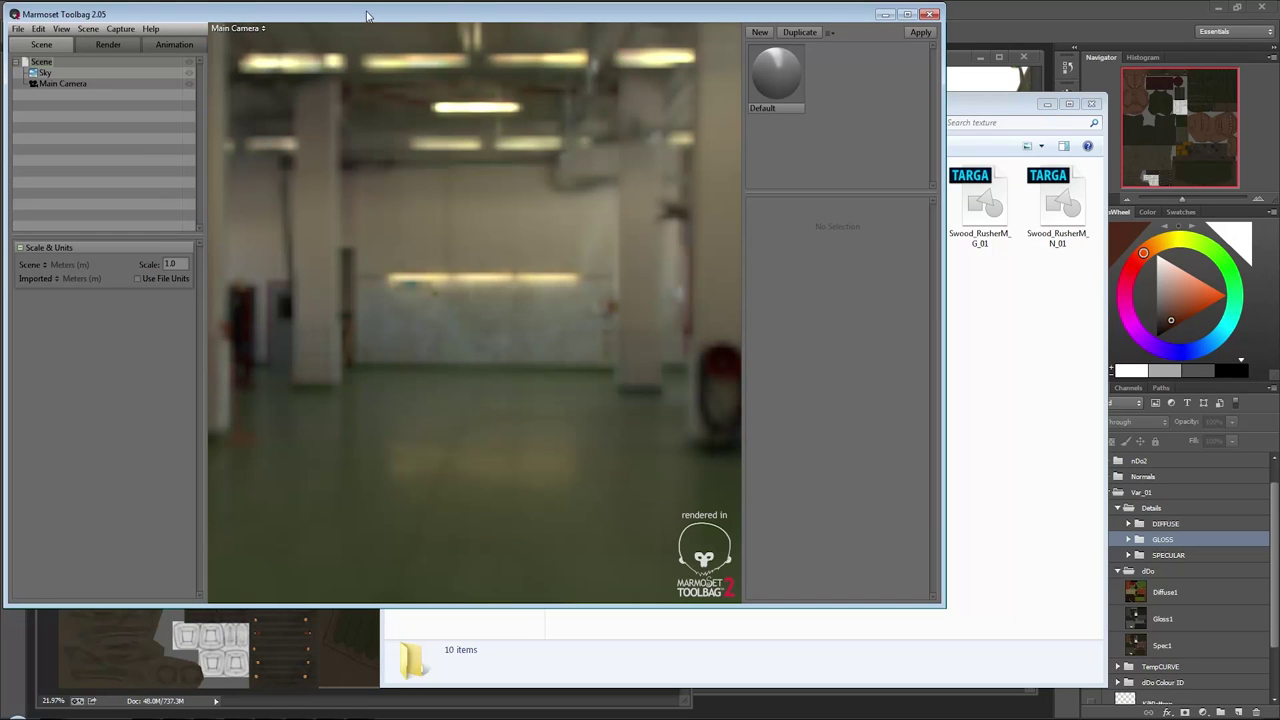
Drag the Marmoset Toolbag window to the top screen edge so it fills the screen
drag(366, 15, 372, 22)
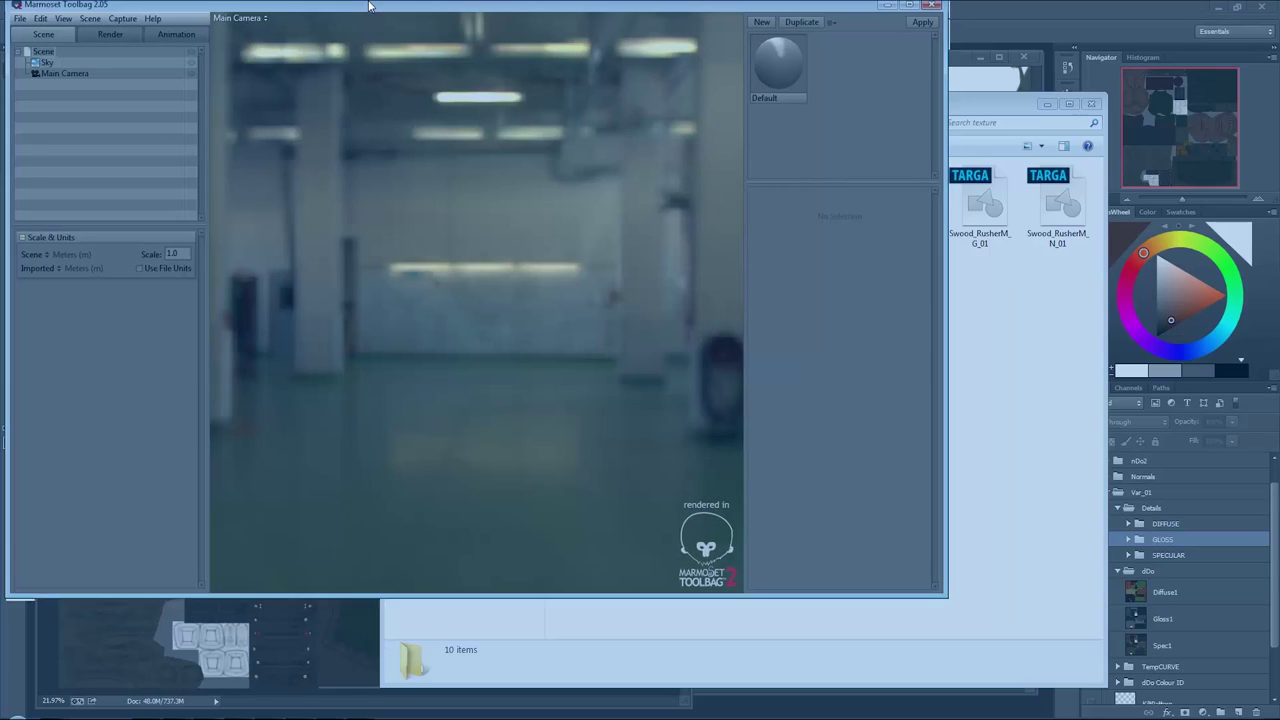
drag(372, 22, 372, 0)
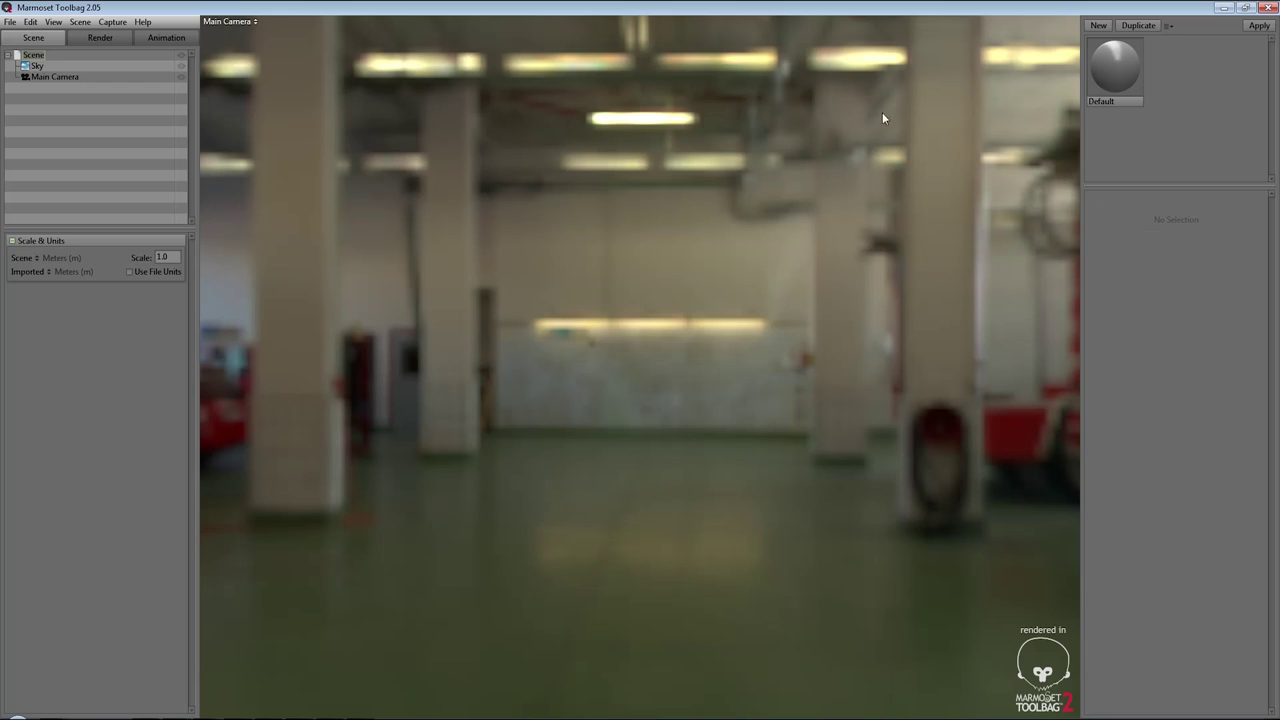
Import the dDo Body Only mesh from the Swood_RusherM folder and orbit to inspect it
click(43, 111)
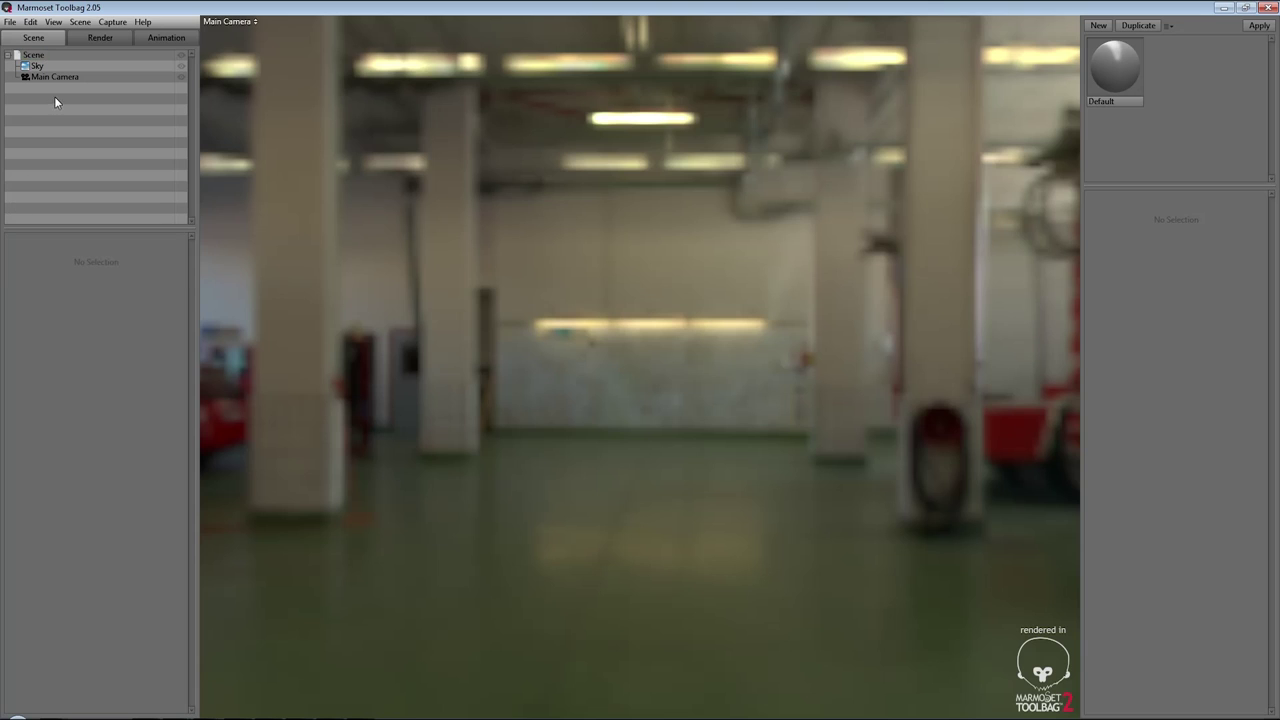
click(11, 23)
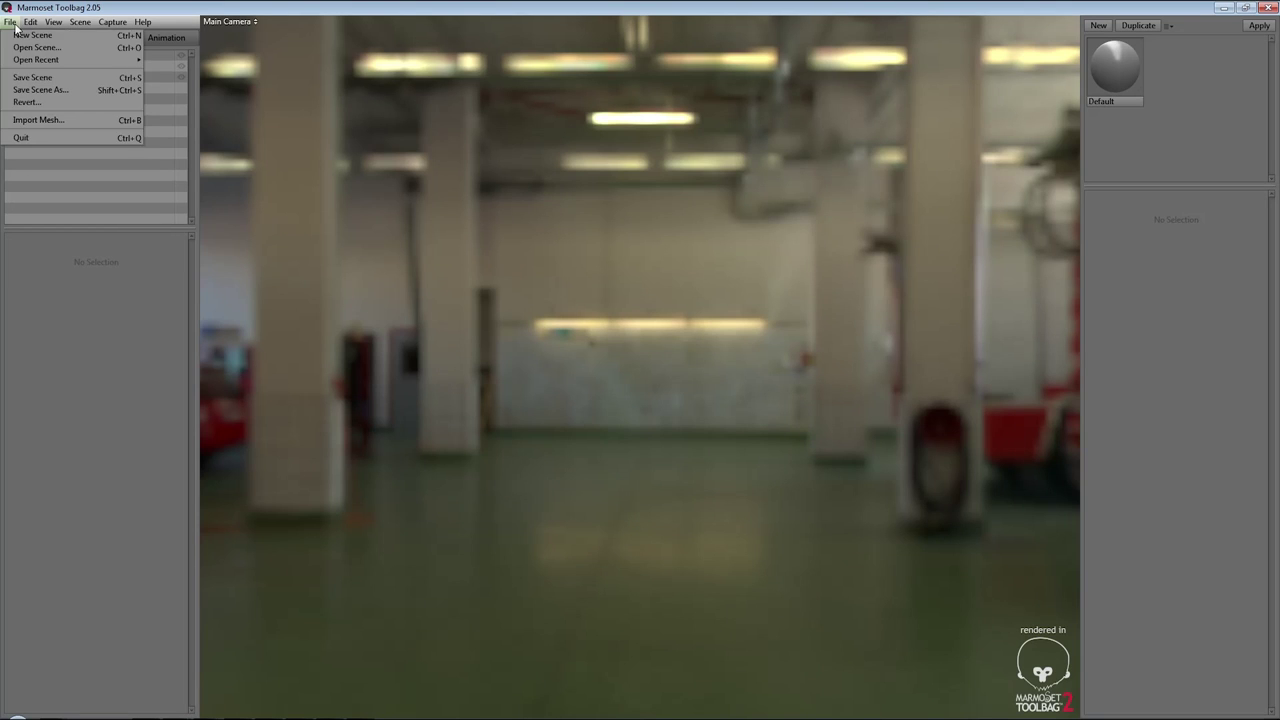
click(69, 117)
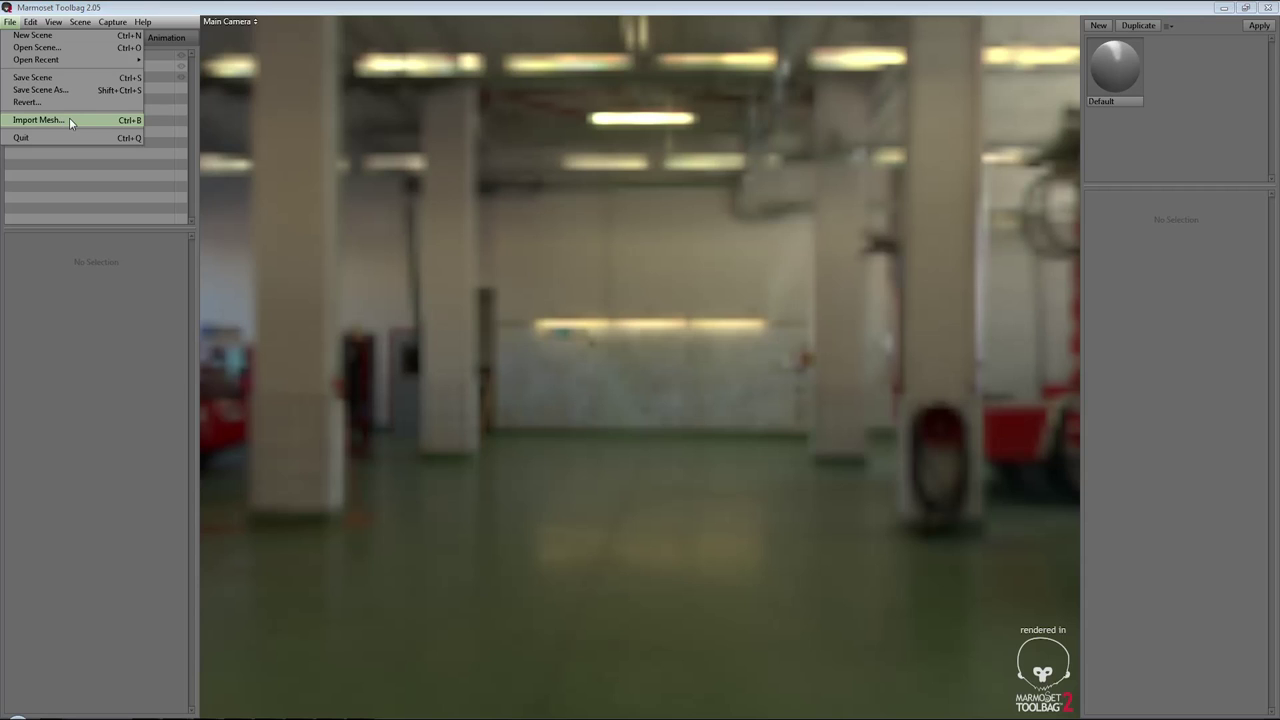
drag(269, 20, 303, 36)
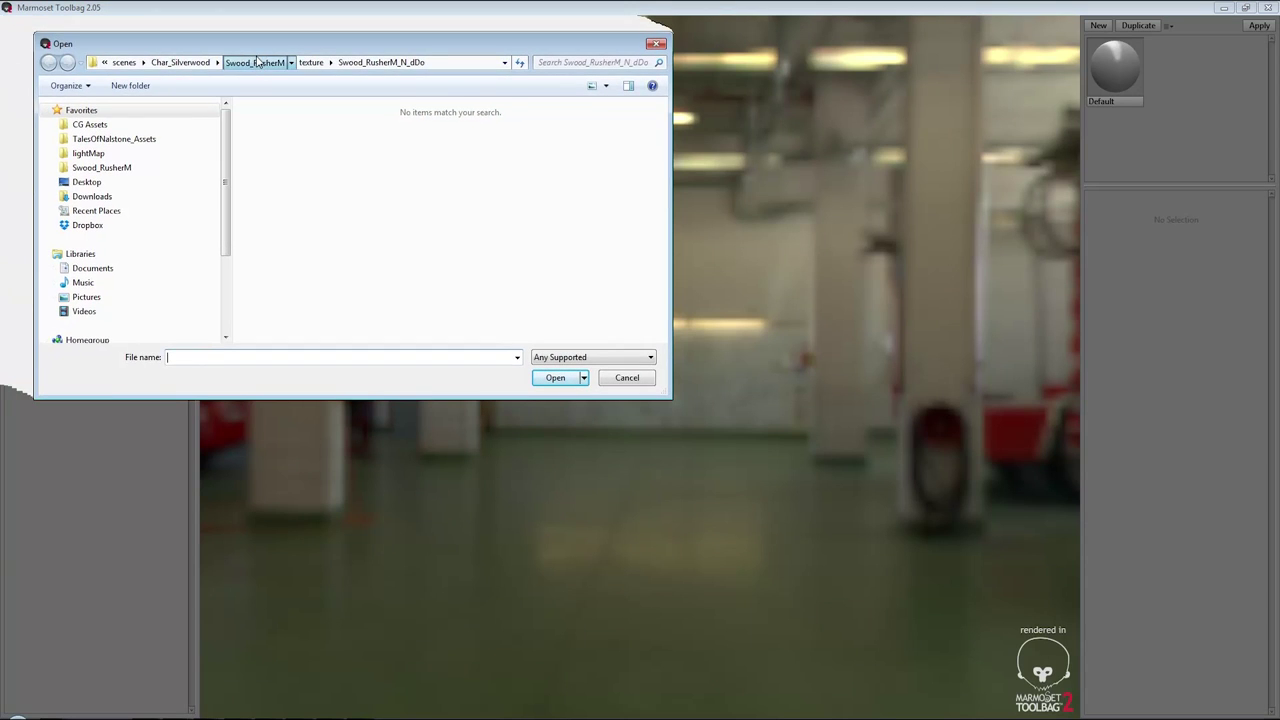
click(258, 62)
click(300, 184)
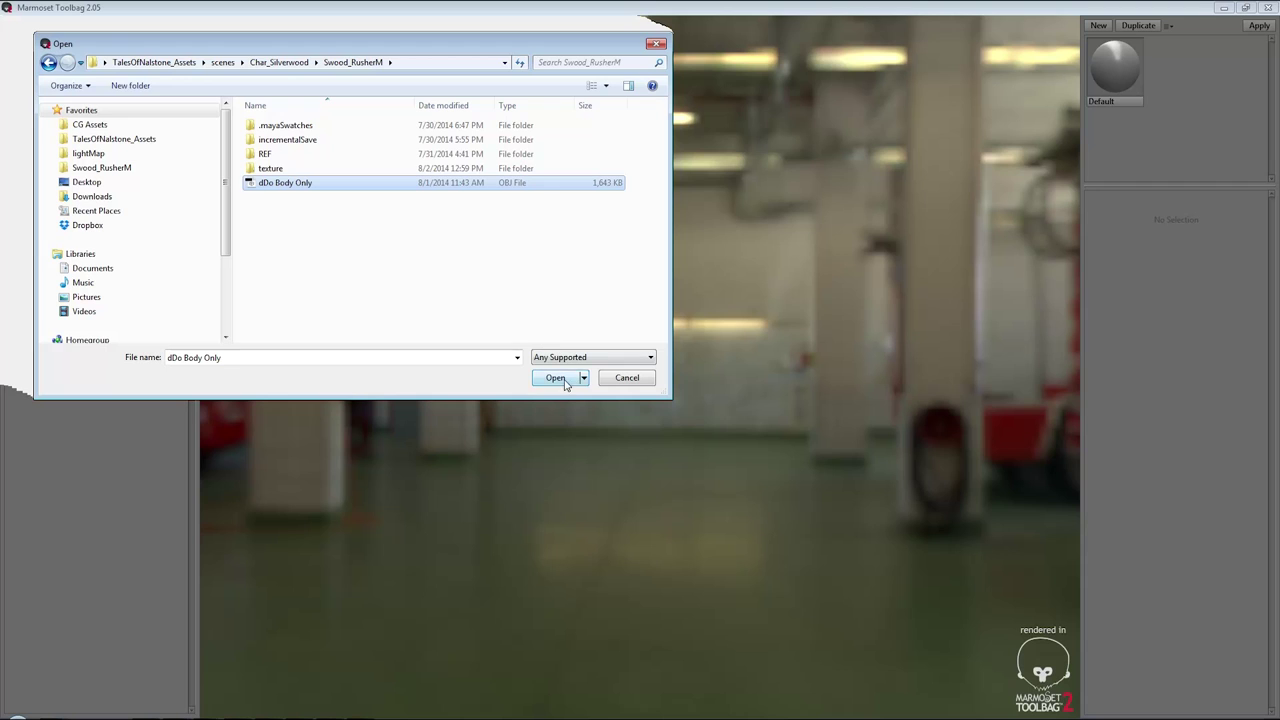
click(560, 380)
click(789, 327)
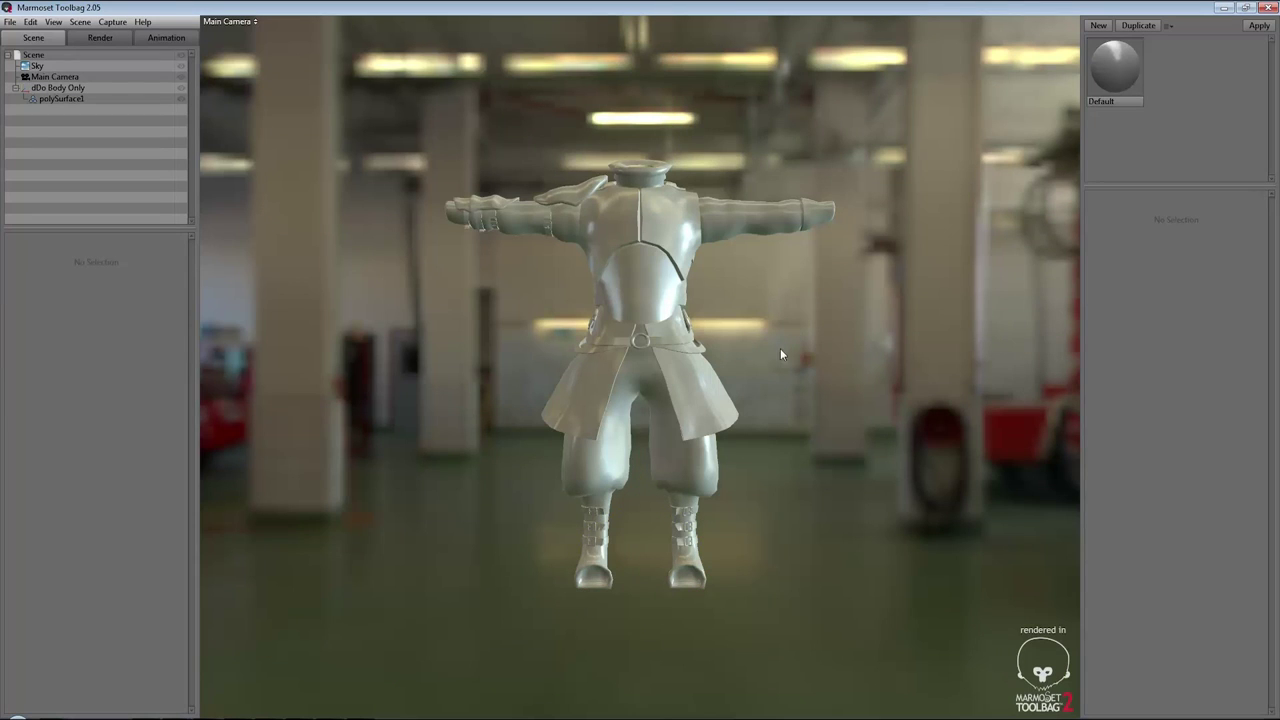
mouse_move(834, 317)
mouse_down()
mouse_move(655, 334)
mouse_move(803, 353)
mouse_move(680, 320)
mouse_move(639, 270)
mouse_move(736, 308)
mouse_move(603, 315)
mouse_up()
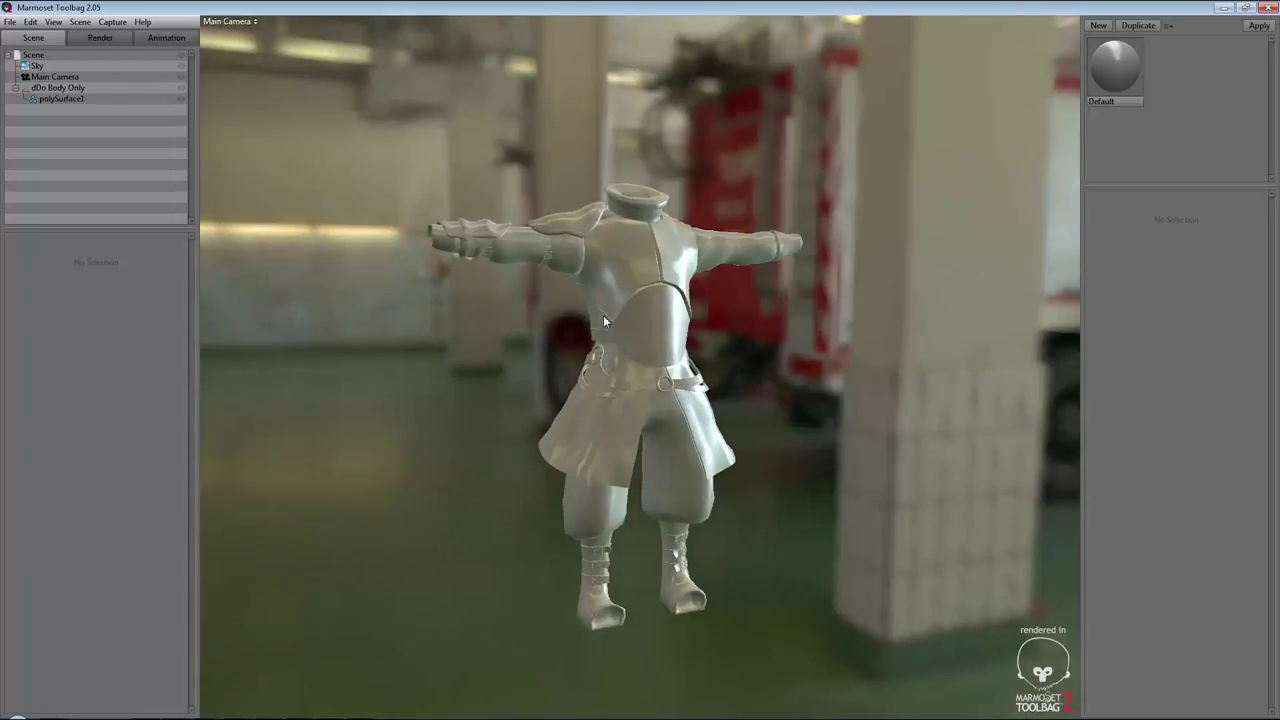
right_drag(603, 315, 660, 406)
mouse_move(660, 406)
mouse_down()
mouse_move(662, 371)
mouse_move(757, 407)
mouse_move(896, 390)
mouse_move(569, 389)
mouse_move(668, 372)
mouse_move(674, 352)
mouse_move(740, 339)
mouse_move(847, 263)
mouse_move(435, 10)
mouse_up()
click(80, 22)
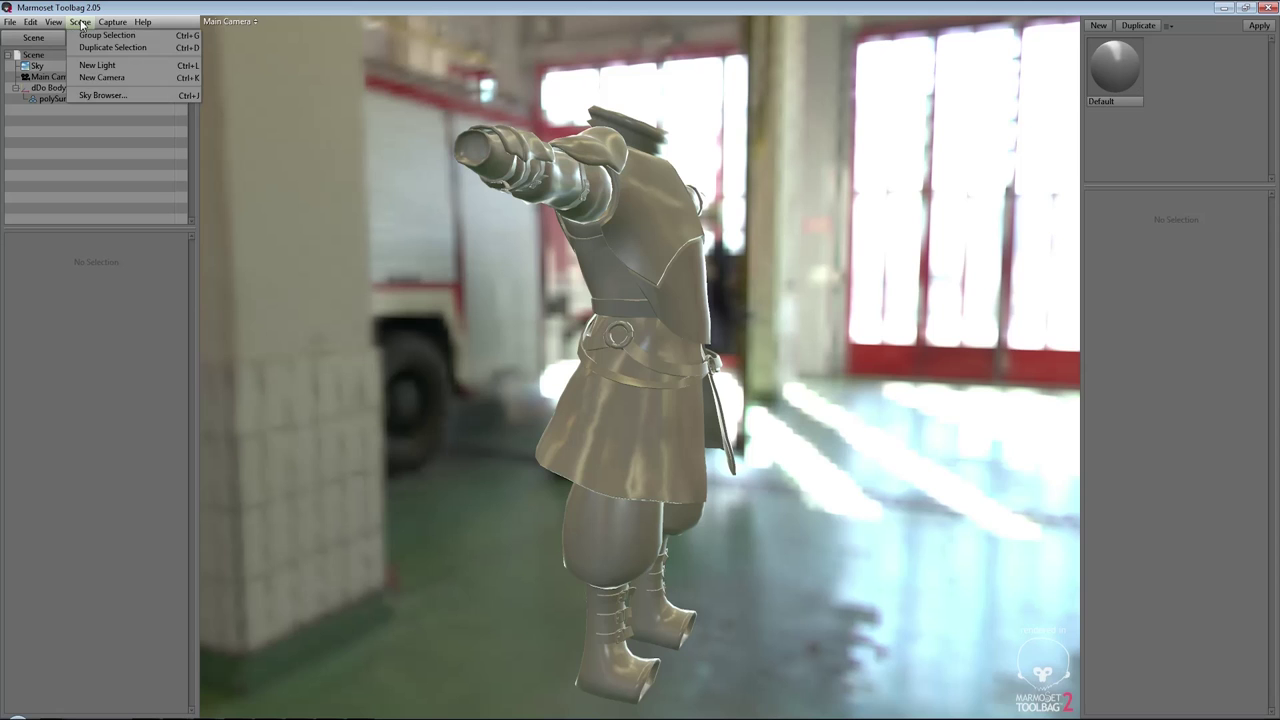
Preview Hedge Row, Forest Path, Desert Road and Castle Sunset skies while orbiting the character
click(116, 94)
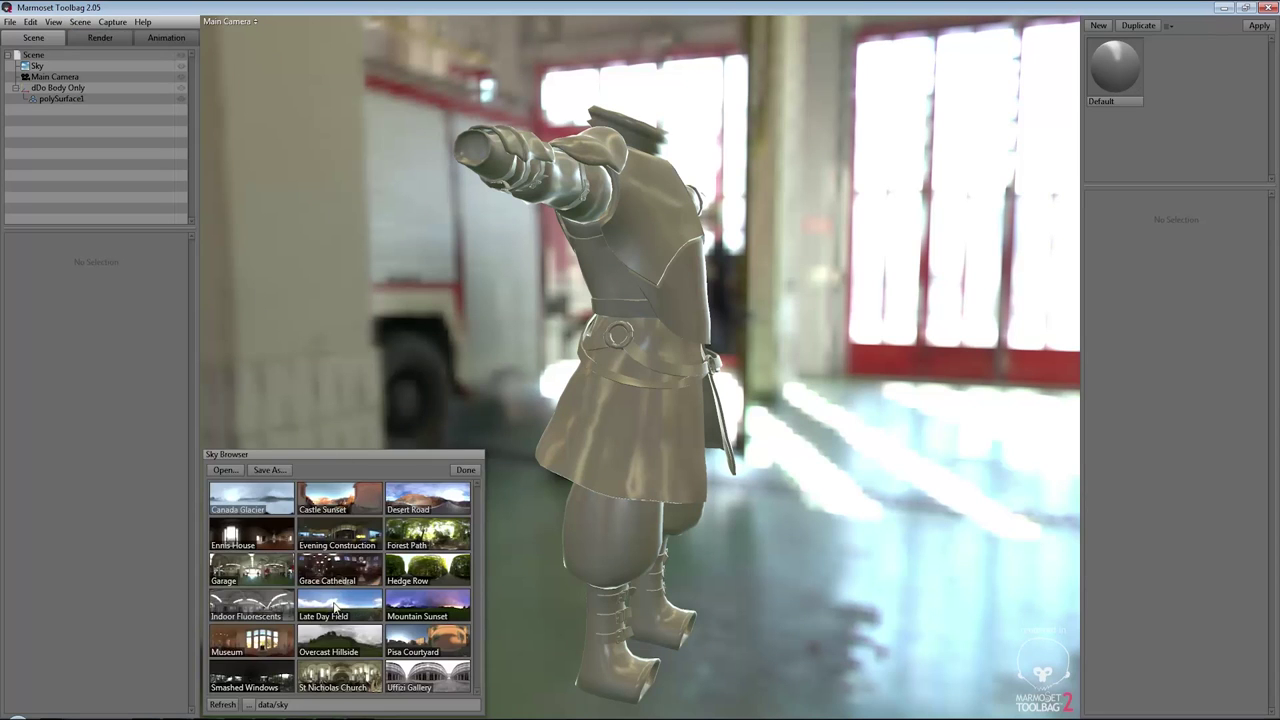
click(335, 605)
drag(766, 267, 640, 266)
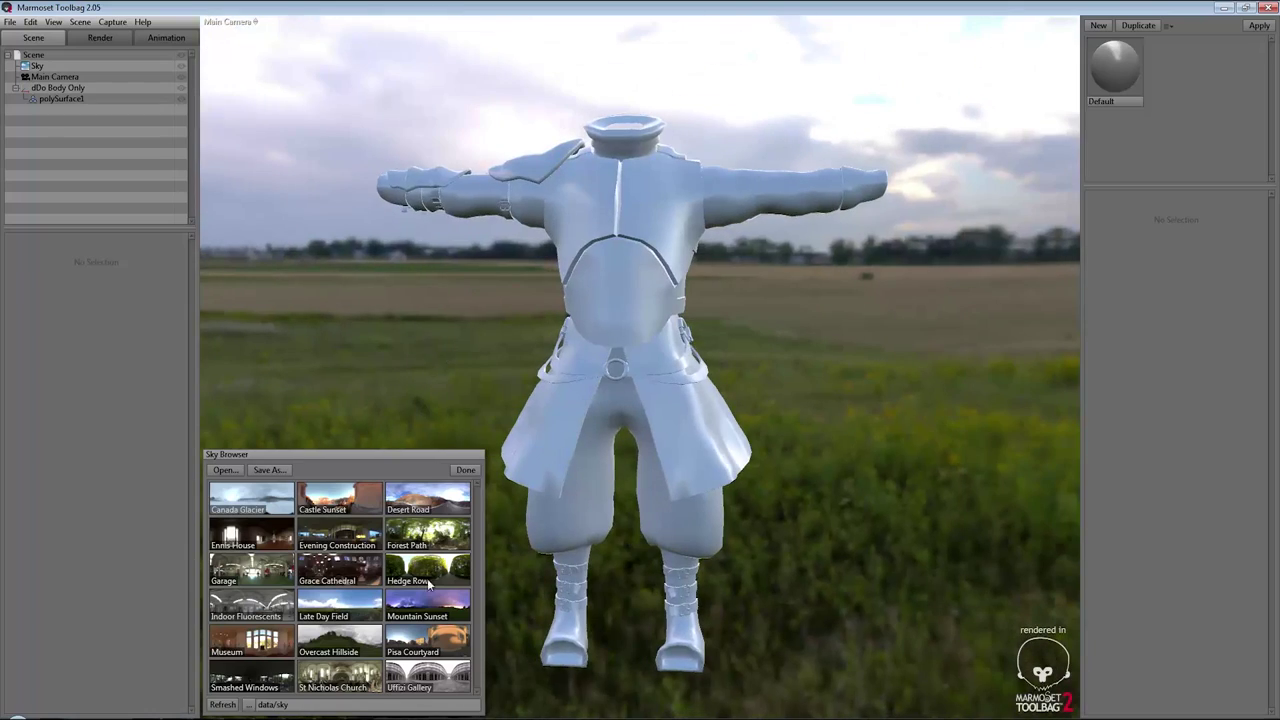
click(429, 583)
click(431, 544)
click(351, 537)
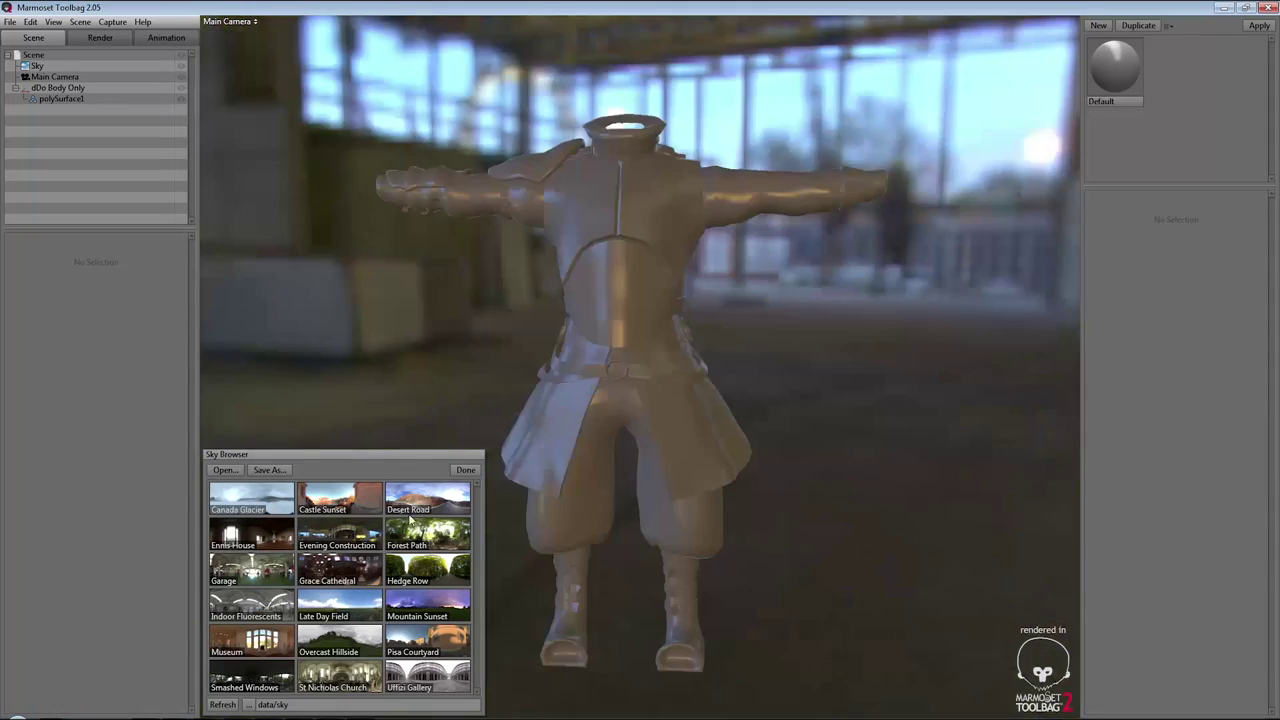
click(413, 512)
click(342, 510)
mouse_move(741, 240)
mouse_down()
mouse_move(585, 233)
mouse_move(966, 239)
mouse_move(864, 250)
mouse_up()
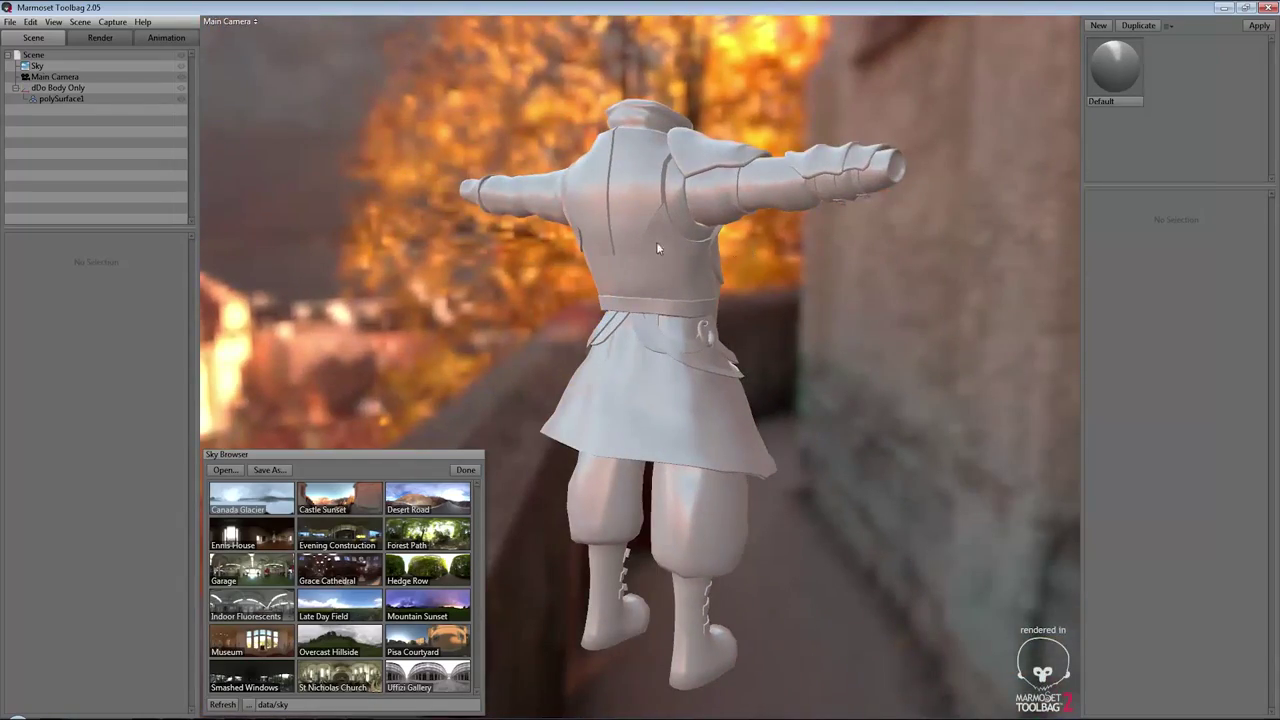
mouse_move(656, 241)
mouse_down()
mouse_move(800, 237)
mouse_move(558, 231)
mouse_up()
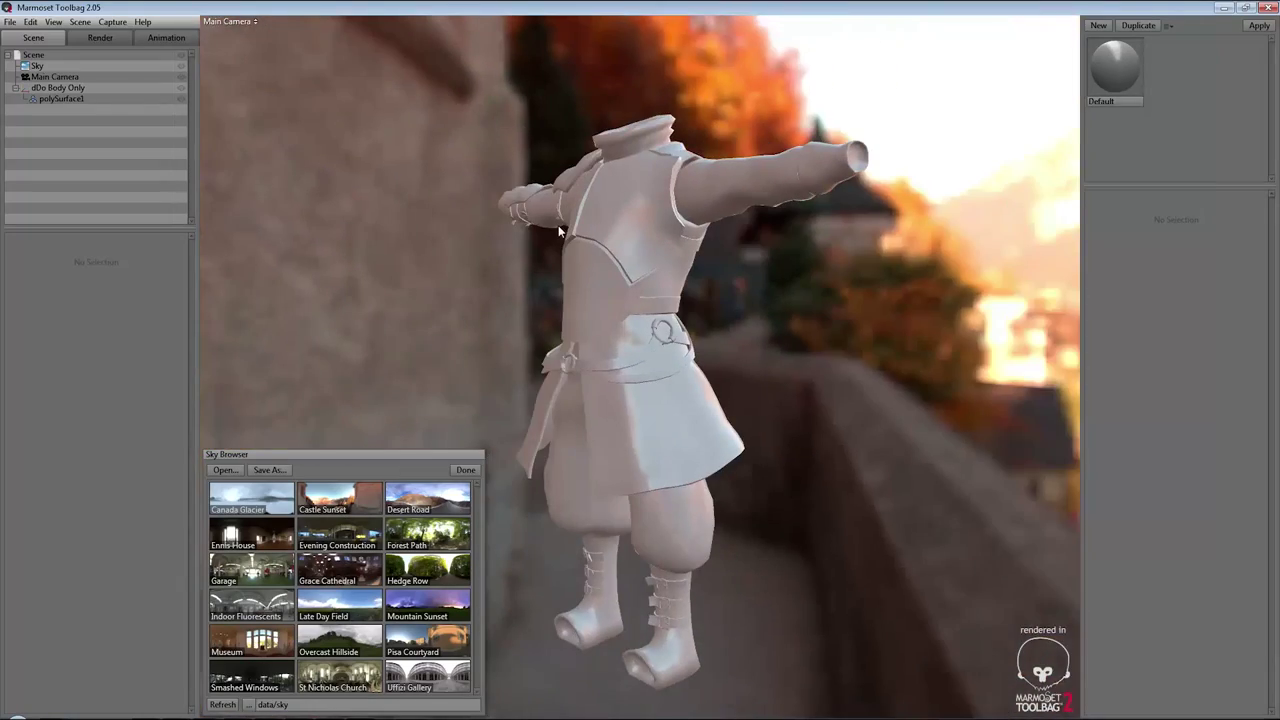
mouse_move(728, 178)
mouse_down()
mouse_move(708, 247)
mouse_move(564, 257)
mouse_move(600, 236)
mouse_move(779, 225)
mouse_move(594, 226)
mouse_up()
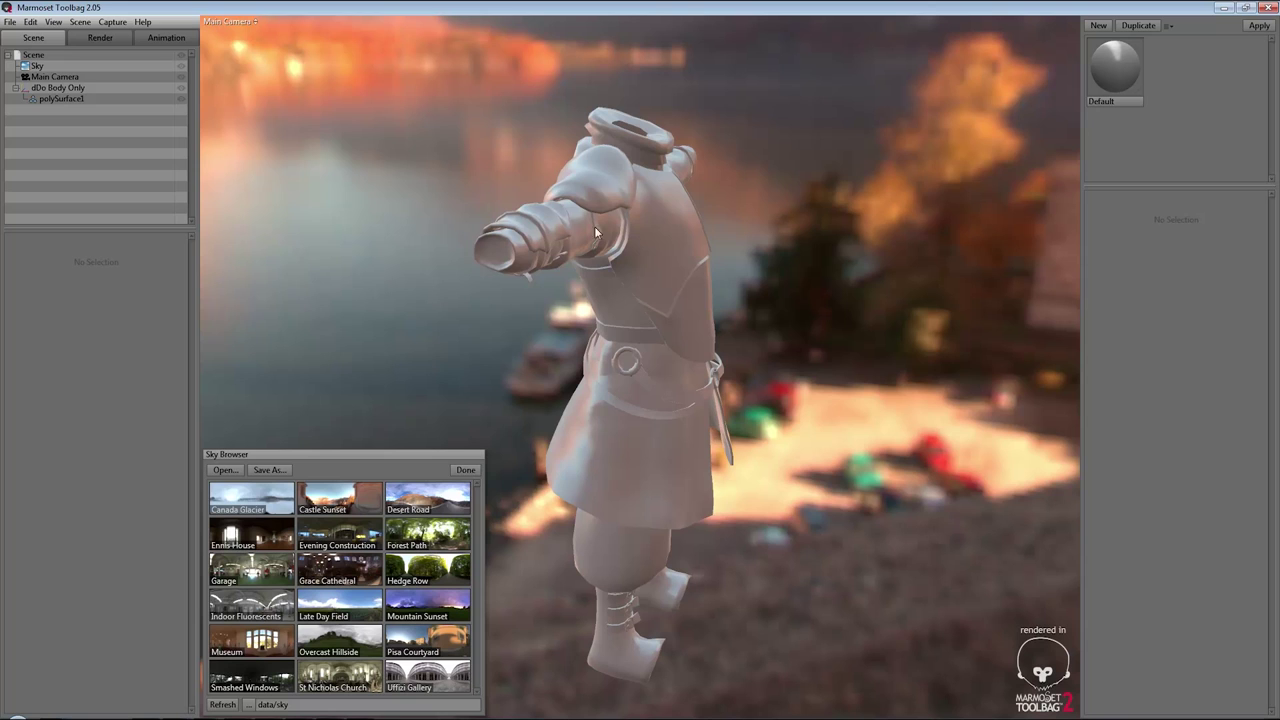
click(465, 471)
Compare Evening Construction, Ennis House, Grace Cathedral and Overcast Hillside, settling on Late Day Field
drag(822, 299, 714, 297)
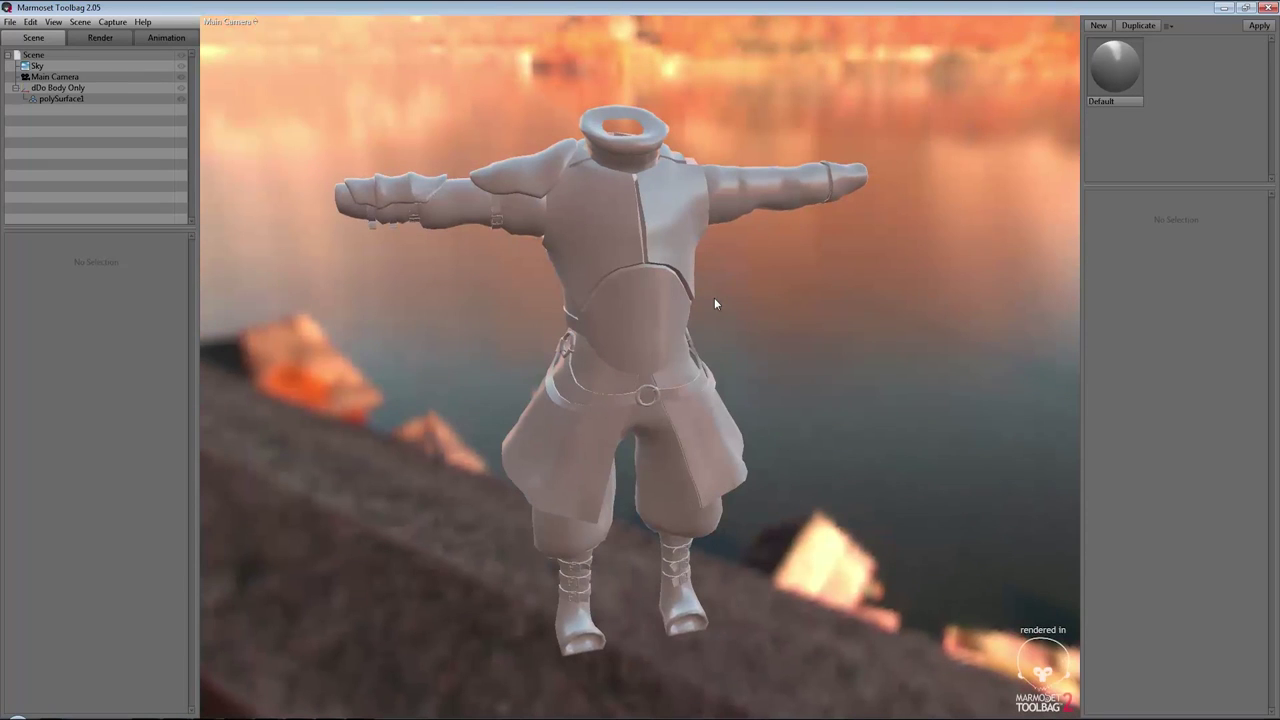
click(104, 22)
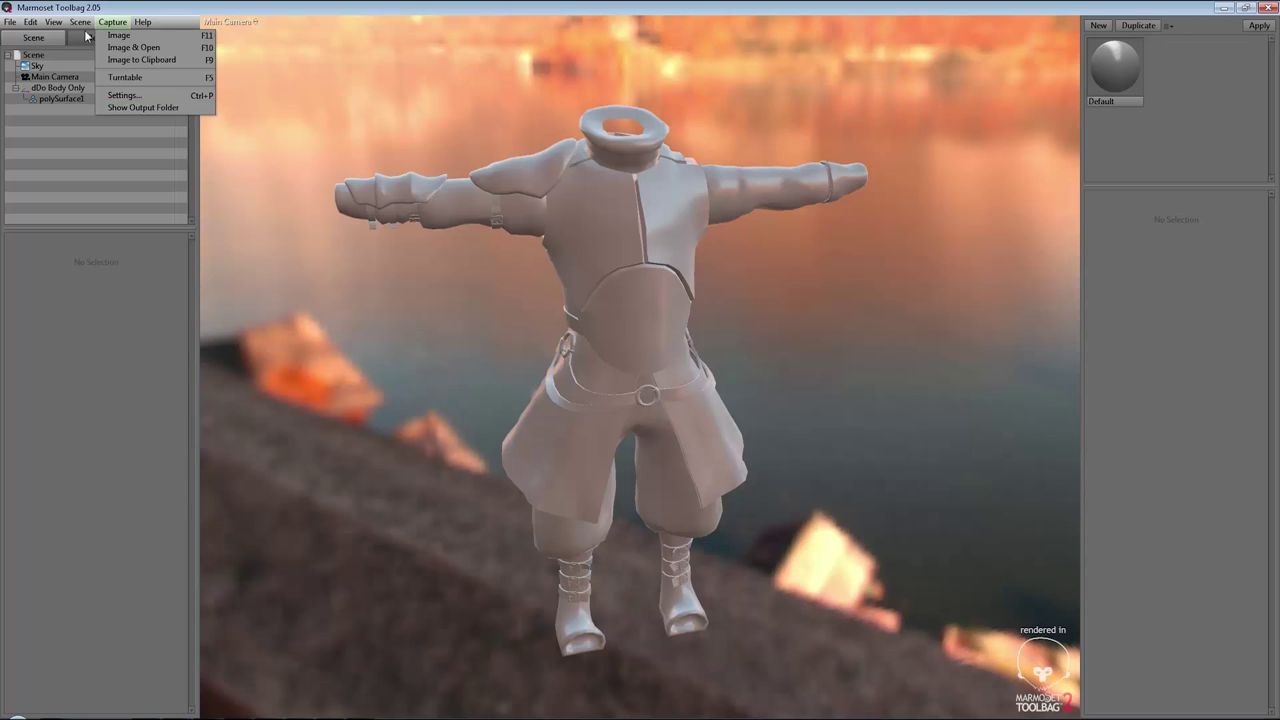
click(105, 95)
click(355, 533)
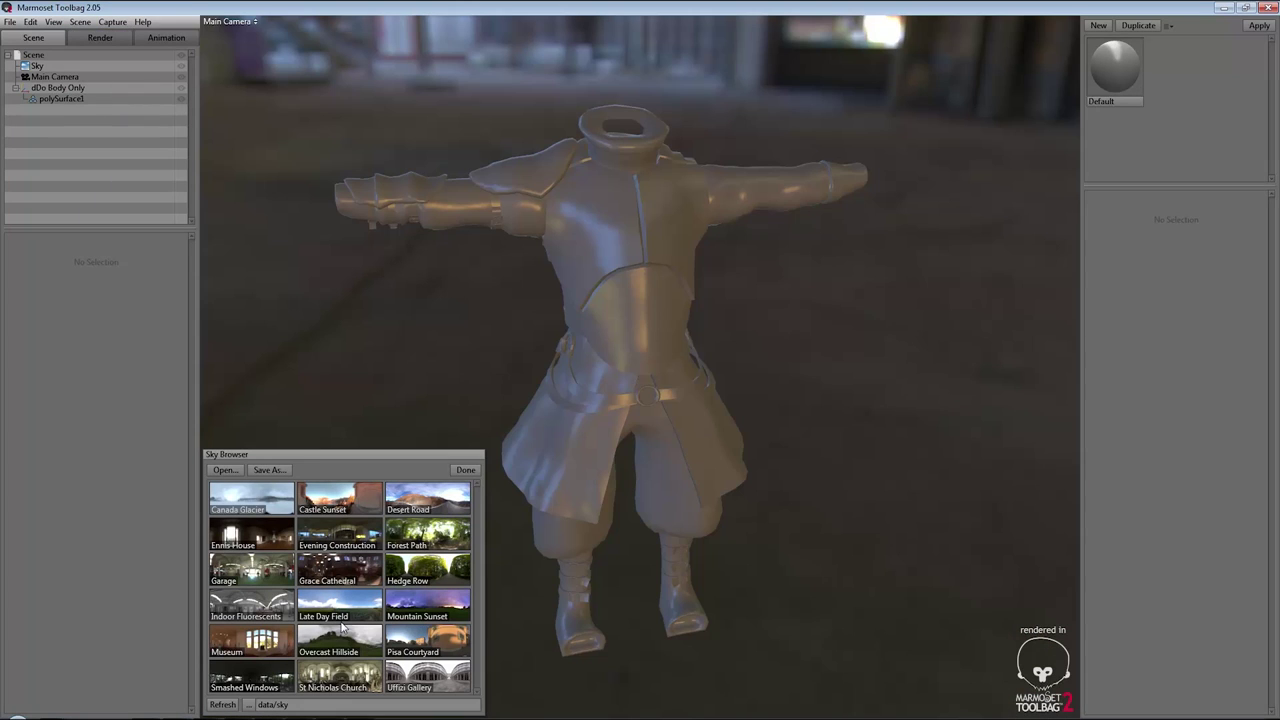
click(339, 607)
mouse_move(476, 502)
mouse_down()
mouse_move(714, 311)
mouse_move(348, 311)
mouse_move(220, 623)
mouse_up()
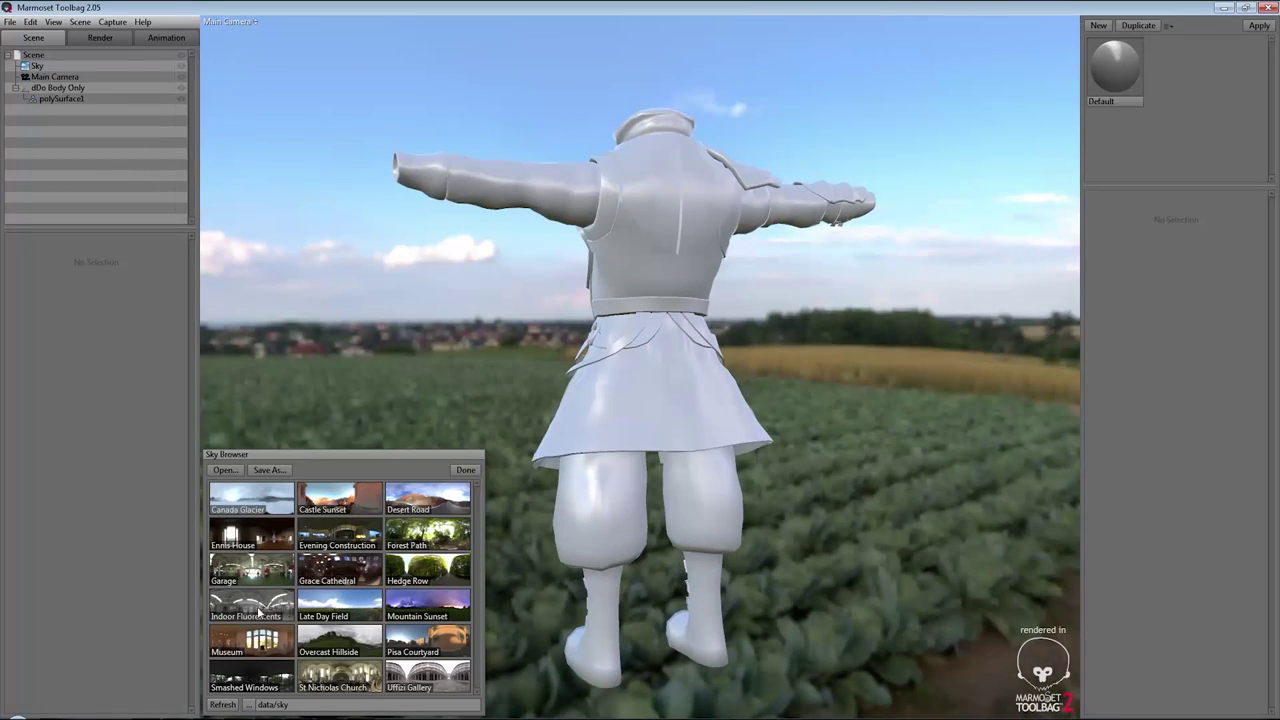
click(252, 537)
mouse_move(608, 405)
mouse_down()
mouse_move(1014, 300)
mouse_move(1019, 287)
mouse_move(713, 444)
mouse_up()
click(347, 580)
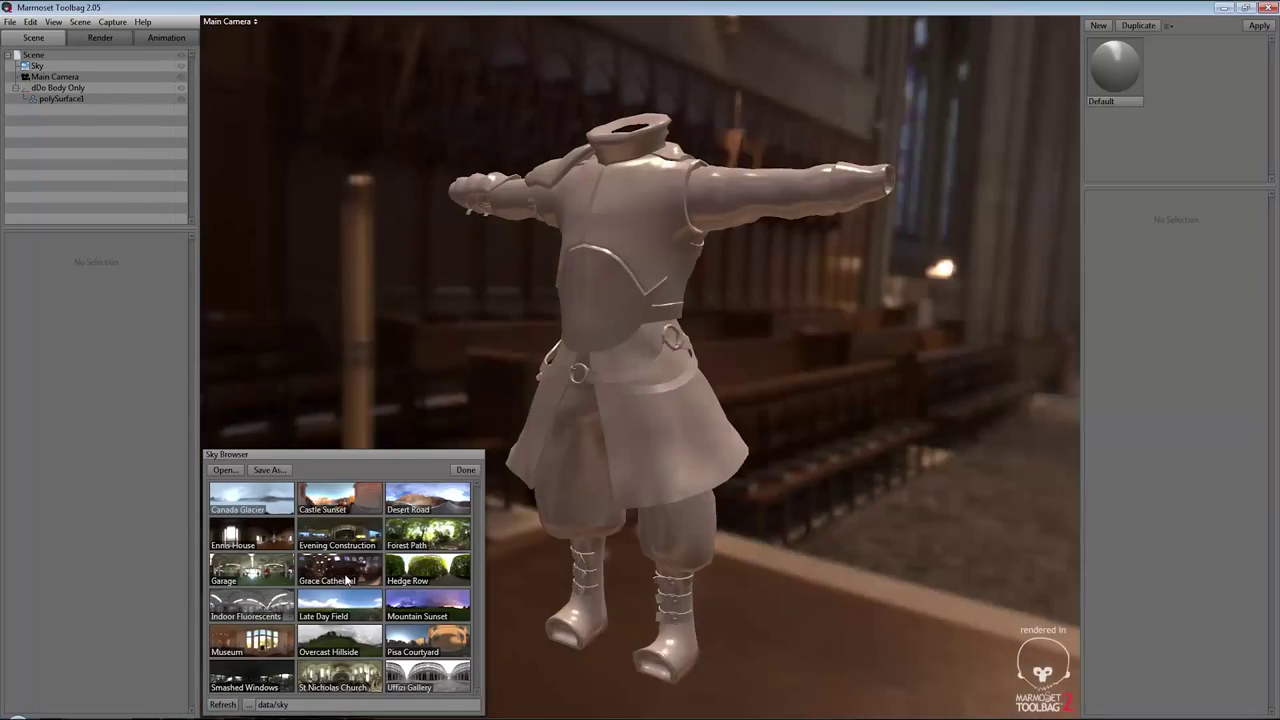
mouse_move(490, 430)
mouse_down()
mouse_move(700, 260)
mouse_move(809, 291)
mouse_move(562, 382)
mouse_up()
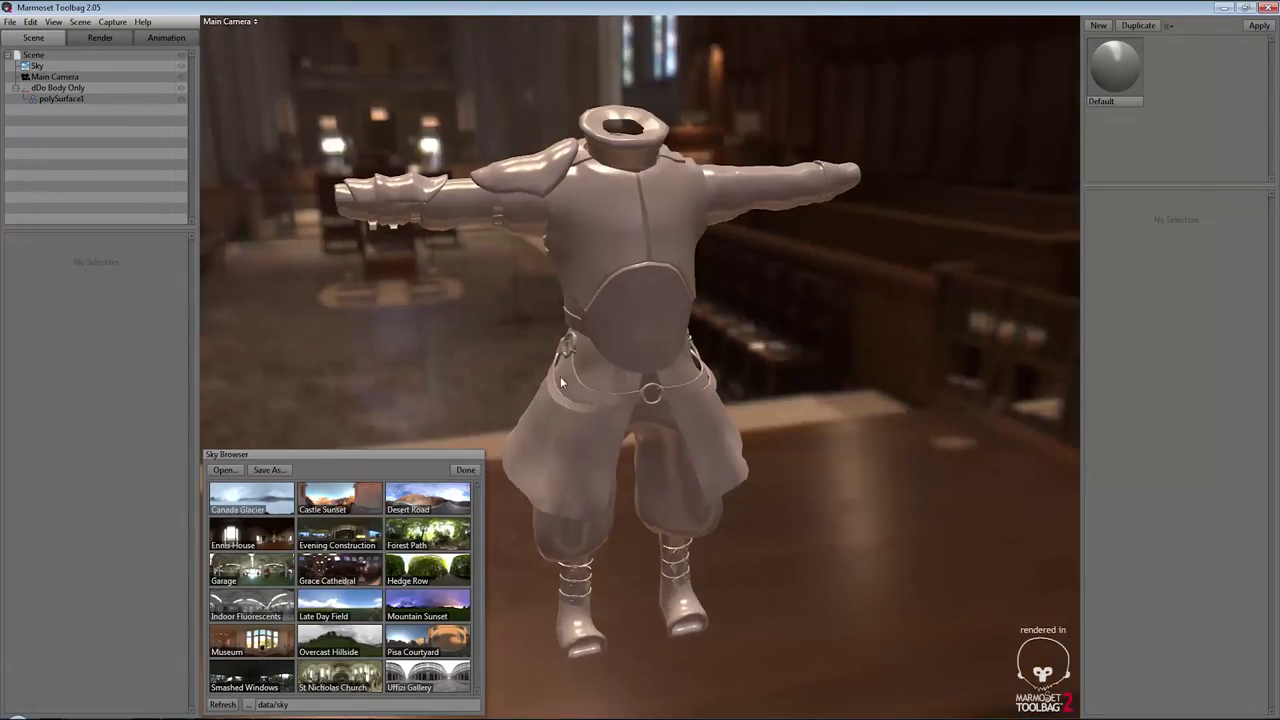
click(335, 638)
drag(764, 353, 700, 380)
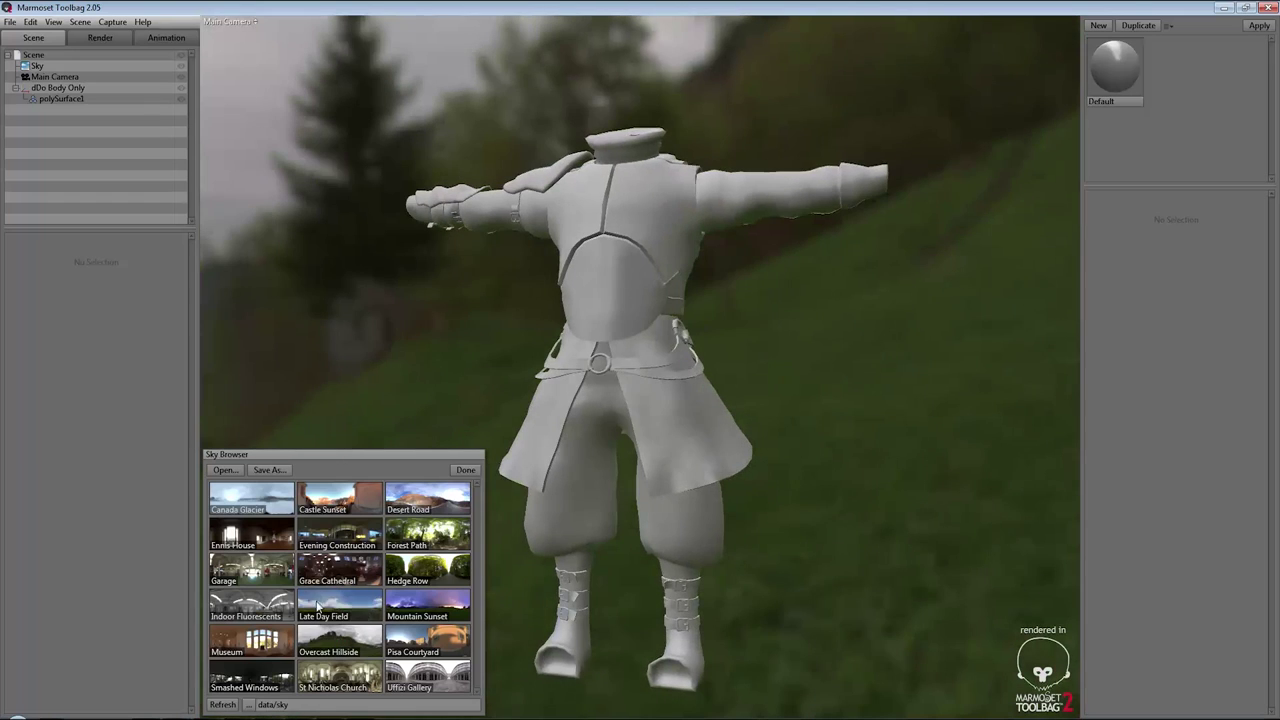
click(318, 606)
drag(520, 470, 668, 327)
click(468, 471)
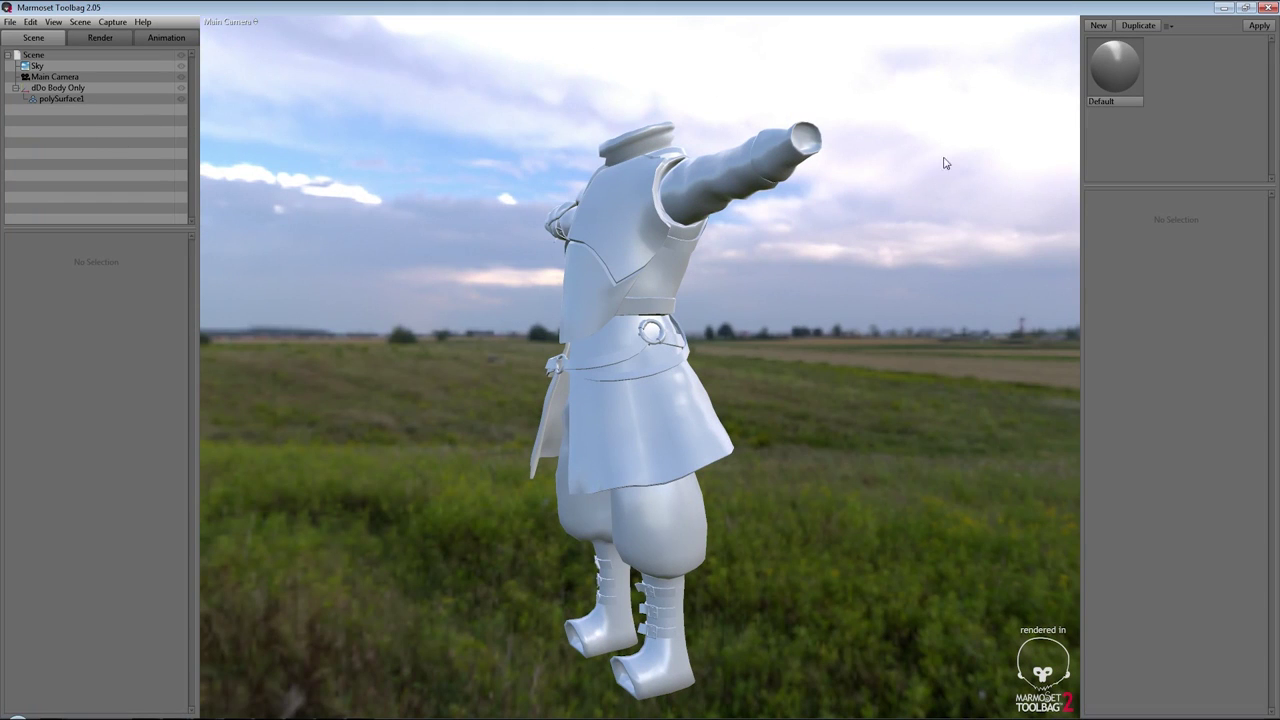
Create material NewMat01 and load Swood_RusherM_N_01 as its normal map
click(1110, 85)
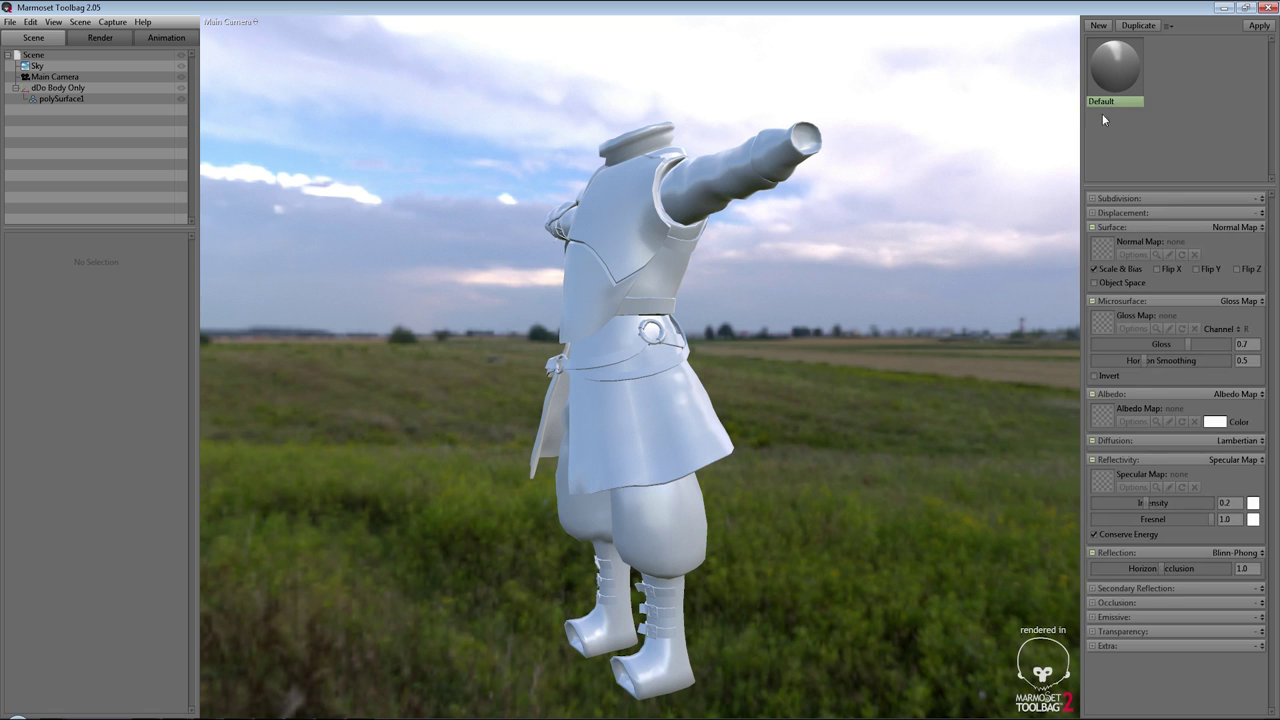
click(1099, 25)
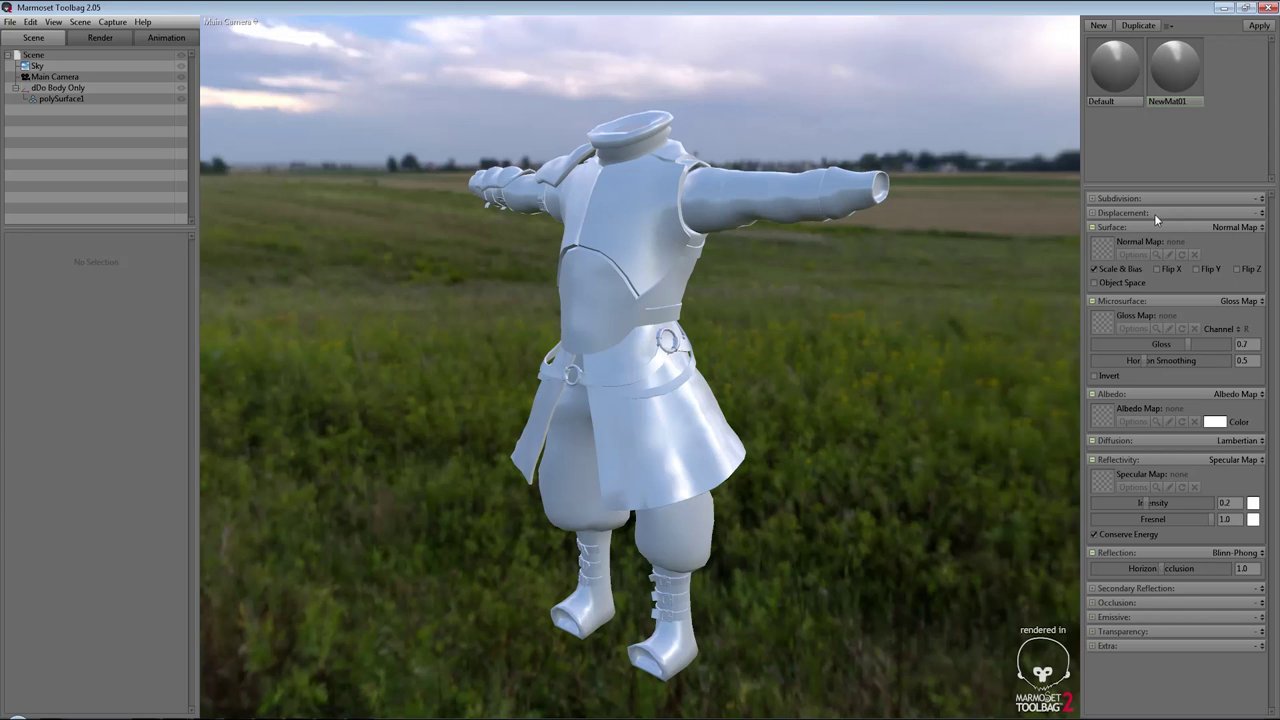
click(1103, 250)
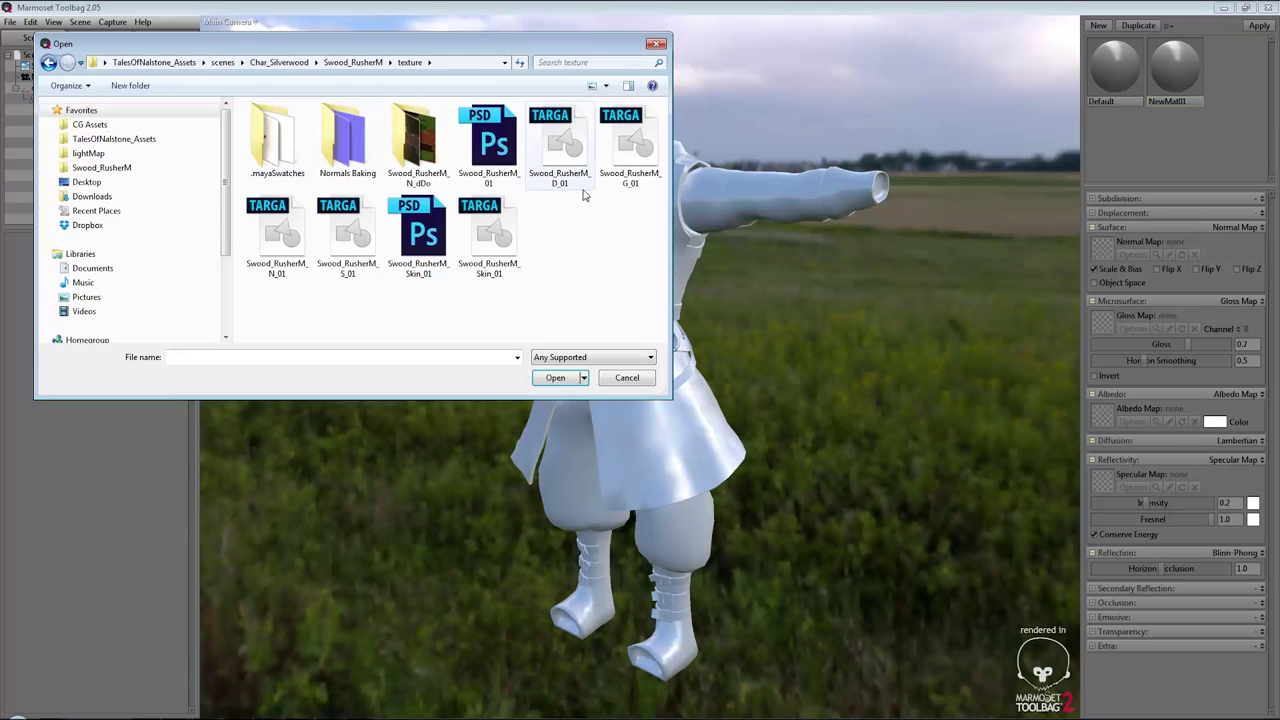
double_click(267, 250)
scroll(610, 298, up, 5)
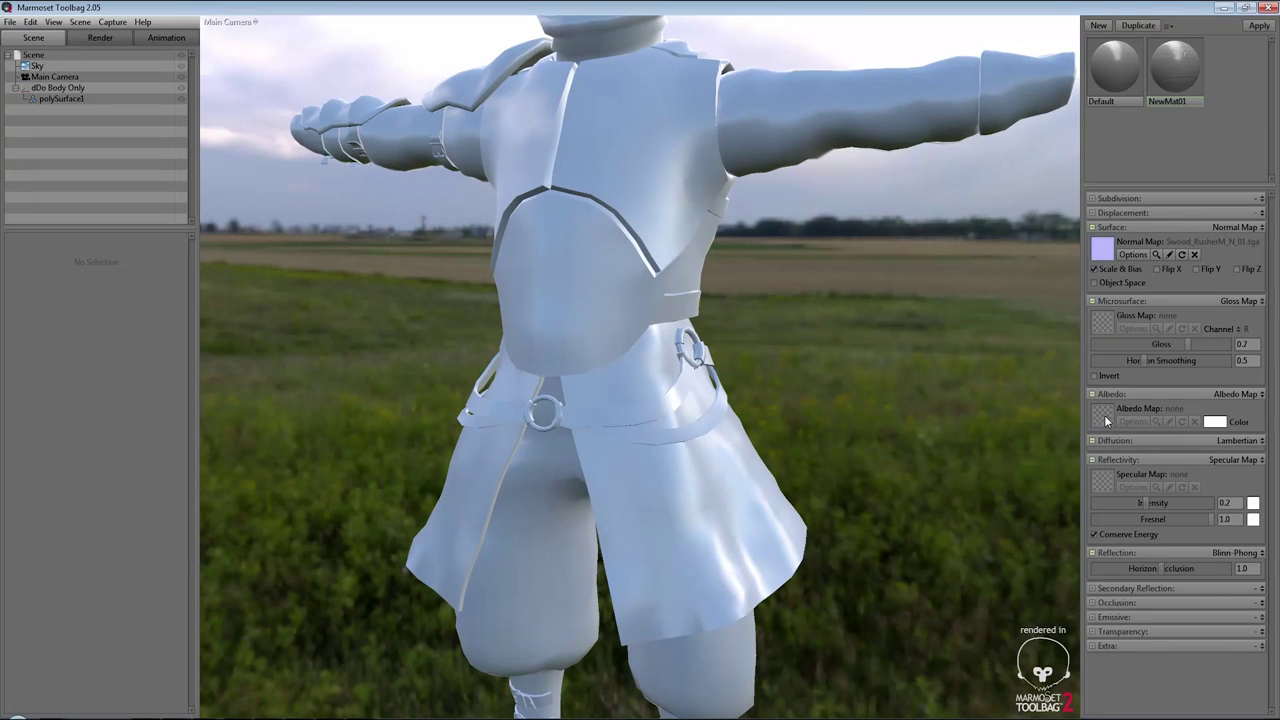
drag(553, 285, 600, 270)
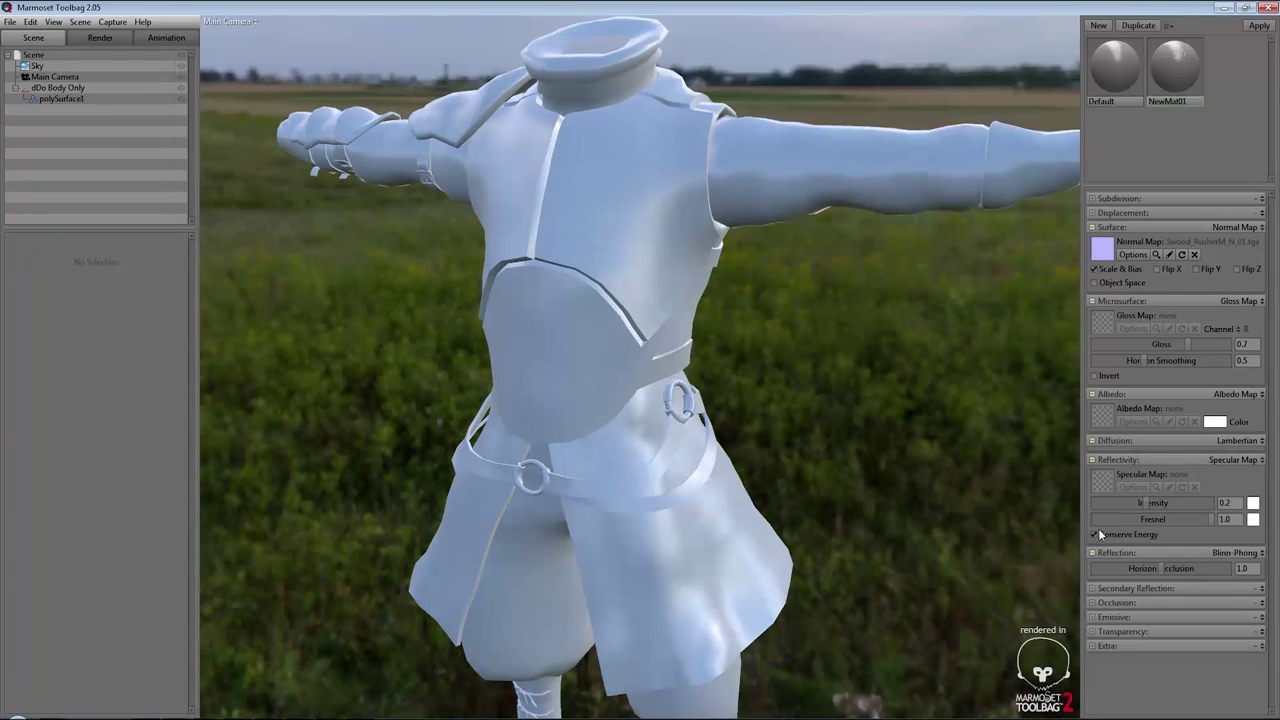
Load Swood_RusherM_D_01 as the material's albedo map
click(1103, 420)
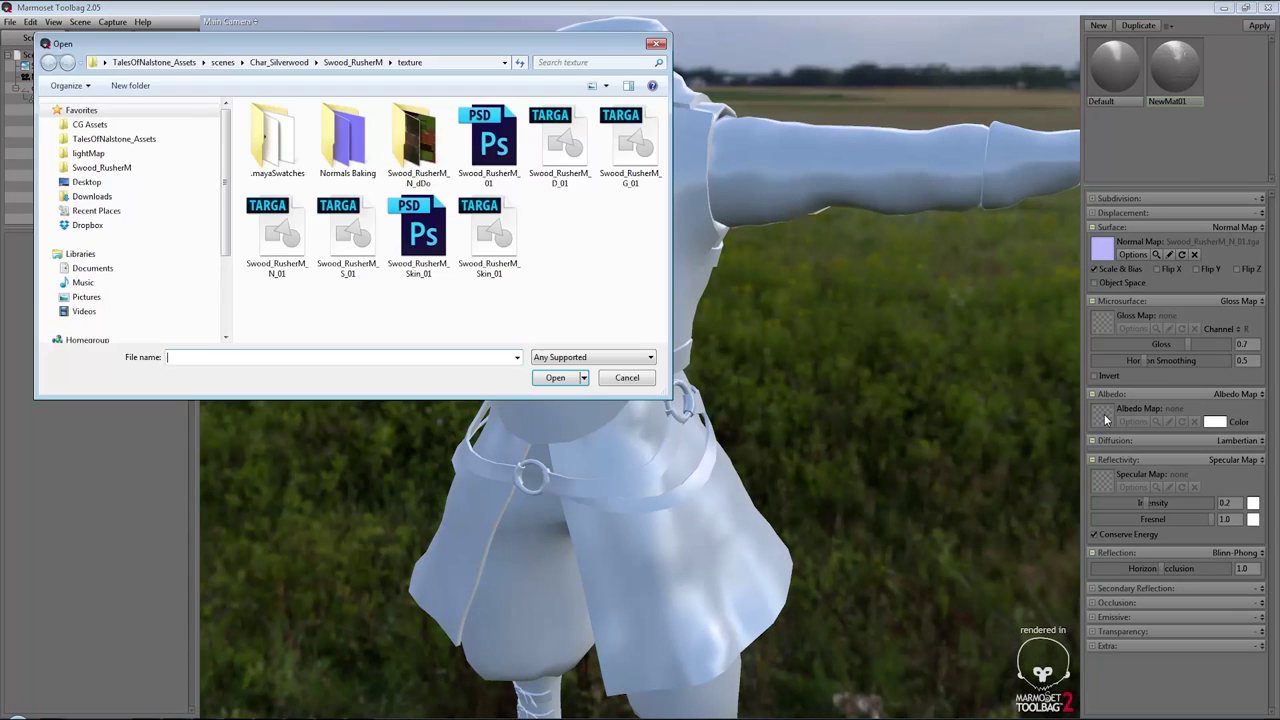
click(555, 378)
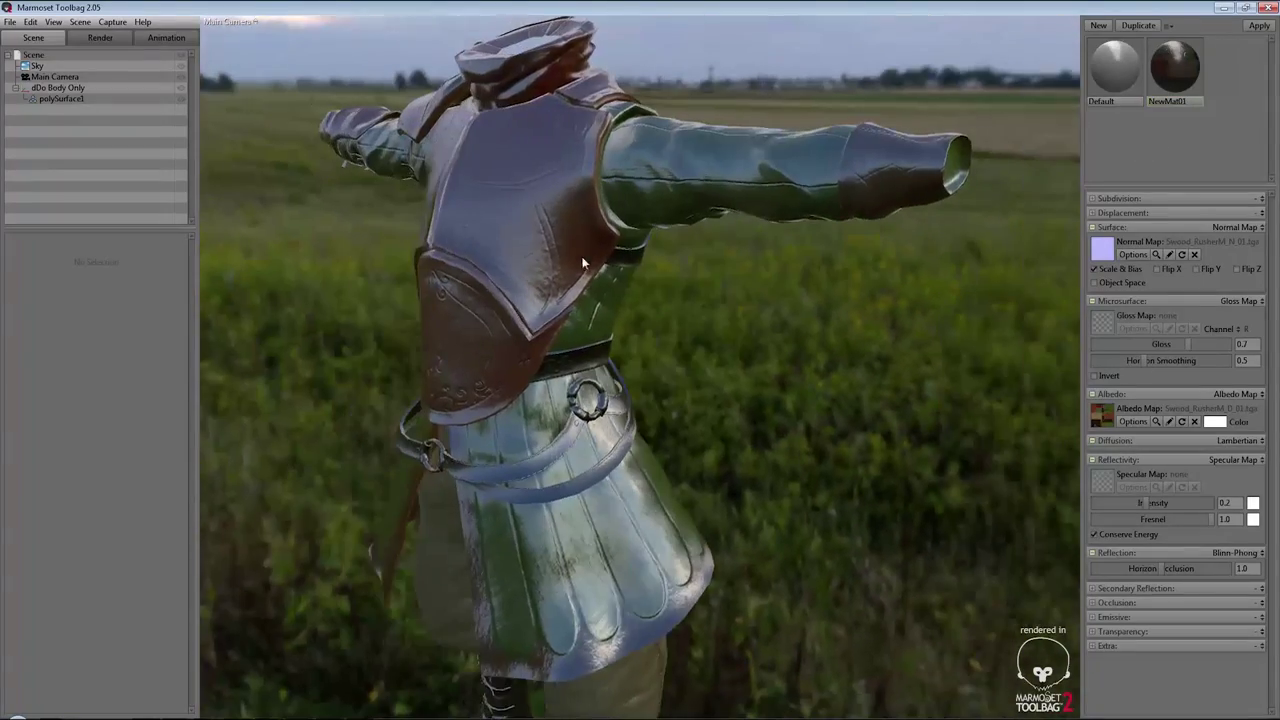
mouse_move(585, 263)
mouse_down()
mouse_move(620, 270)
mouse_move(684, 325)
mouse_move(768, 289)
mouse_move(503, 287)
mouse_move(690, 292)
mouse_up()
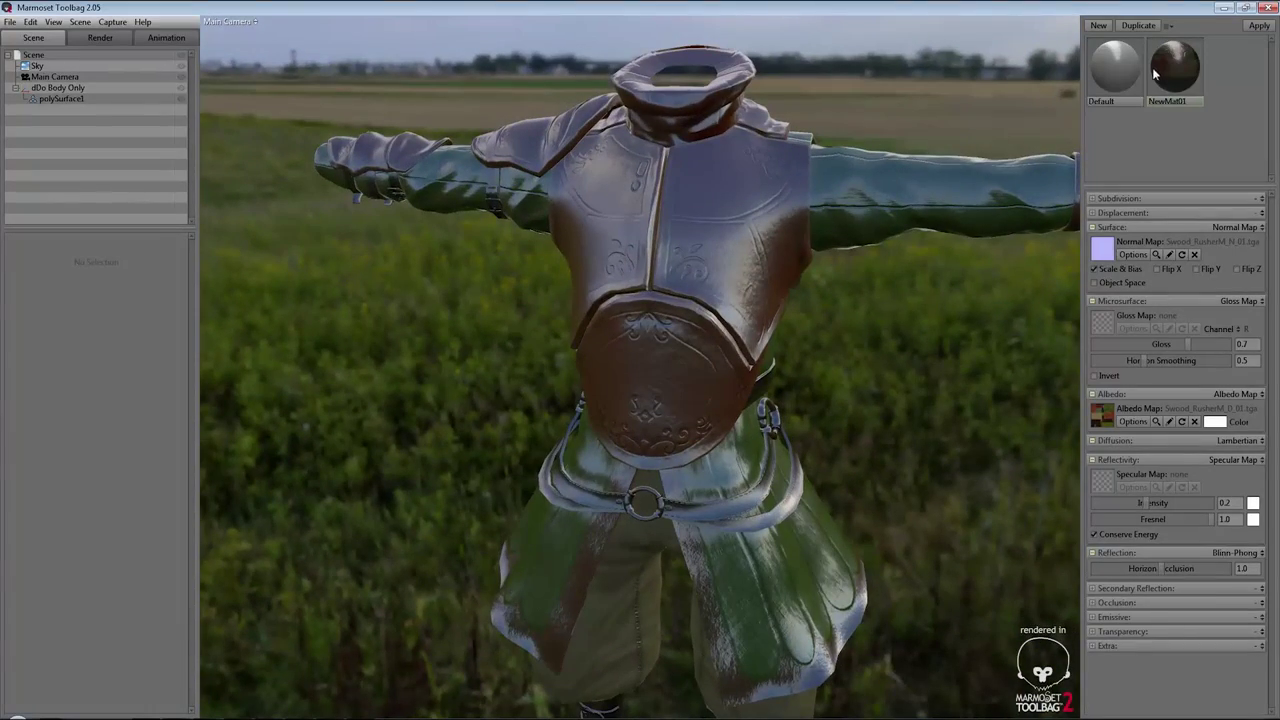
drag(742, 197, 684, 273)
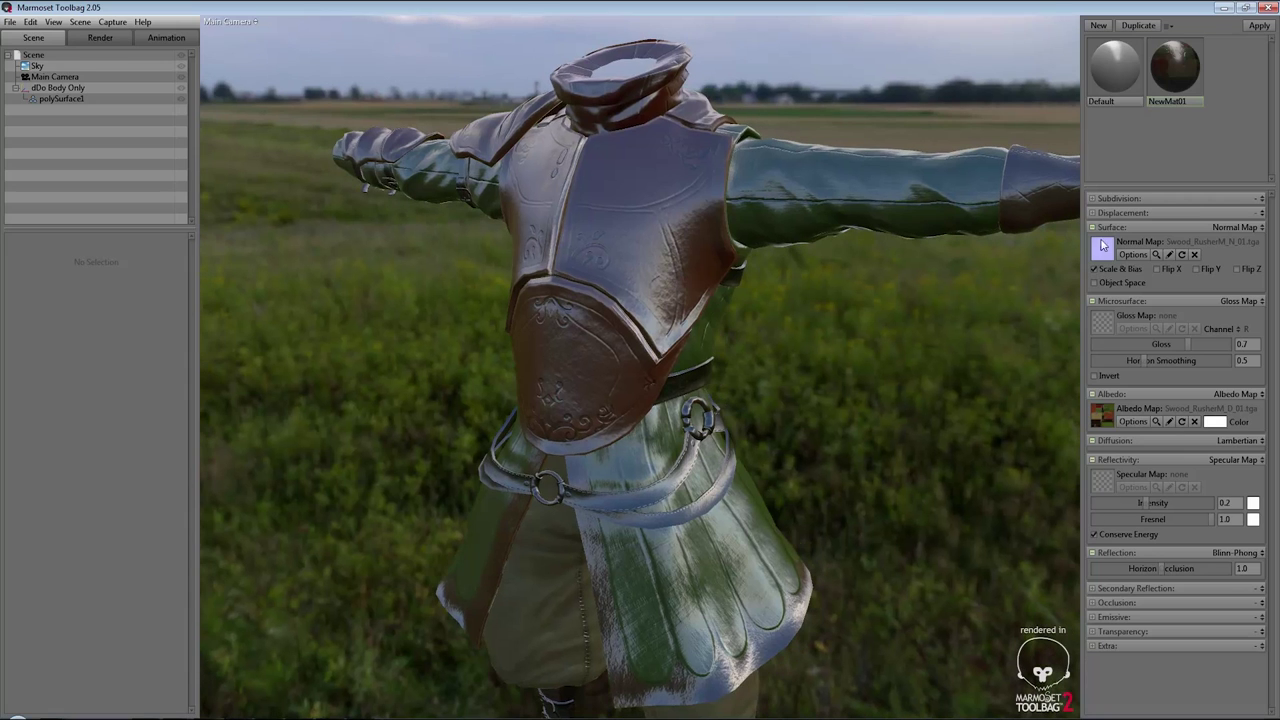
Load Swood_RusherM_G_01 as the material's gloss map
click(1105, 323)
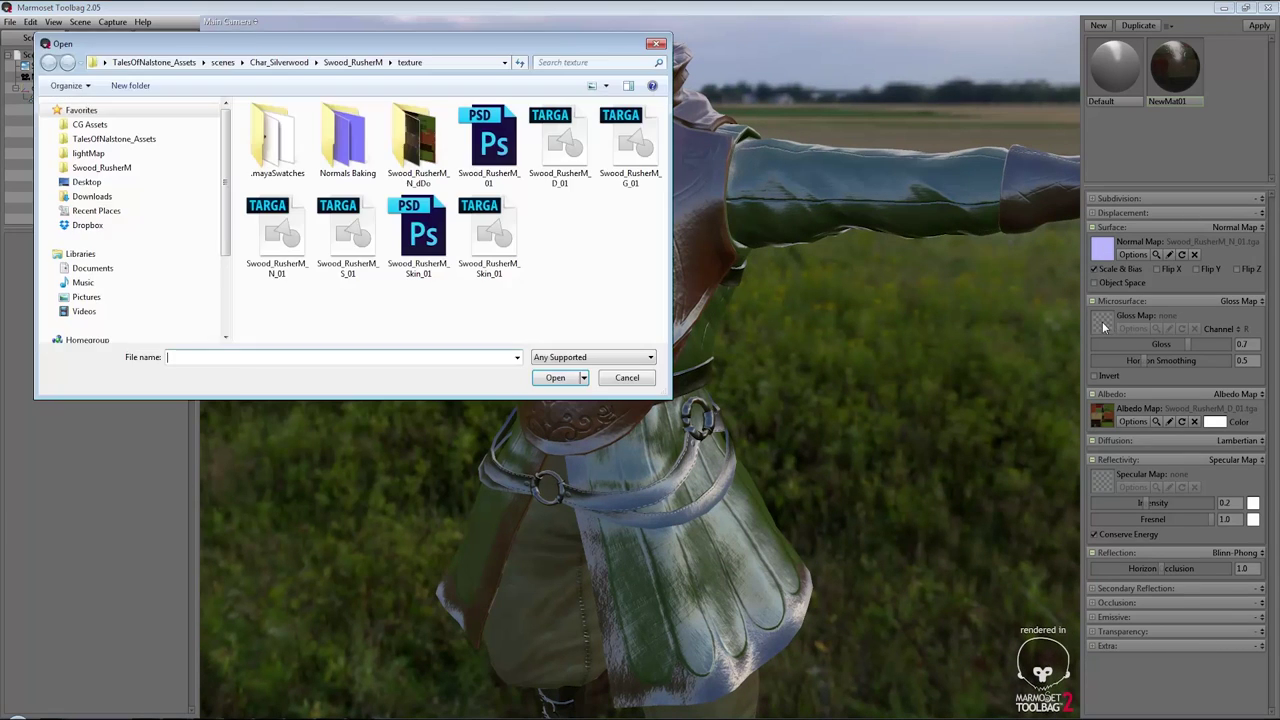
double_click(621, 140)
mouse_move(712, 263)
mouse_down()
mouse_move(707, 319)
mouse_move(661, 309)
mouse_move(914, 324)
mouse_up()
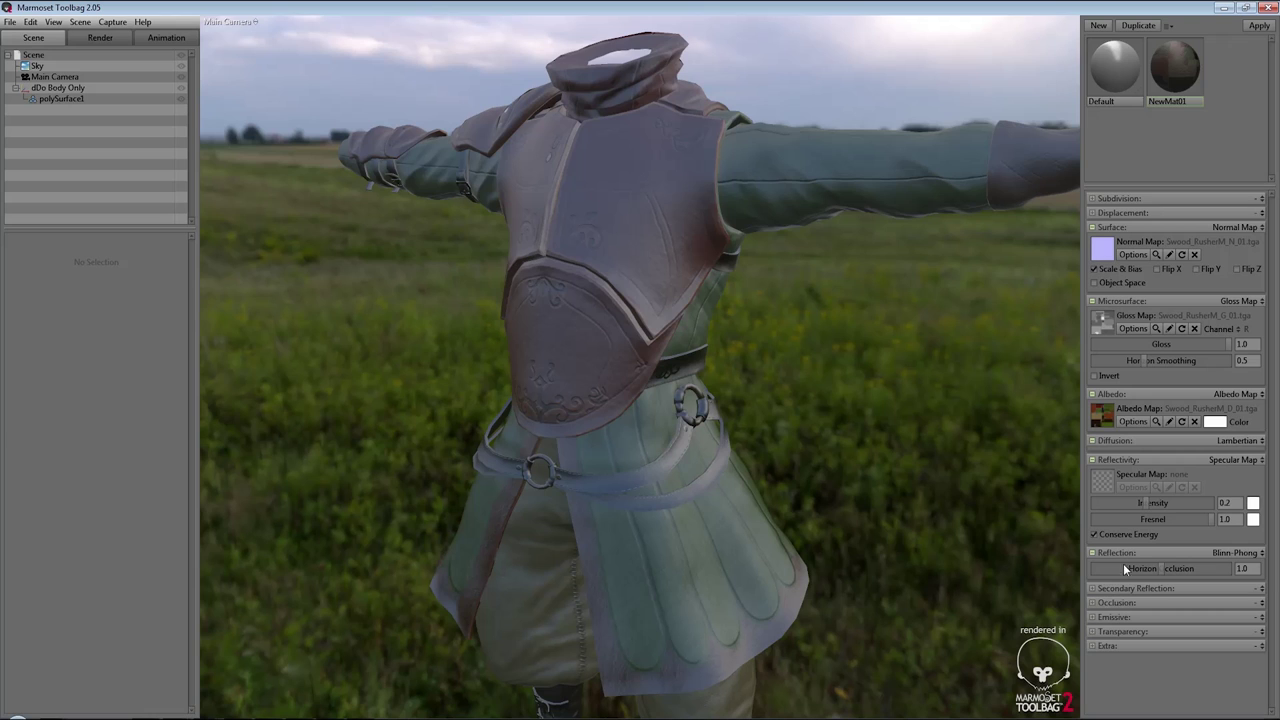
Load Swood_RusherM_S_01 as the specular map with intensity 1.0
click(1130, 460)
click(1101, 484)
double_click(345, 234)
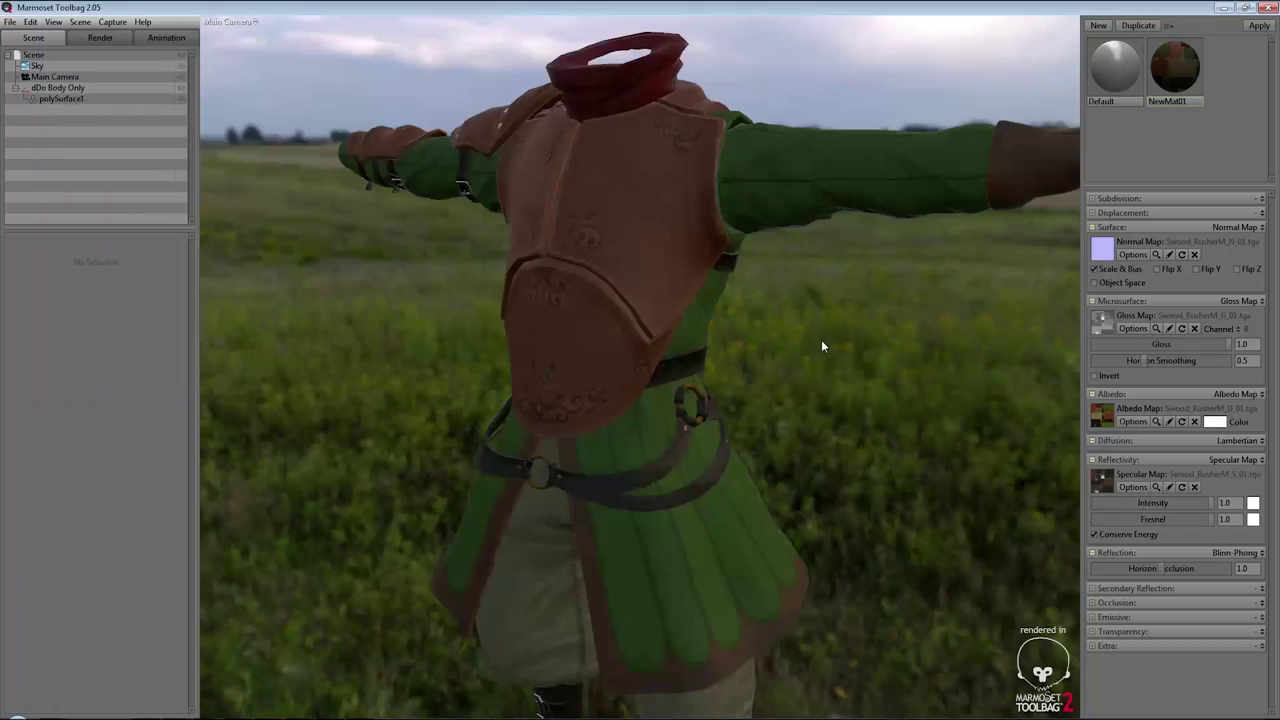
mouse_move(821, 339)
mouse_down()
mouse_move(804, 300)
mouse_move(818, 326)
mouse_move(670, 322)
mouse_move(818, 321)
mouse_move(795, 311)
mouse_move(759, 329)
mouse_move(564, 314)
mouse_move(662, 337)
mouse_move(640, 372)
mouse_move(612, 378)
mouse_move(740, 331)
mouse_move(574, 334)
mouse_move(500, 283)
mouse_move(437, 311)
mouse_move(606, 325)
mouse_up()
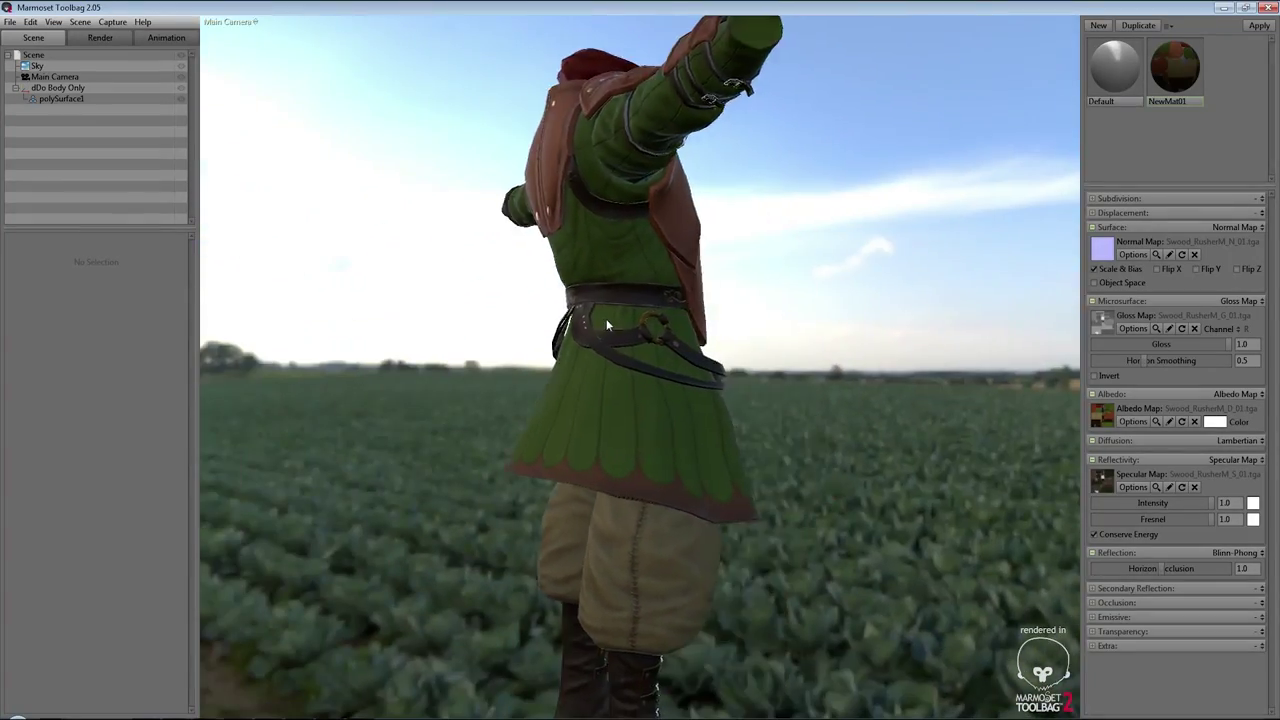
scroll(713, 330, up, 3)
scroll(715, 444, up, 3)
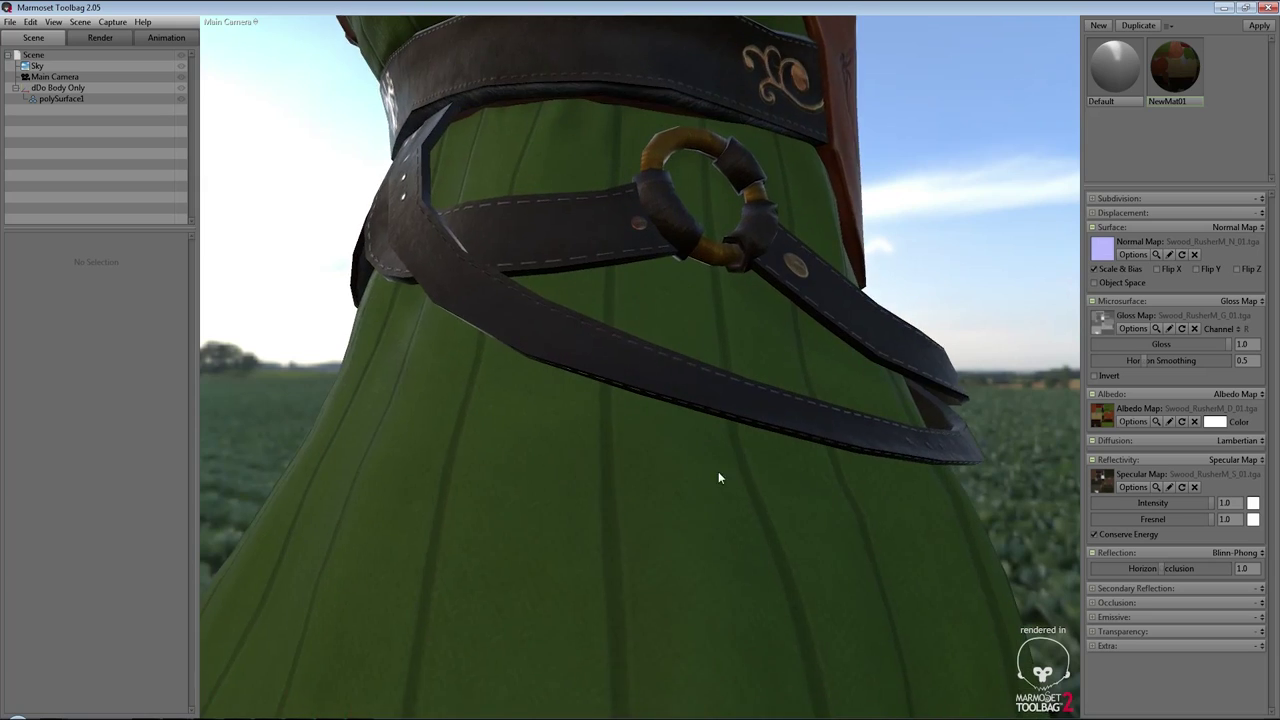
scroll(718, 471, up, 2)
scroll(643, 262, up, 2)
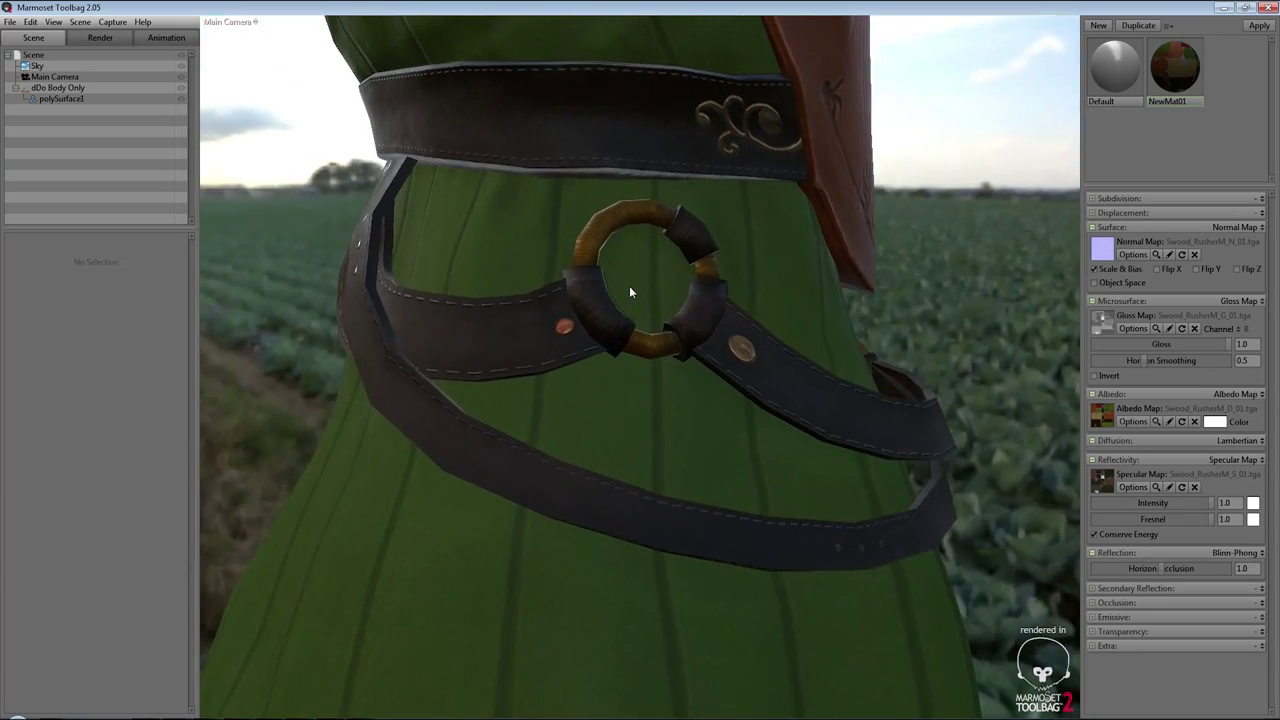
drag(630, 290, 578, 293)
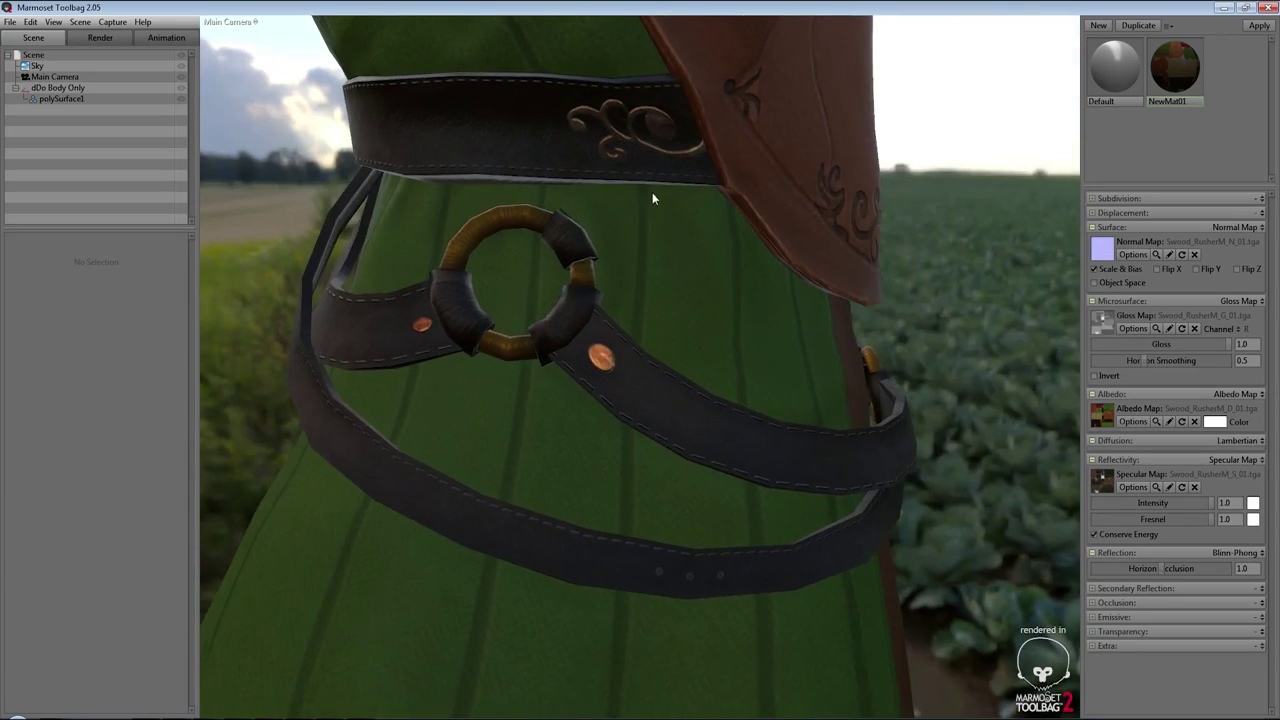
mouse_move(652, 197)
mouse_down()
mouse_move(628, 200)
mouse_move(593, 308)
mouse_move(599, 348)
mouse_move(566, 367)
mouse_move(510, 347)
mouse_move(530, 325)
mouse_move(440, 326)
mouse_move(500, 260)
mouse_move(600, 326)
mouse_move(555, 282)
mouse_move(575, 257)
mouse_move(498, 257)
mouse_move(614, 337)
mouse_move(620, 306)
mouse_move(700, 214)
mouse_move(569, 211)
mouse_move(595, 320)
mouse_move(545, 357)
mouse_up()
mouse_move(544, 352)
right_down()
mouse_move(574, 320)
mouse_move(621, 431)
right_up()
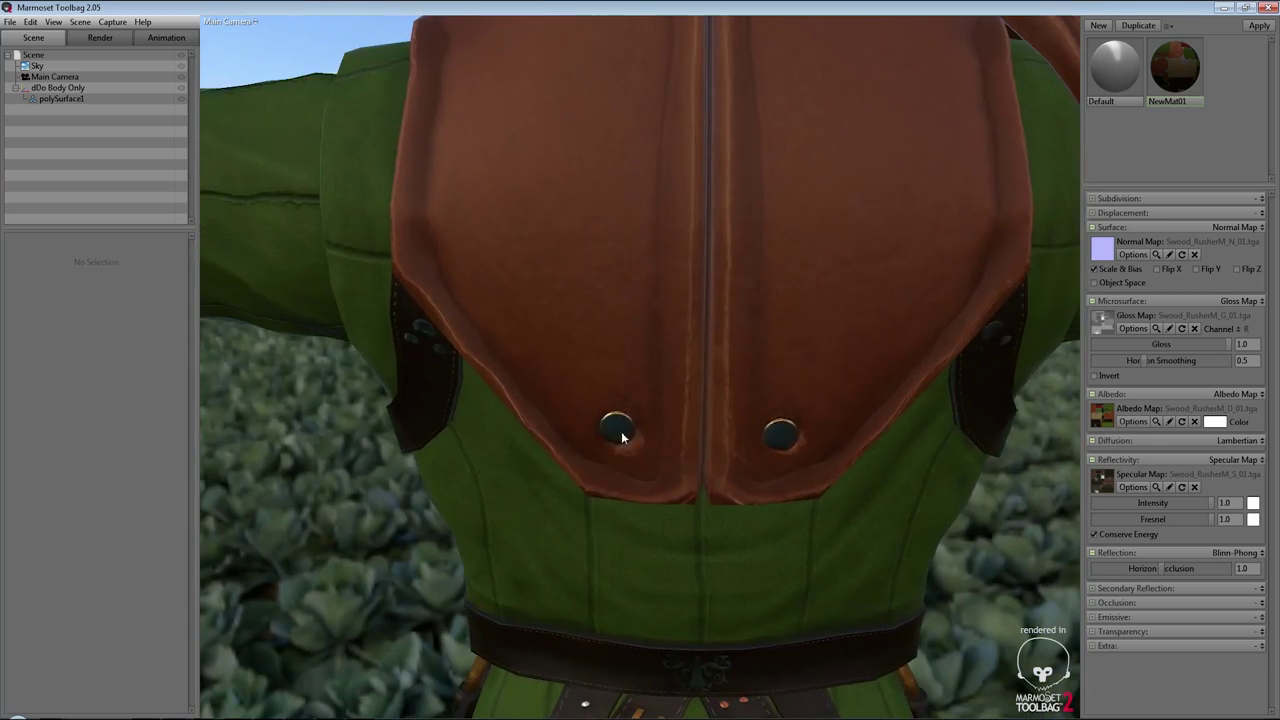
mouse_move(621, 431)
mouse_down()
mouse_move(657, 426)
mouse_move(631, 362)
mouse_up()
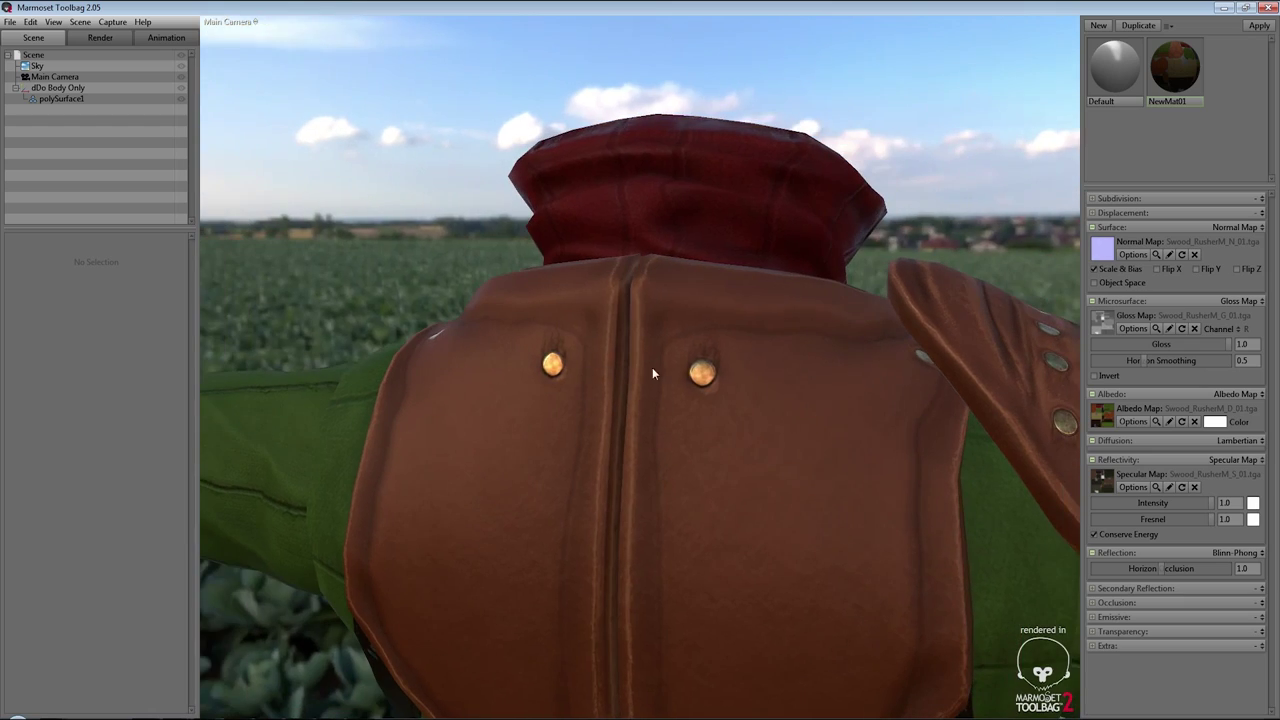
mouse_move(843, 379)
mouse_down()
mouse_move(774, 372)
mouse_move(789, 416)
mouse_move(580, 433)
mouse_move(610, 460)
mouse_move(620, 337)
mouse_move(649, 306)
mouse_move(540, 294)
mouse_move(658, 332)
mouse_move(786, 314)
mouse_move(534, 291)
mouse_move(587, 262)
mouse_move(611, 189)
mouse_move(560, 289)
mouse_move(558, 384)
mouse_up()
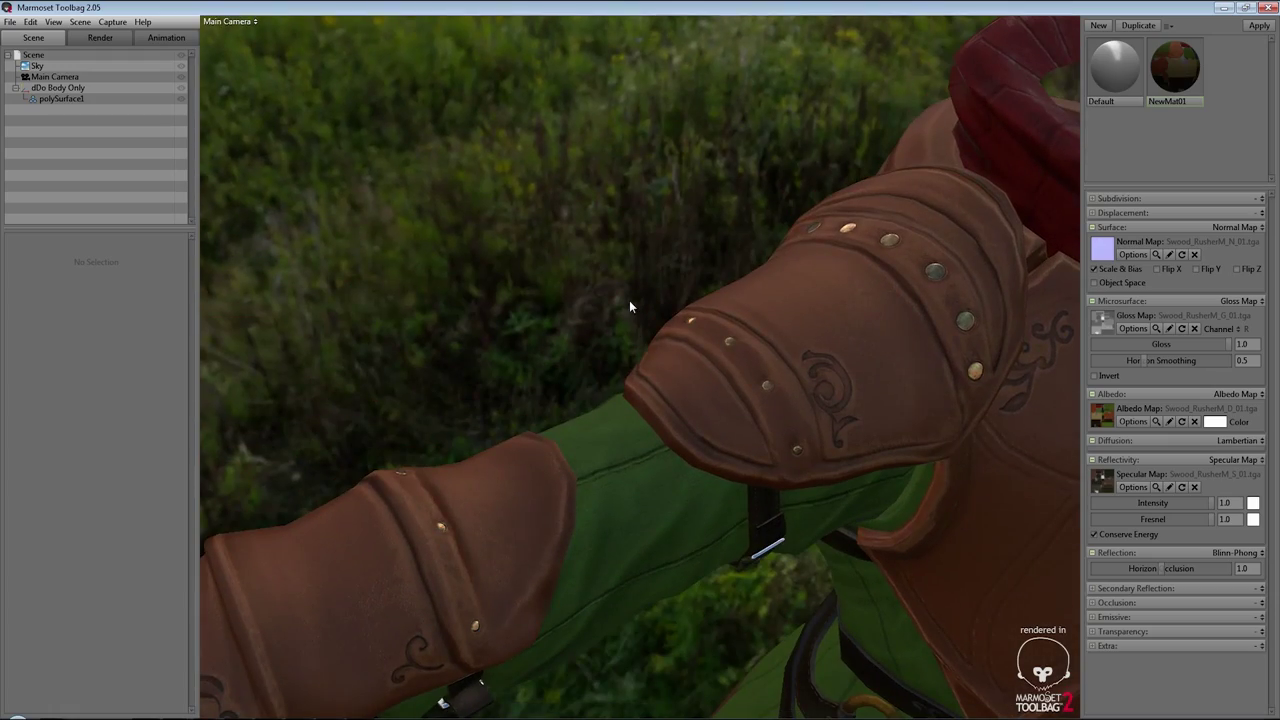
mouse_move(629, 306)
mouse_down()
mouse_move(666, 323)
mouse_move(651, 420)
mouse_move(606, 349)
mouse_move(597, 272)
mouse_move(703, 234)
mouse_move(834, 240)
mouse_move(786, 238)
mouse_move(407, 18)
mouse_up()
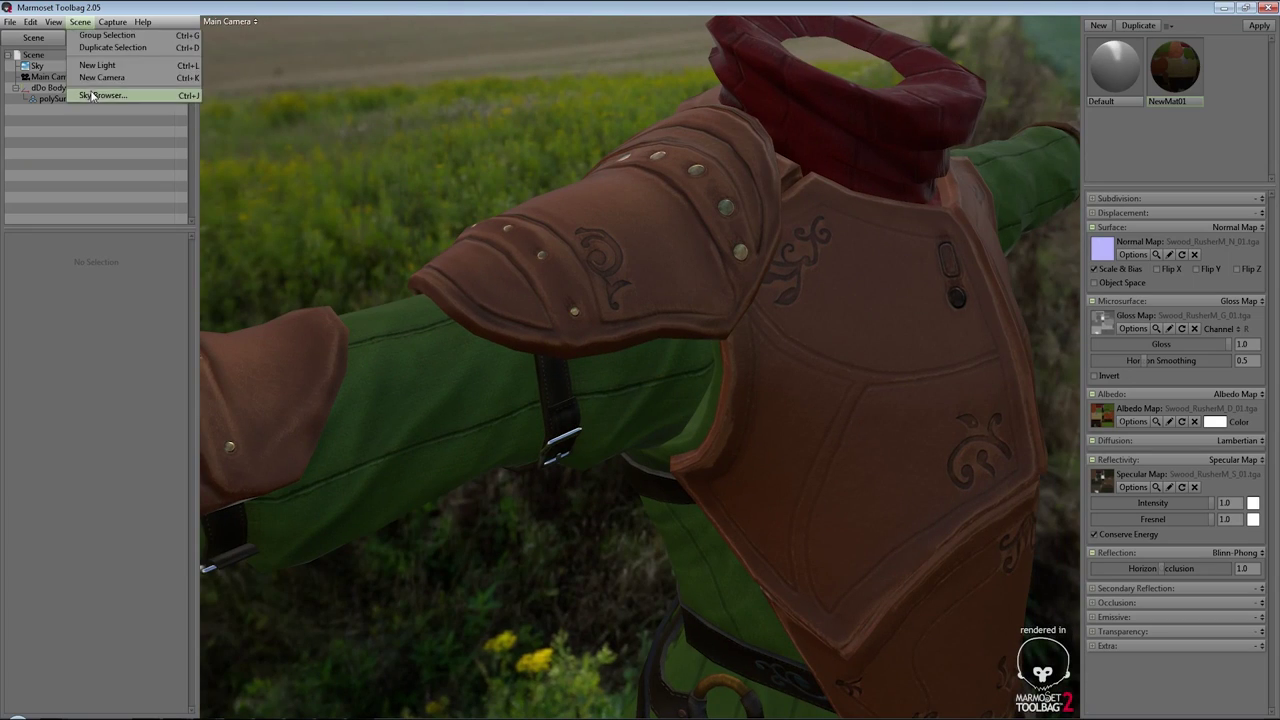
Switch the sky to Desert Road and orbit to examine the belt, tunic and boots
click(92, 95)
click(433, 508)
mouse_move(700, 300)
mouse_down()
mouse_move(824, 264)
mouse_move(733, 348)
mouse_move(780, 285)
mouse_move(662, 241)
mouse_move(806, 327)
mouse_move(826, 392)
mouse_move(849, 396)
mouse_move(747, 333)
mouse_move(637, 343)
mouse_move(678, 328)
mouse_up()
right_drag(678, 328, 688, 407)
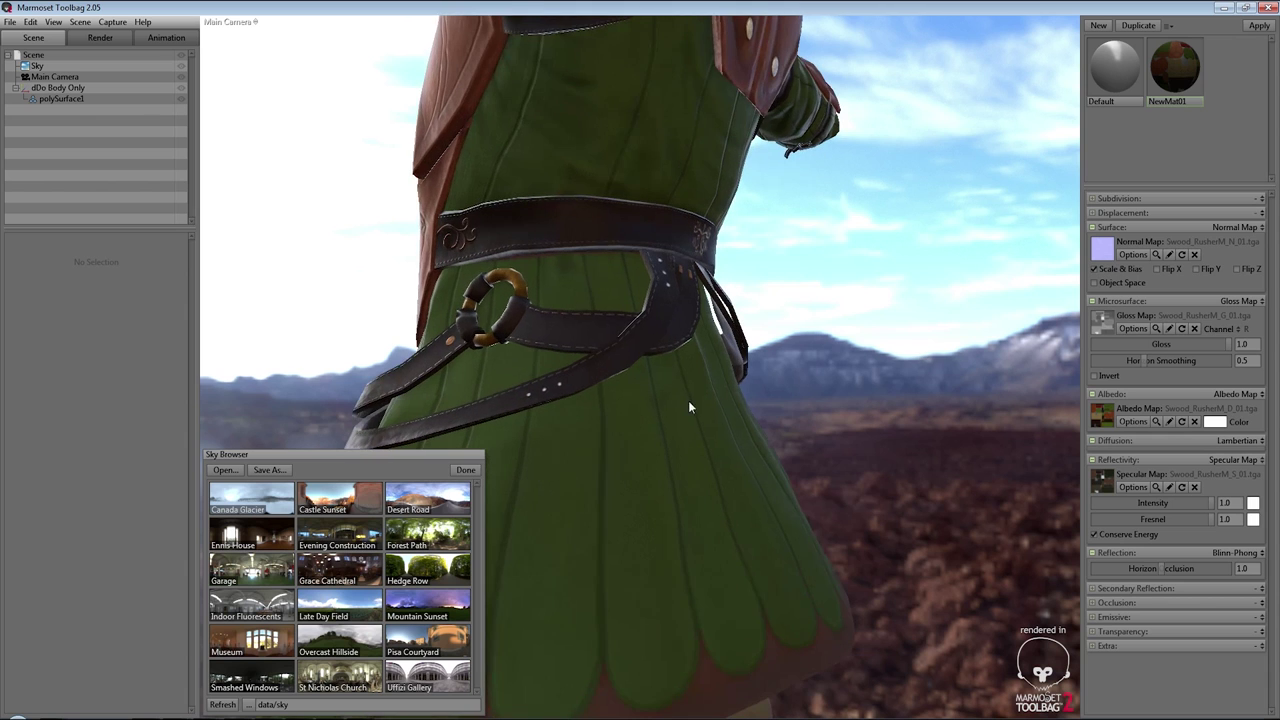
click(461, 470)
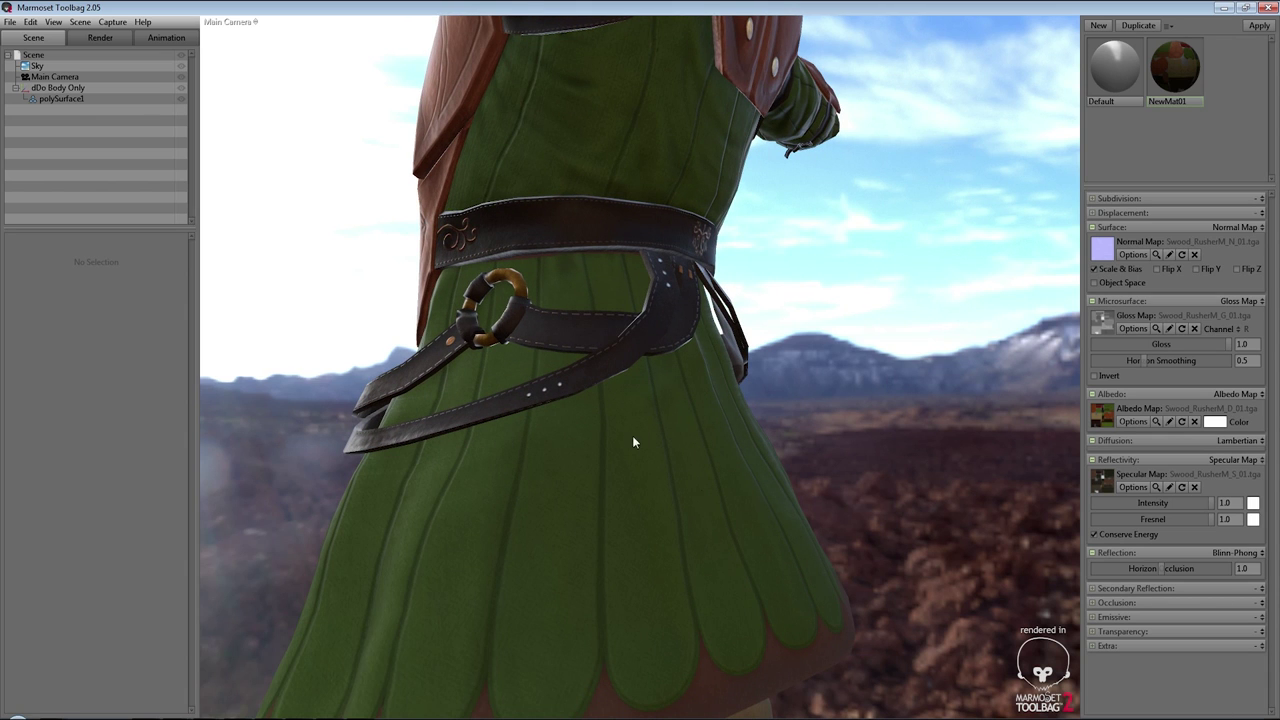
mouse_move(679, 352)
right_down()
mouse_move(653, 361)
mouse_move(626, 424)
mouse_move(634, 486)
right_up()
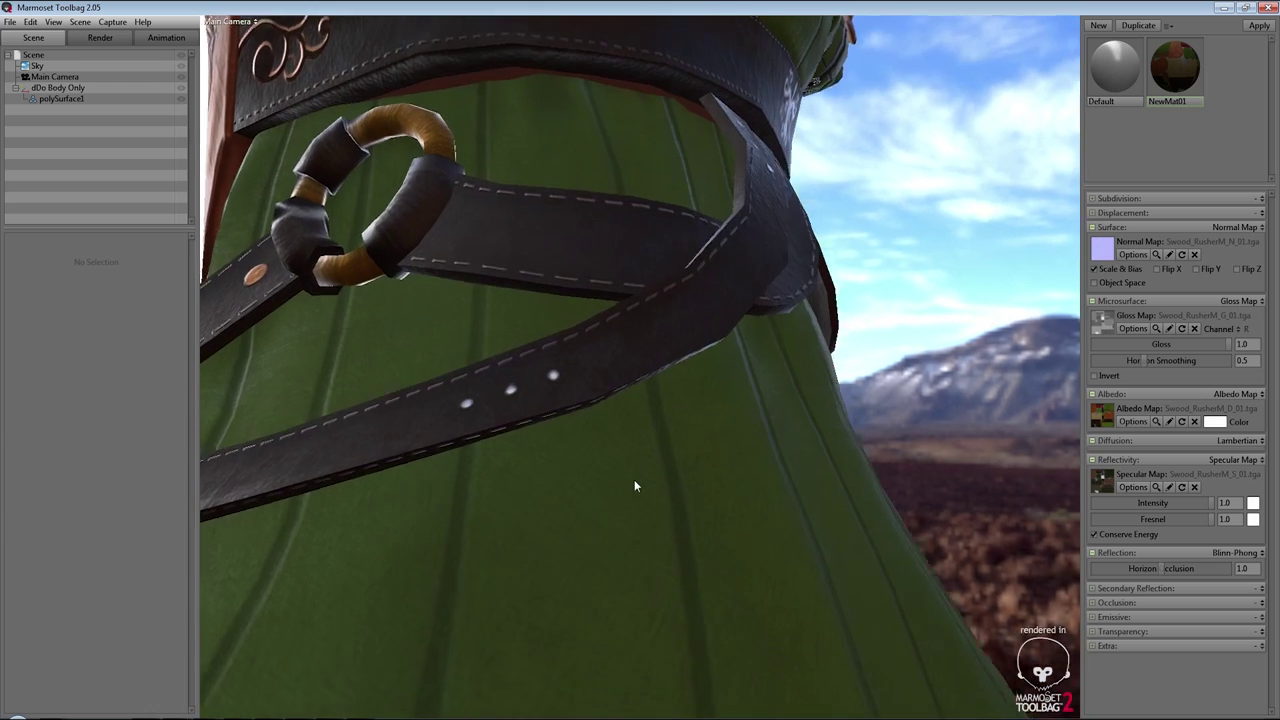
drag(634, 486, 490, 373)
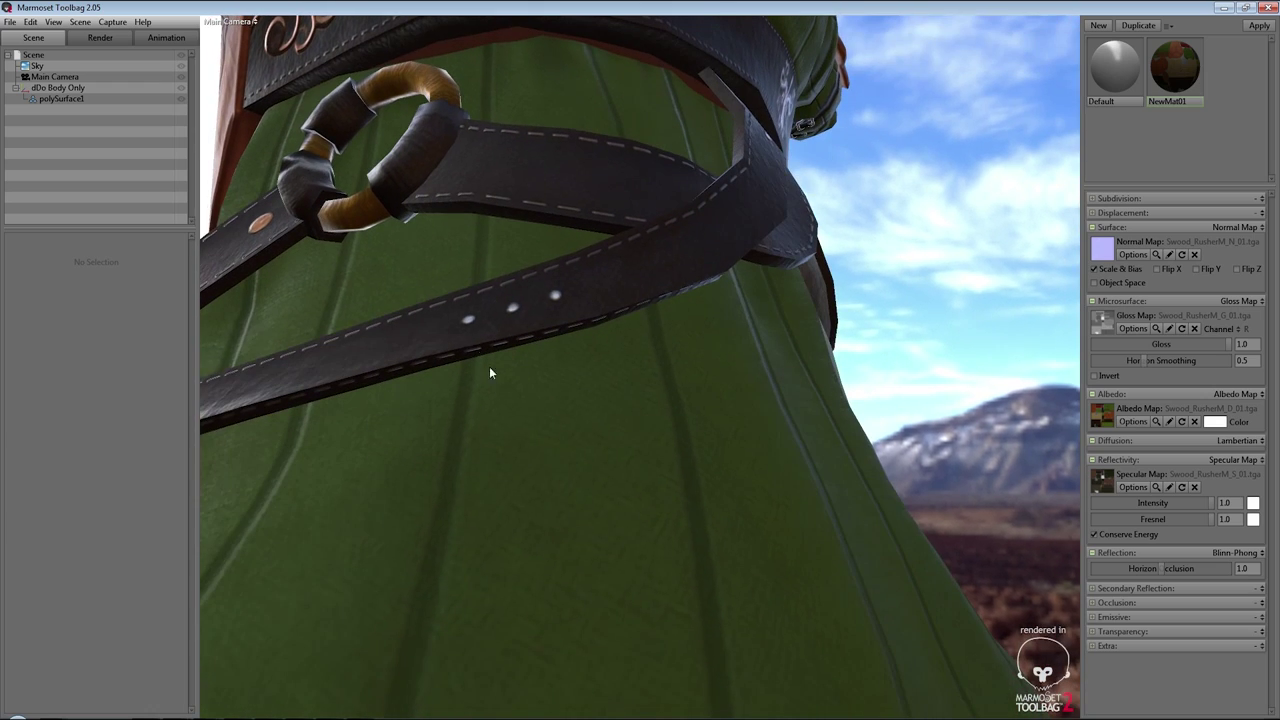
mouse_move(635, 292)
mouse_down()
mouse_move(666, 329)
mouse_move(663, 294)
mouse_move(718, 325)
mouse_move(833, 303)
mouse_move(892, 303)
mouse_move(912, 320)
mouse_move(664, 322)
mouse_move(605, 307)
mouse_move(700, 511)
mouse_move(700, 401)
mouse_move(631, 420)
mouse_move(676, 419)
mouse_move(711, 493)
mouse_move(675, 487)
mouse_move(591, 434)
mouse_move(534, 434)
mouse_move(654, 478)
mouse_move(680, 467)
mouse_move(613, 465)
mouse_move(655, 459)
mouse_up()
mouse_move(723, 393)
mouse_down()
mouse_move(776, 345)
mouse_move(848, 357)
mouse_move(746, 328)
mouse_move(670, 346)
mouse_move(766, 337)
mouse_move(734, 324)
mouse_move(584, 323)
mouse_move(622, 331)
mouse_move(620, 265)
mouse_move(656, 391)
mouse_move(655, 325)
mouse_move(603, 391)
mouse_move(677, 309)
mouse_move(782, 370)
mouse_move(945, 399)
mouse_move(945, 445)
mouse_move(908, 437)
mouse_move(697, 466)
mouse_move(663, 297)
mouse_move(674, 297)
mouse_move(618, 288)
mouse_move(595, 320)
mouse_up()
Orbit around the character from behind and back to the front on the road
scroll(628, 278, down, 5)
scroll(600, 360, up, 5)
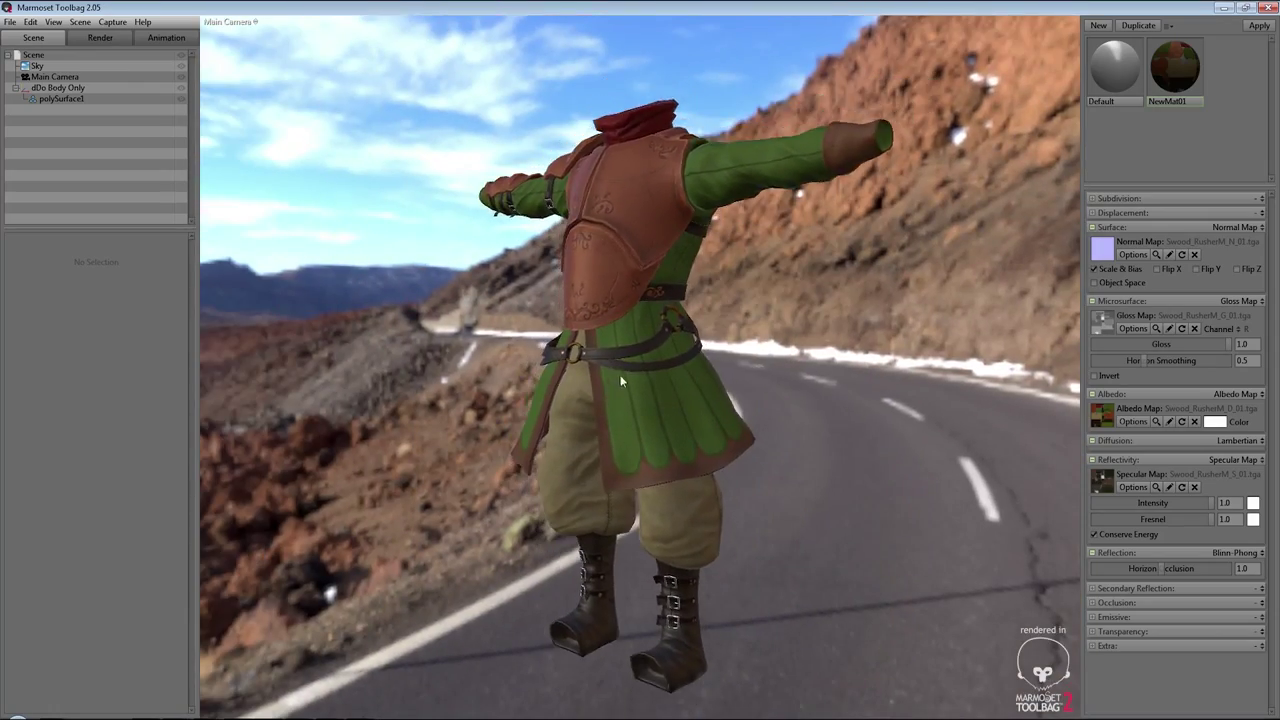
mouse_move(621, 380)
mouse_down()
mouse_move(609, 343)
mouse_move(556, 356)
mouse_move(595, 389)
mouse_move(652, 408)
mouse_move(628, 440)
mouse_move(591, 435)
mouse_up()
mouse_move(727, 347)
mouse_down()
mouse_move(563, 335)
mouse_move(568, 376)
mouse_move(517, 372)
mouse_move(676, 290)
mouse_up()
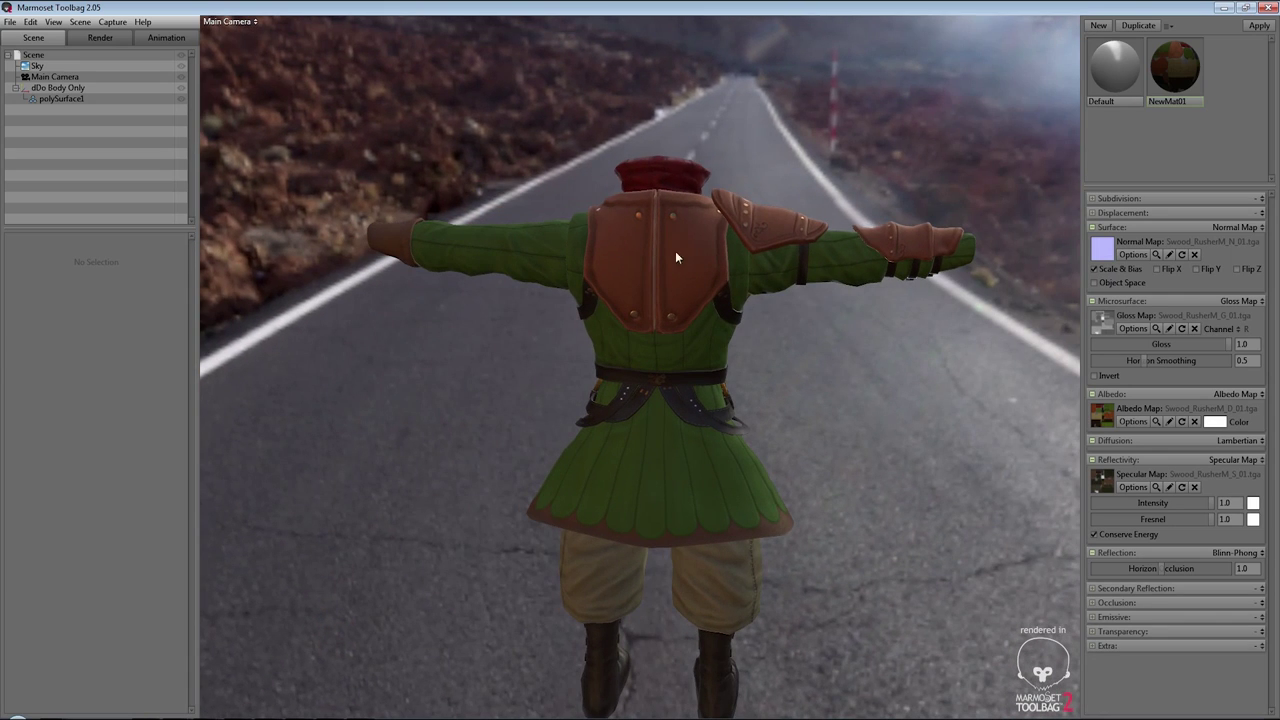
drag(816, 316, 594, 263)
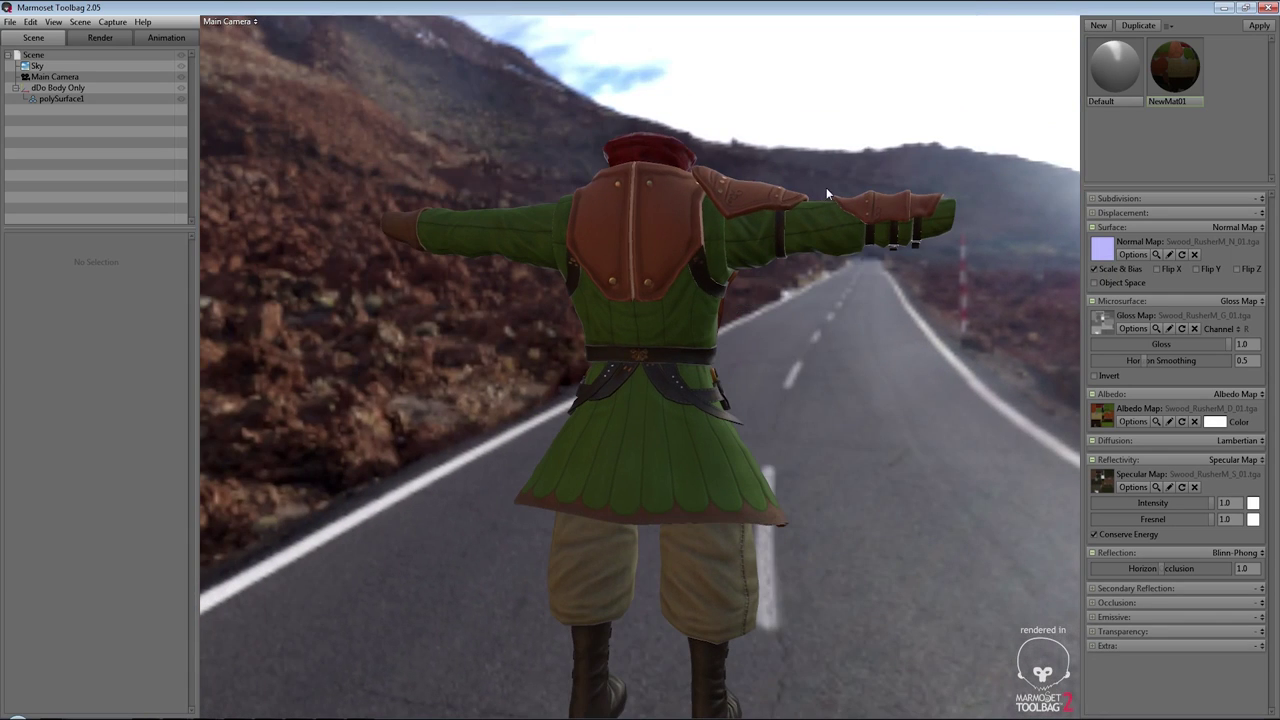
mouse_move(734, 229)
mouse_down()
mouse_move(763, 303)
mouse_move(510, 301)
mouse_move(587, 327)
mouse_move(517, 363)
mouse_move(626, 424)
mouse_move(642, 325)
mouse_up()
Close in on the chest armour, then pull back to view the torso from several angles
right_drag(642, 325, 662, 565)
mouse_move(710, 384)
middle_down()
mouse_move(732, 444)
mouse_move(711, 427)
middle_up()
mouse_move(667, 408)
mouse_down()
mouse_move(703, 371)
mouse_move(684, 342)
mouse_up()
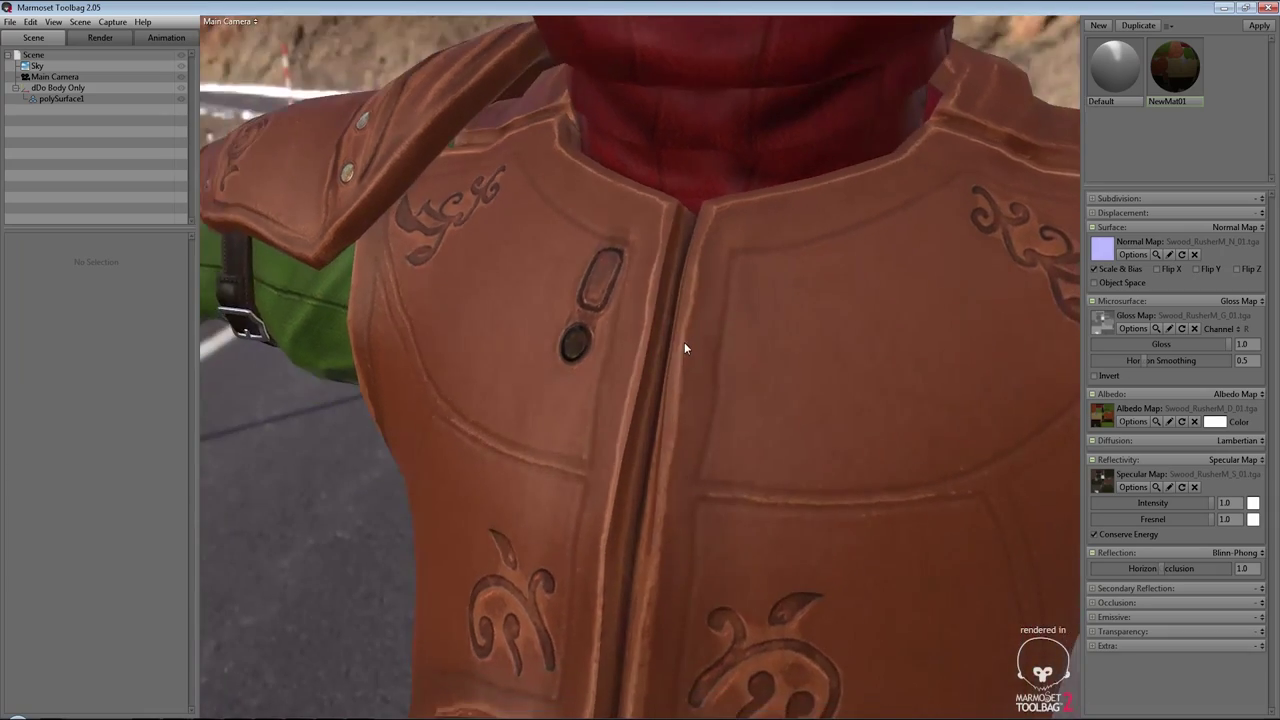
right_drag(685, 322, 676, 384)
mouse_move(676, 384)
mouse_down()
mouse_move(761, 358)
mouse_move(760, 318)
mouse_up()
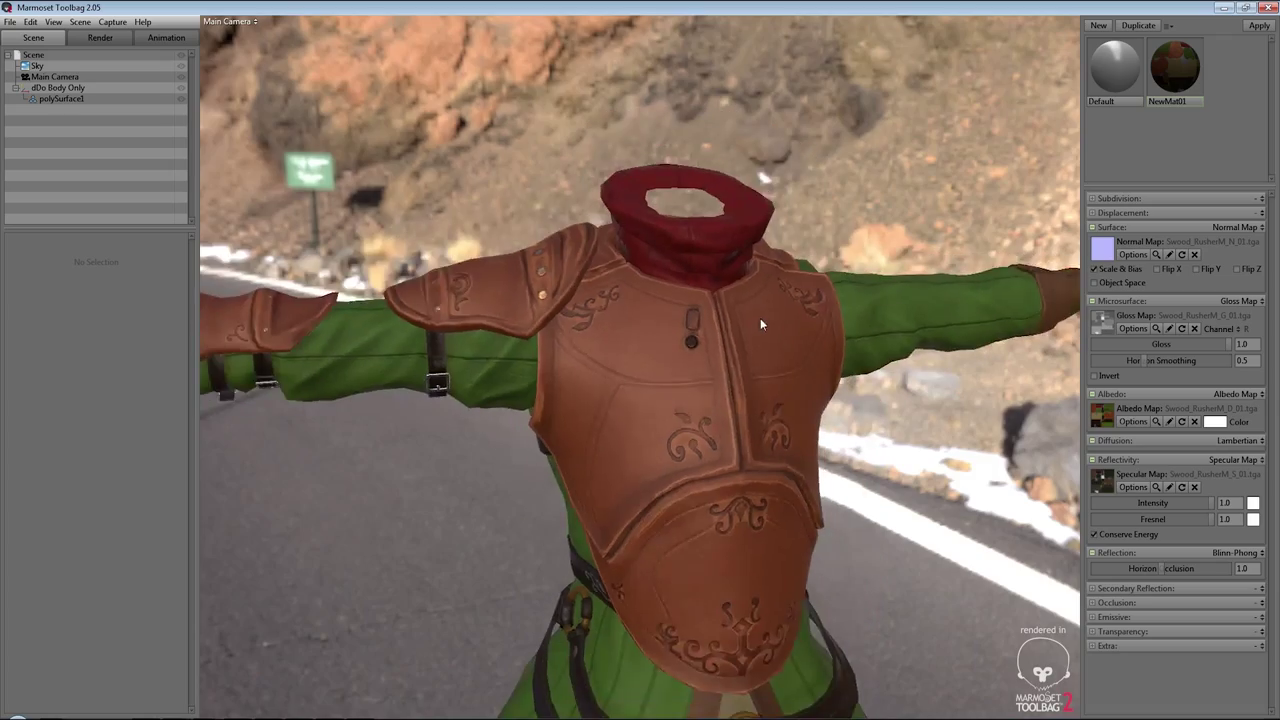
right_drag(760, 318, 722, 367)
mouse_move(722, 367)
mouse_down()
mouse_move(785, 377)
mouse_move(623, 346)
mouse_up()
mouse_move(623, 346)
right_down()
mouse_move(678, 357)
mouse_move(730, 393)
mouse_move(697, 317)
right_up()
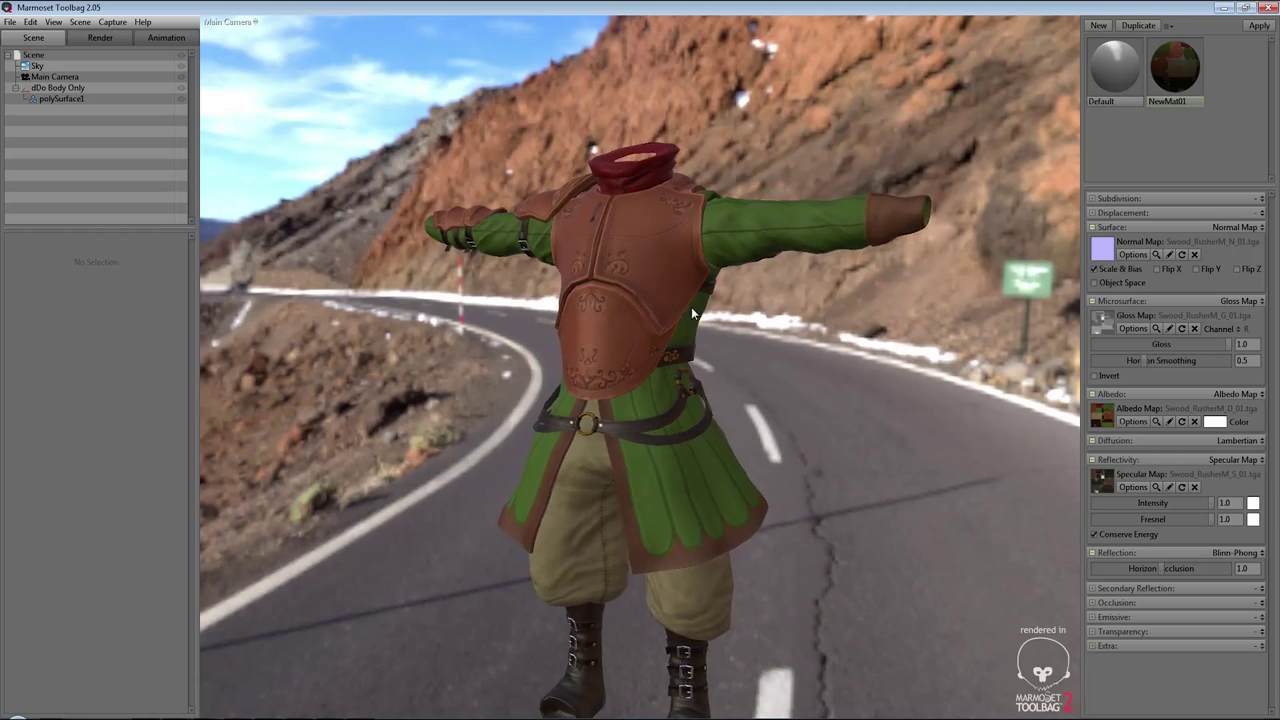
mouse_move(693, 314)
mouse_down()
mouse_move(602, 373)
mouse_move(464, 372)
mouse_move(624, 361)
mouse_move(781, 388)
mouse_move(870, 386)
mouse_move(722, 371)
mouse_move(435, 125)
mouse_up()
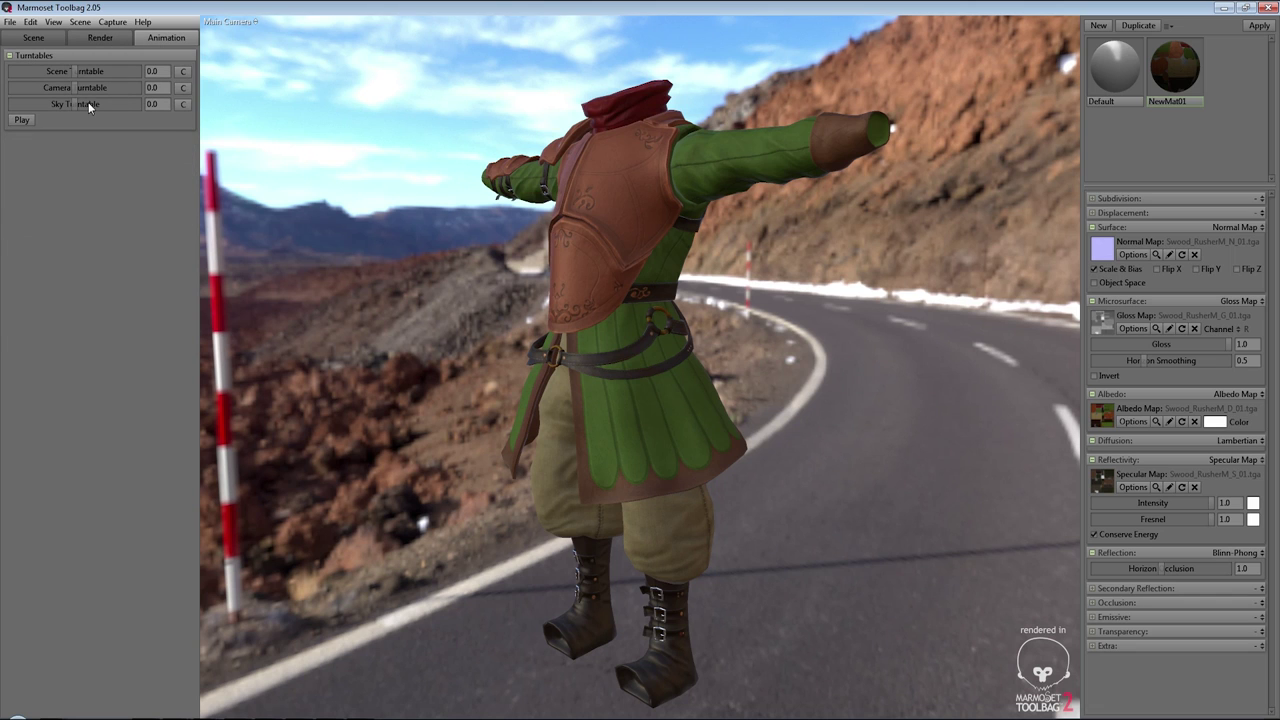
Play the sky turntable and set the sky rotation speed to about 4.35
click(22, 120)
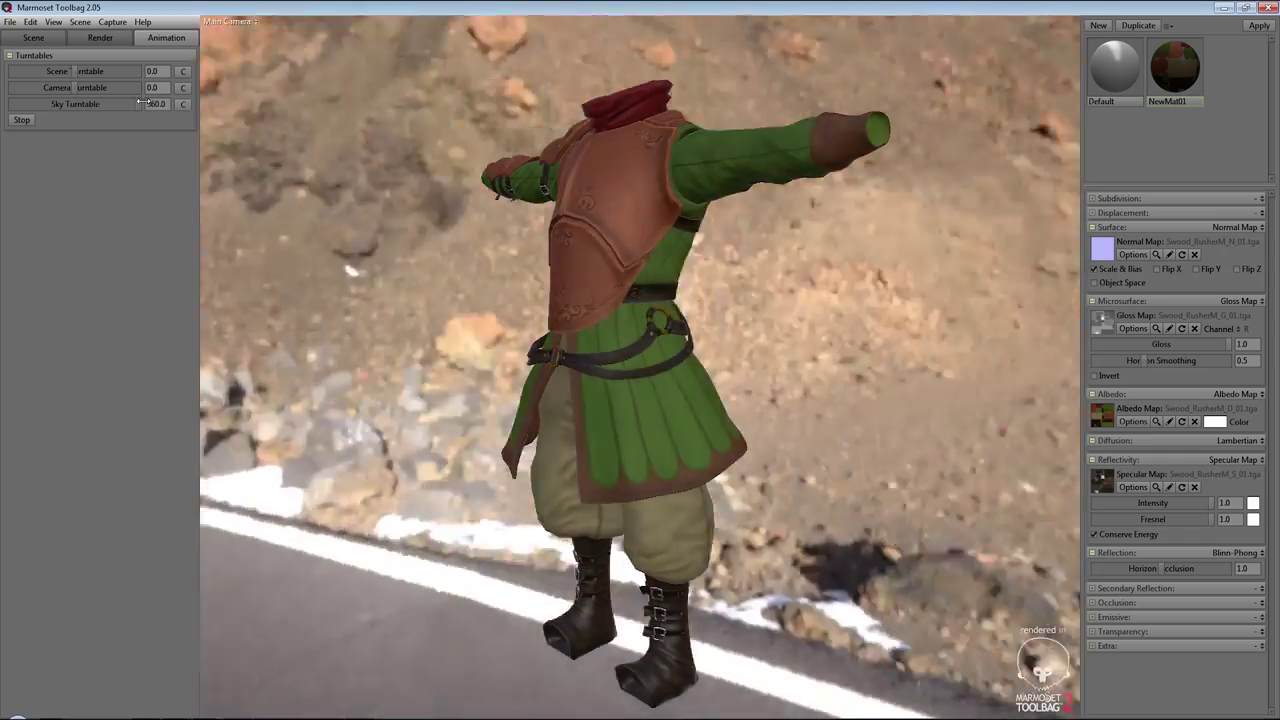
drag(143, 103, 95, 100)
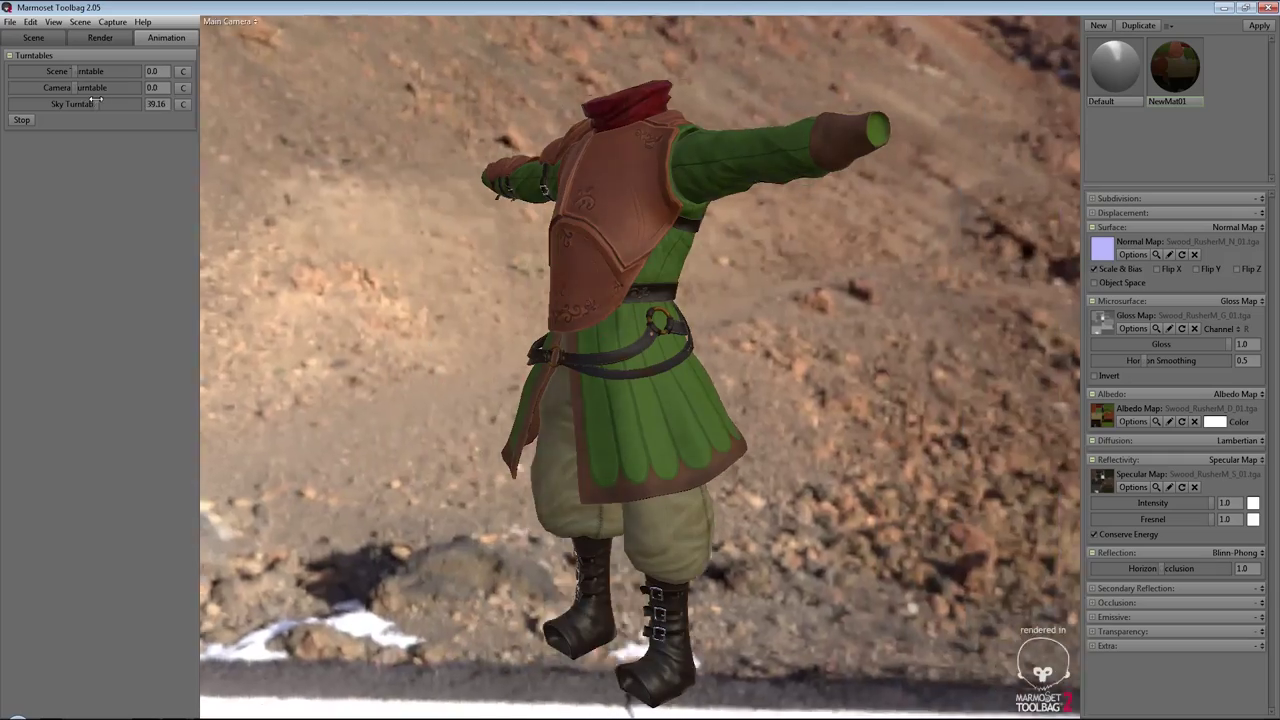
drag(560, 320, 650, 311)
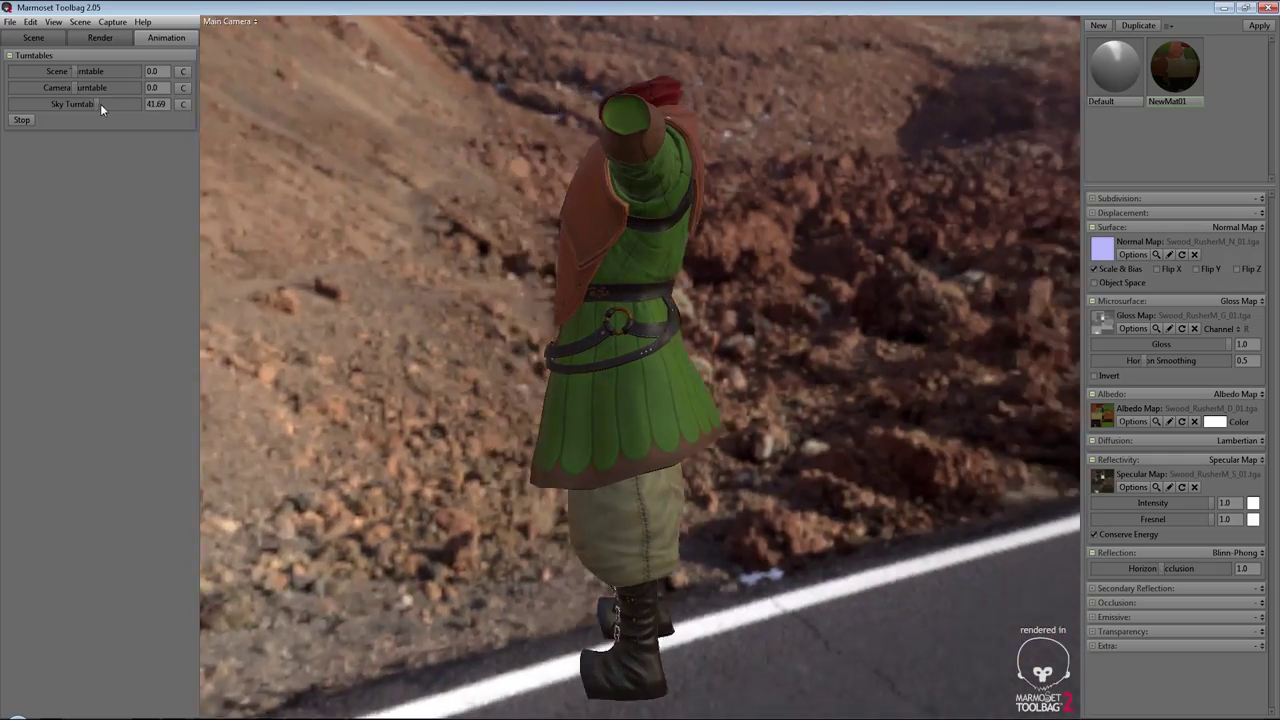
drag(100, 103, 88, 103)
Orbit behind the character and close in on the torso and belt
mouse_move(580, 300)
mouse_down()
mouse_move(699, 258)
mouse_move(812, 246)
mouse_move(606, 220)
mouse_move(555, 270)
mouse_up()
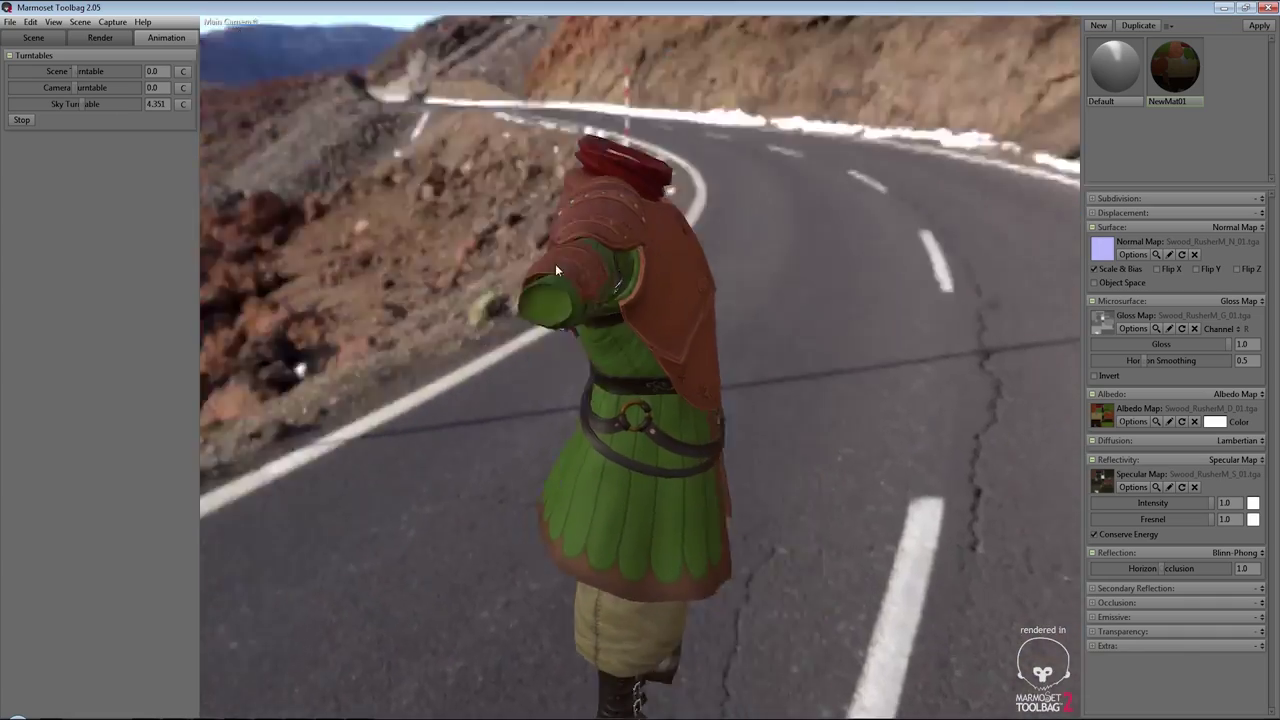
right_drag(569, 270, 588, 345)
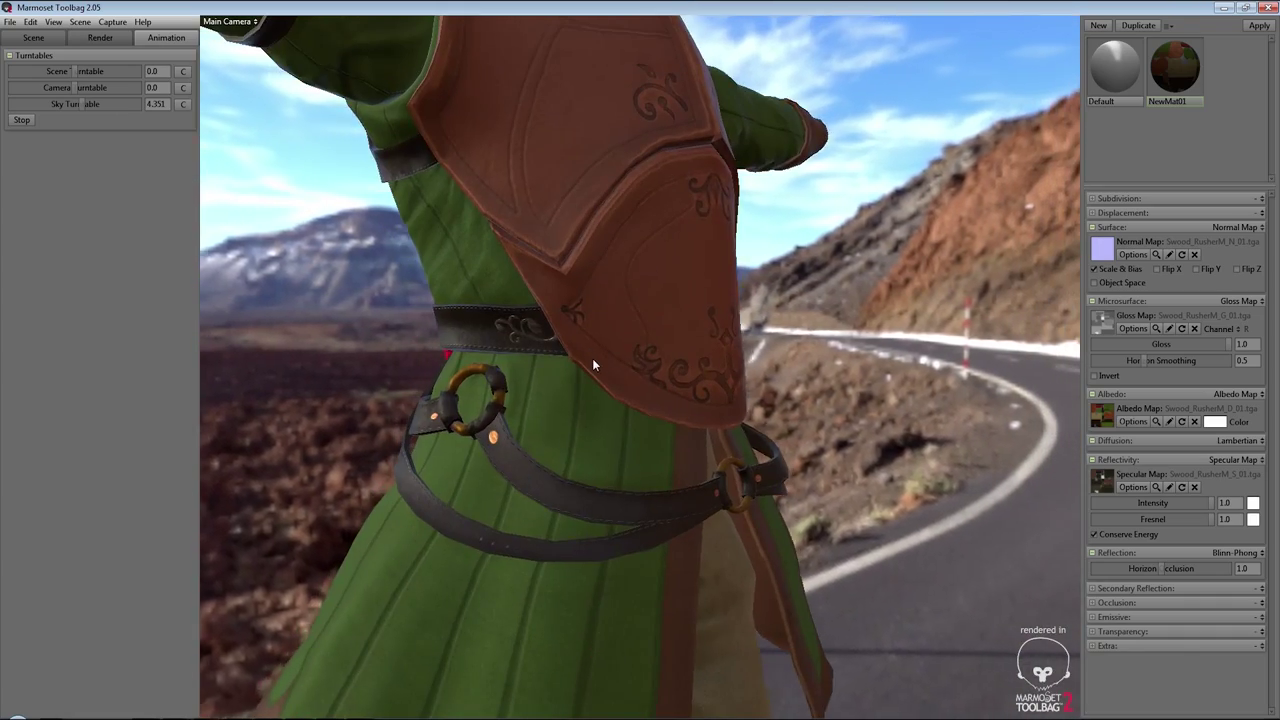
drag(592, 362, 659, 287)
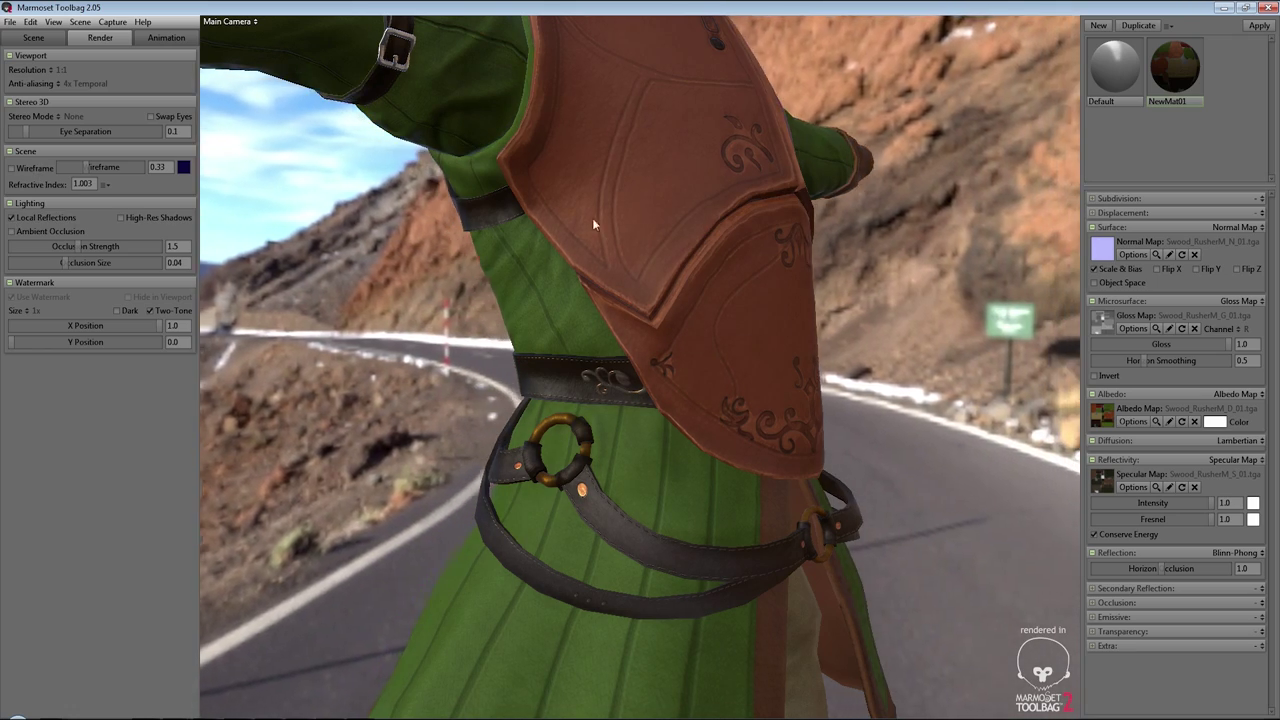
Widen the ambient occlusion radius while inspecting the torso and shoulder armour
mouse_move(592, 218)
mouse_down()
mouse_move(646, 242)
mouse_move(608, 349)
mouse_move(612, 309)
mouse_up()
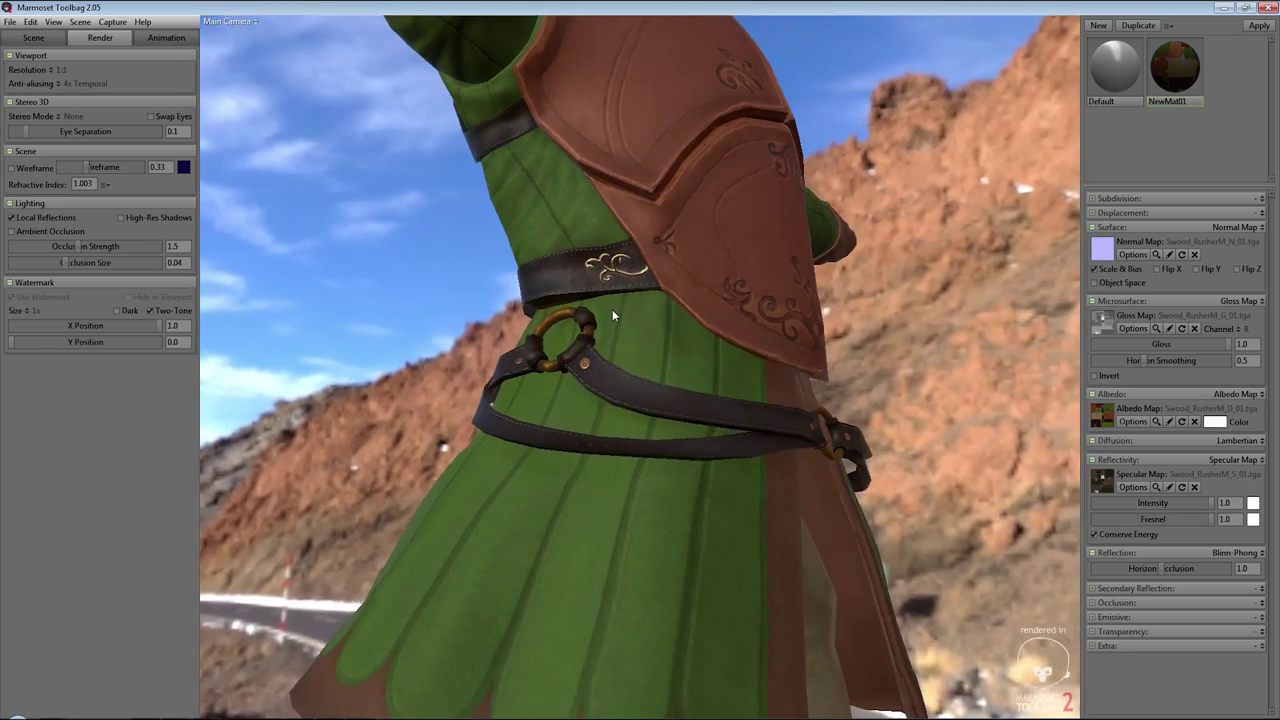
scroll(612, 309, up, 3)
scroll(624, 356, up, 3)
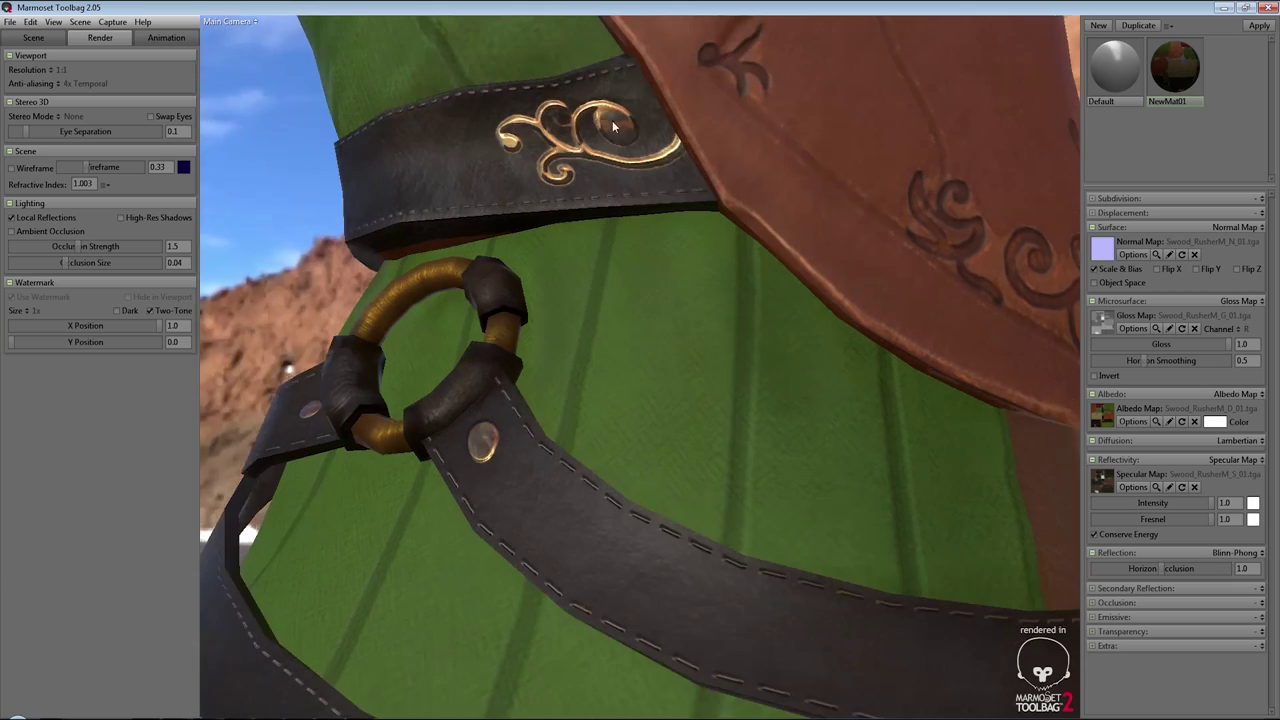
mouse_move(483, 390)
right_down()
mouse_move(521, 354)
mouse_move(520, 310)
mouse_move(591, 211)
mouse_move(596, 237)
right_up()
mouse_move(596, 237)
mouse_down()
mouse_move(543, 291)
mouse_move(544, 323)
mouse_move(643, 411)
mouse_move(515, 316)
mouse_up()
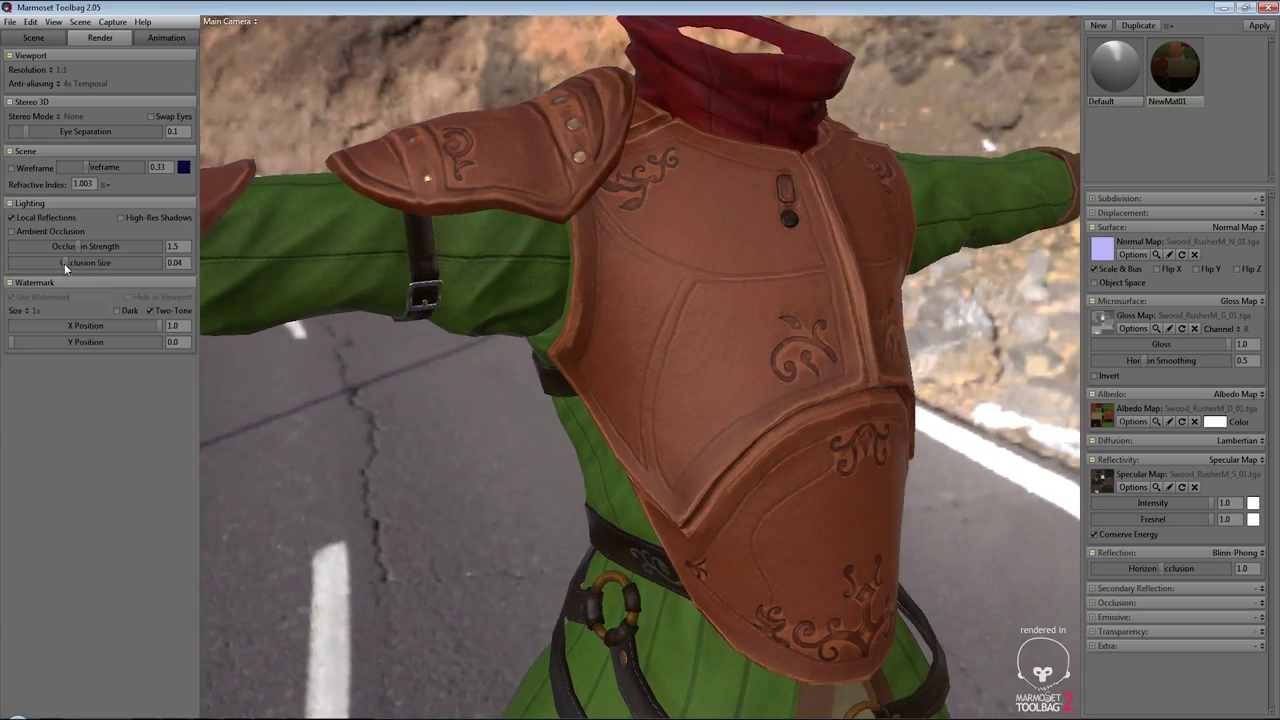
drag(64, 263, 90, 263)
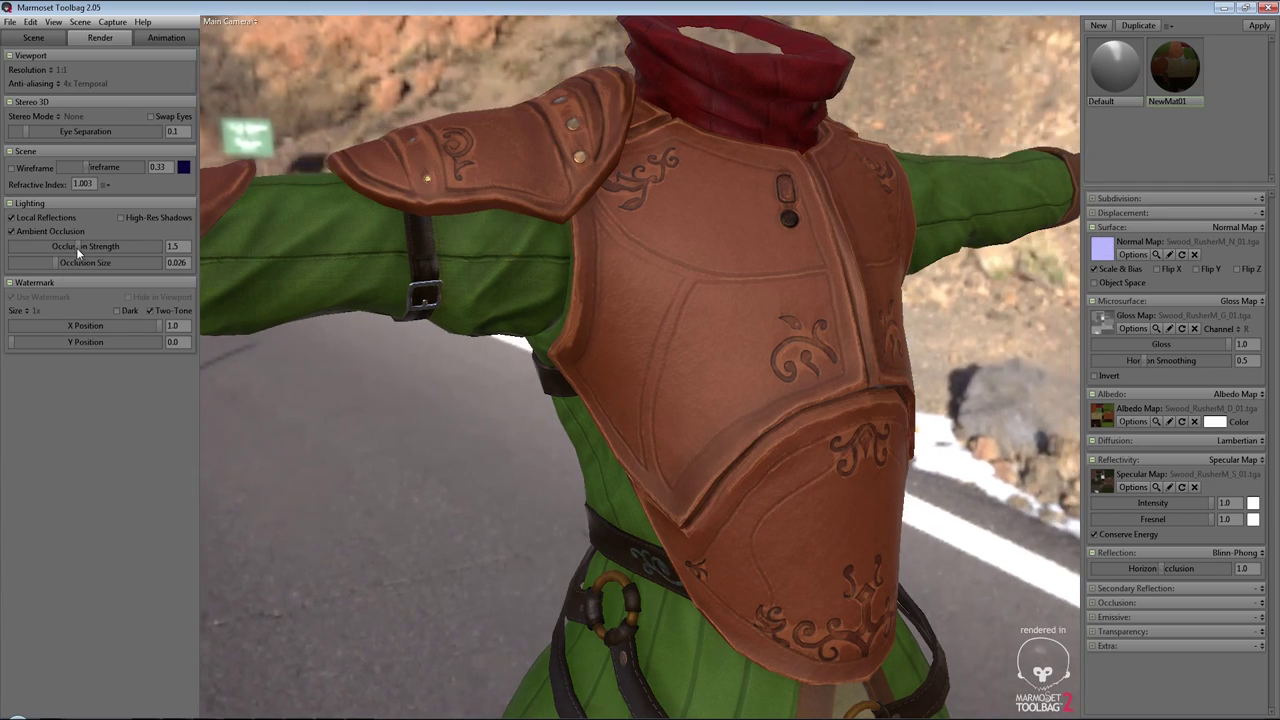
Set ambient occlusion size to 0.023 and lower its strength from 16.0 to 3.927
mouse_move(228, 255)
mouse_down()
mouse_move(596, 236)
mouse_move(617, 214)
mouse_up()
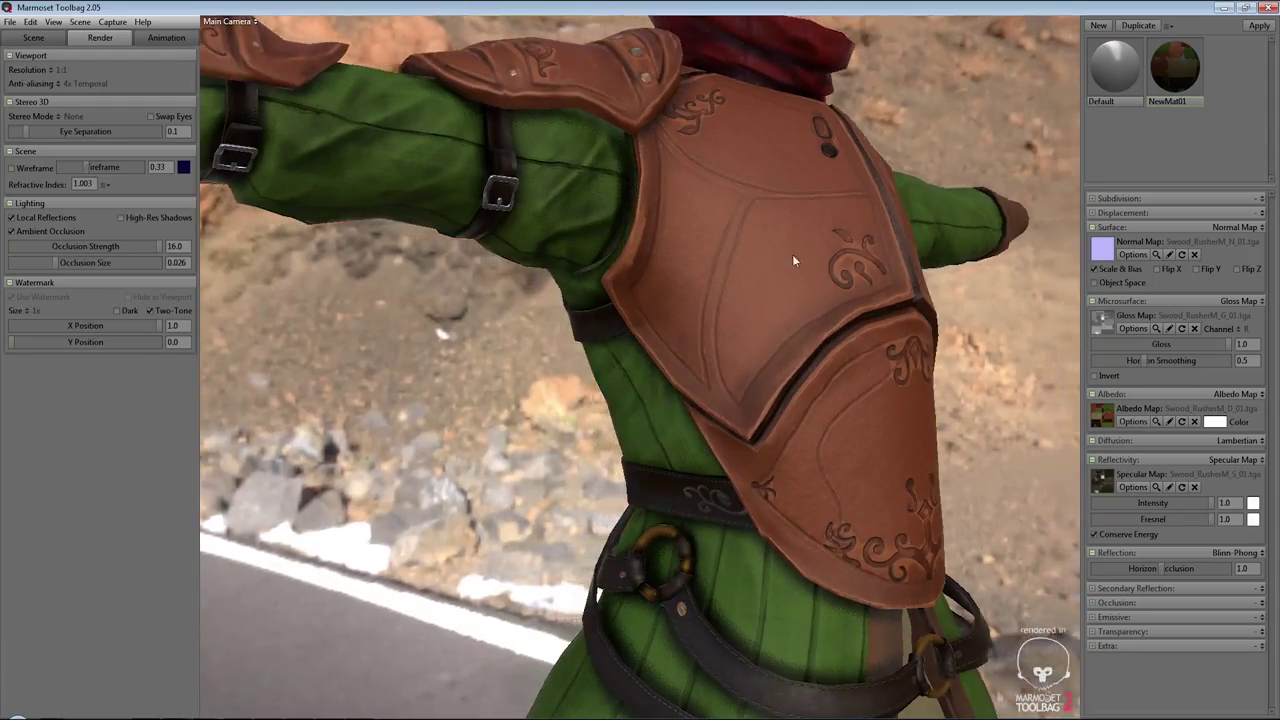
mouse_move(792, 261)
mouse_down()
mouse_move(676, 321)
mouse_move(664, 304)
mouse_move(675, 303)
mouse_up()
scroll(757, 322, down, 5)
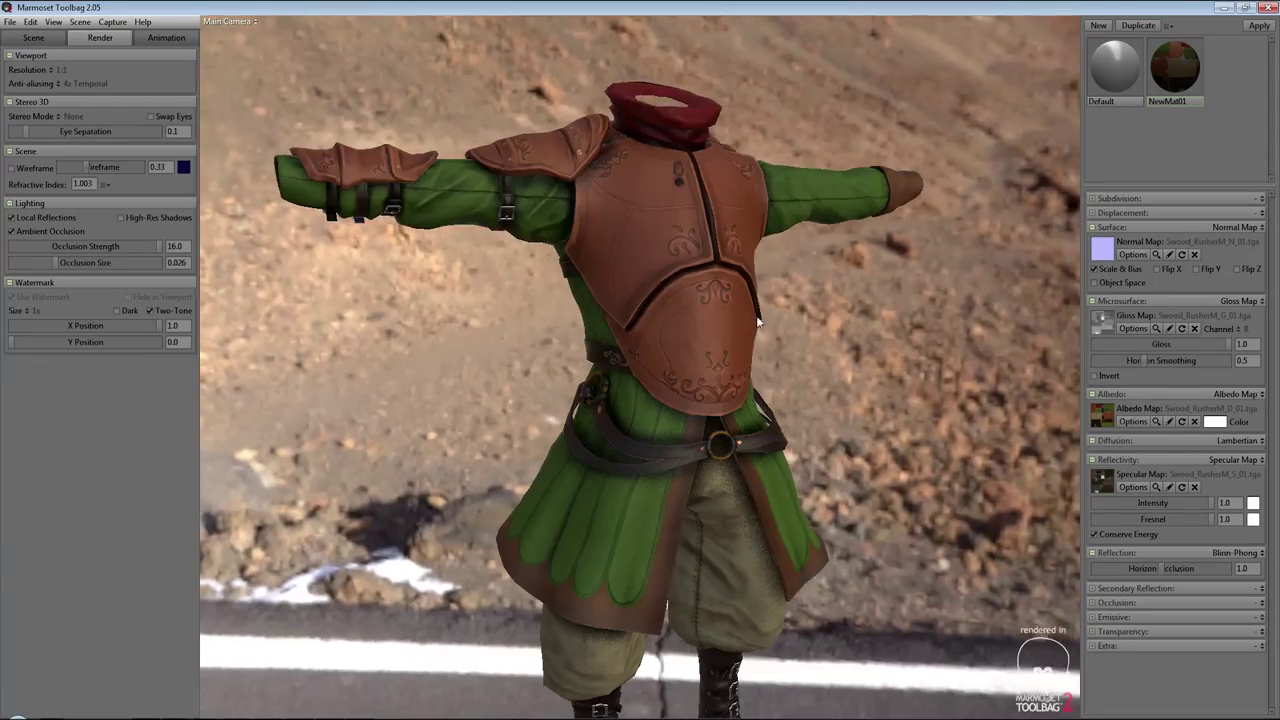
mouse_move(738, 328)
mouse_down()
mouse_move(585, 315)
mouse_move(654, 378)
mouse_move(635, 253)
mouse_up()
scroll(650, 300, up, 5)
mouse_move(677, 344)
mouse_down()
mouse_move(635, 235)
mouse_move(652, 272)
mouse_move(649, 253)
mouse_move(602, 317)
mouse_move(617, 295)
mouse_move(629, 324)
mouse_move(696, 315)
mouse_move(616, 347)
mouse_up()
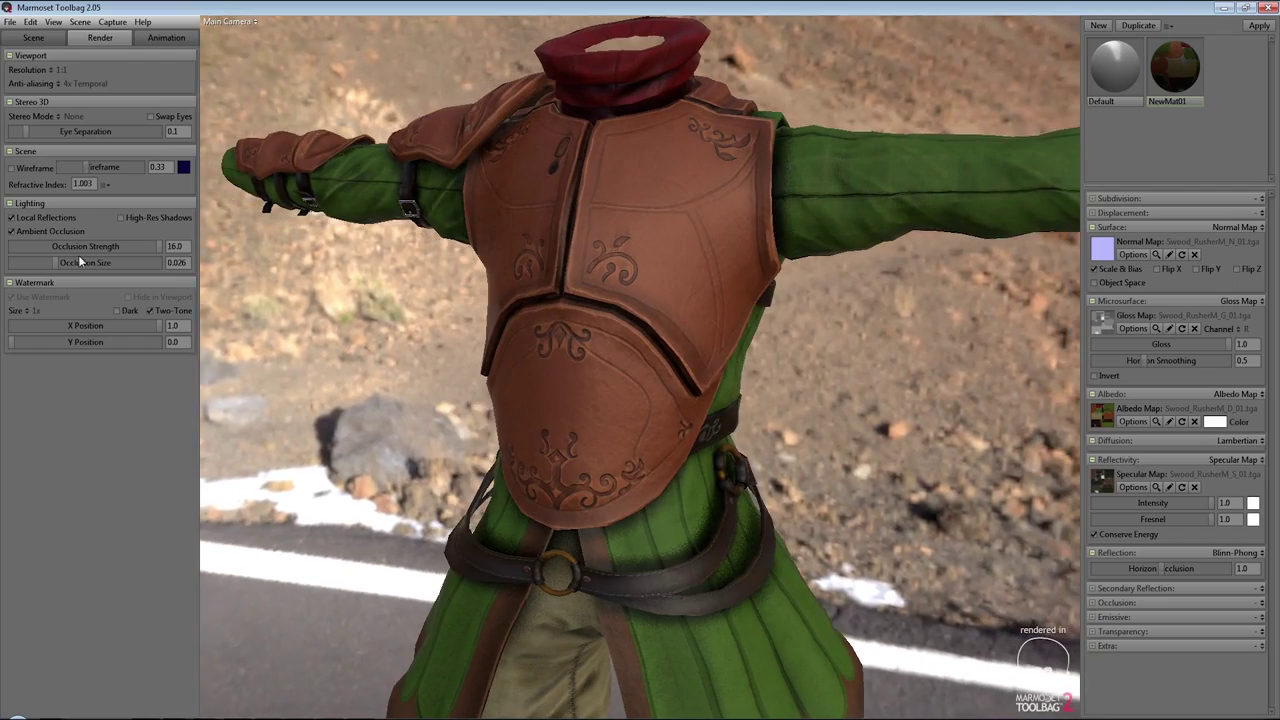
drag(56, 263, 70, 262)
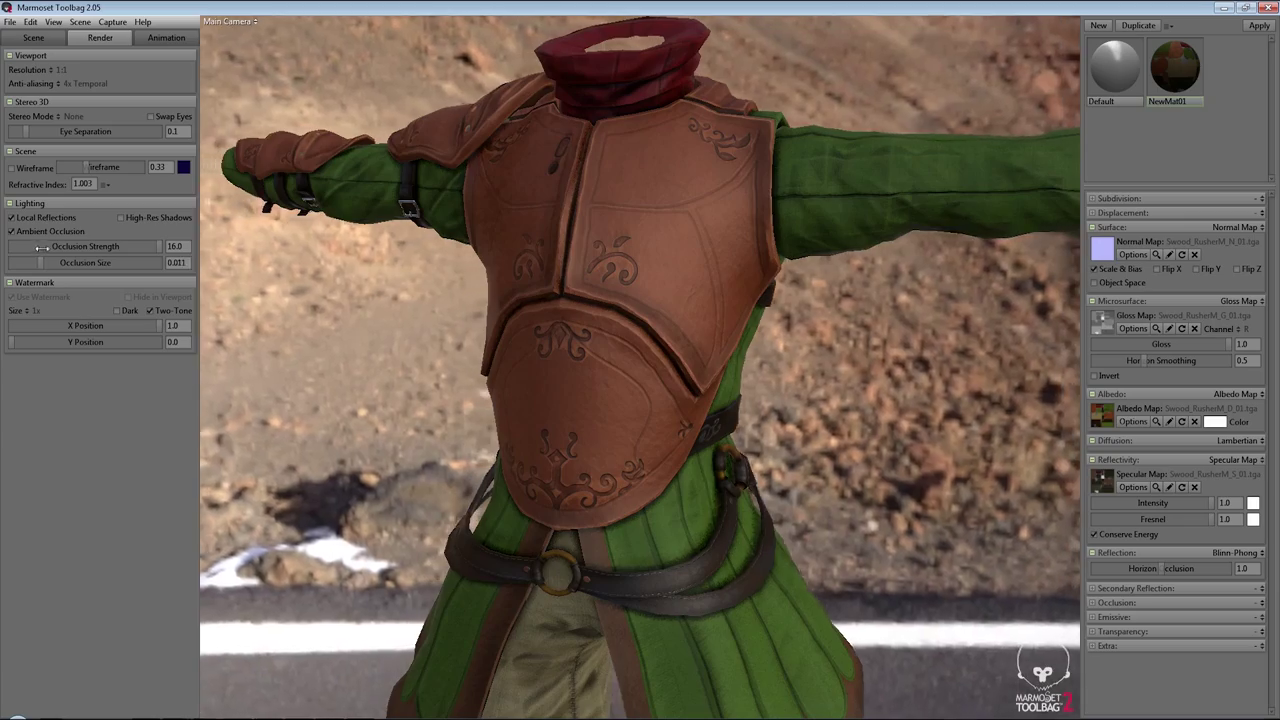
mouse_move(700, 330)
mouse_down()
mouse_move(729, 340)
mouse_move(635, 330)
mouse_move(637, 287)
mouse_move(654, 345)
mouse_move(614, 345)
mouse_up()
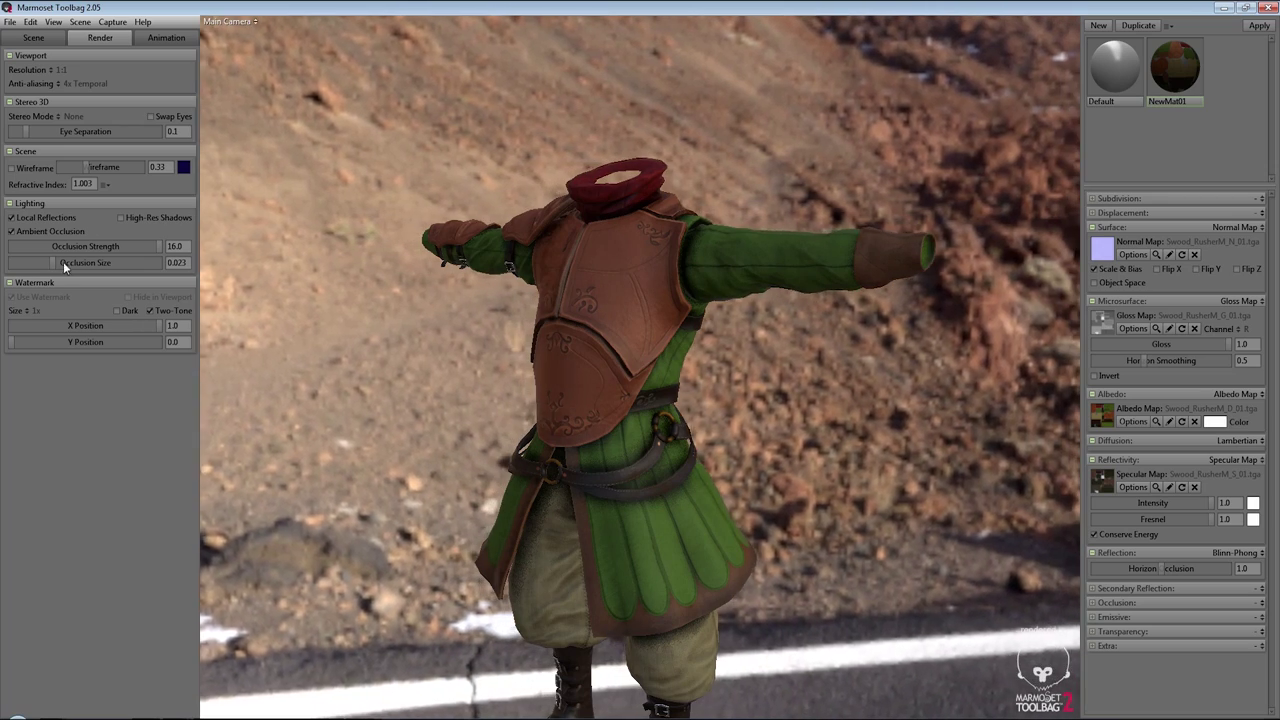
drag(158, 245, 100, 245)
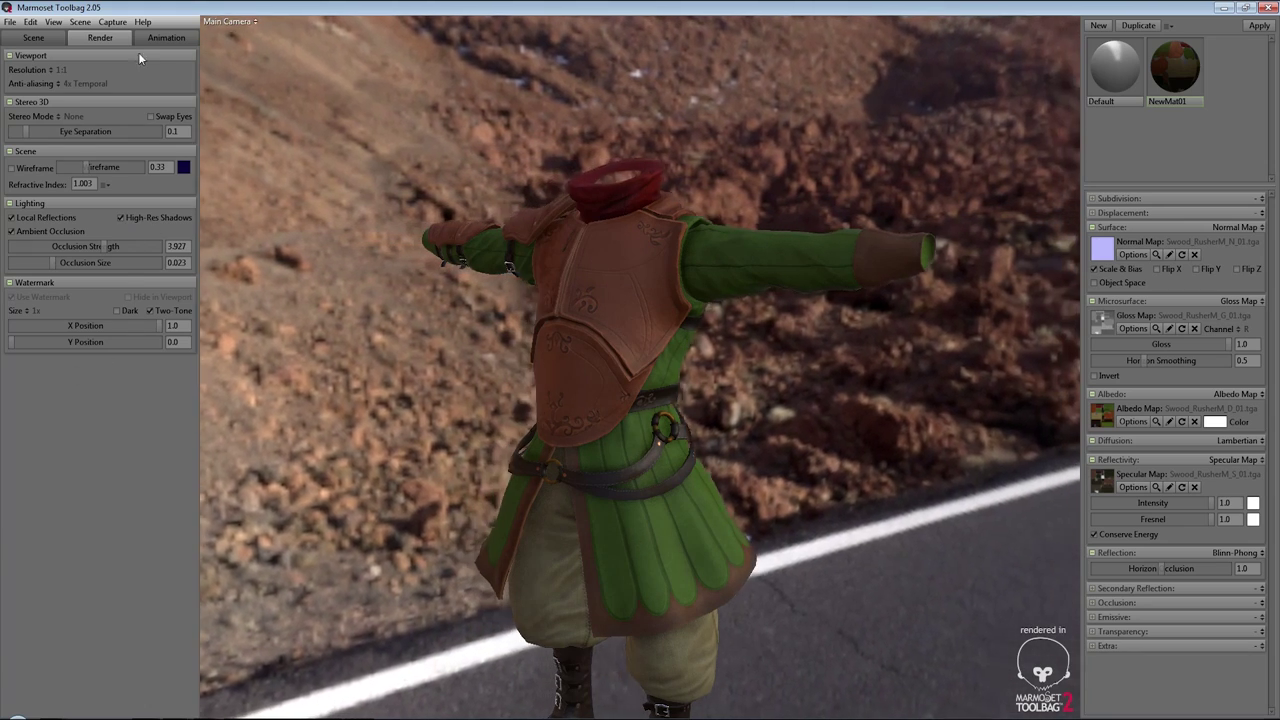
Check the scene outliner and Refractive Index presets, keeping the index at 1.003
click(31, 38)
click(100, 38)
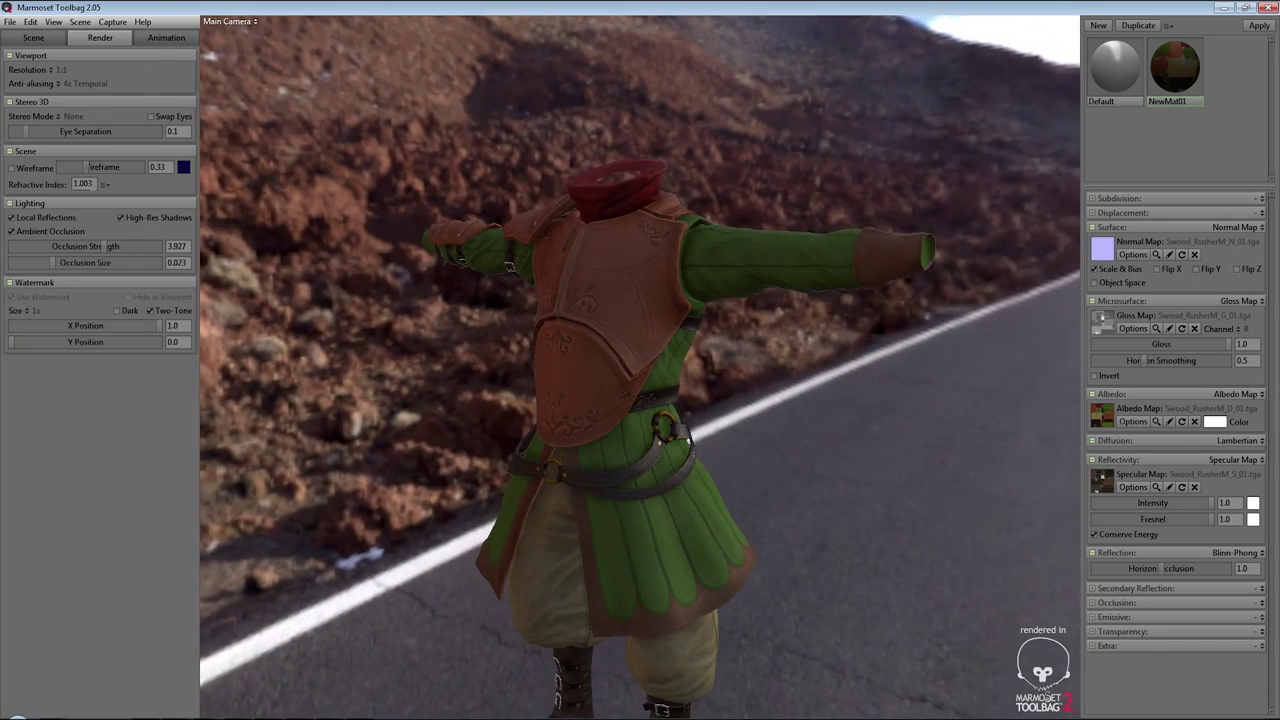
click(104, 184)
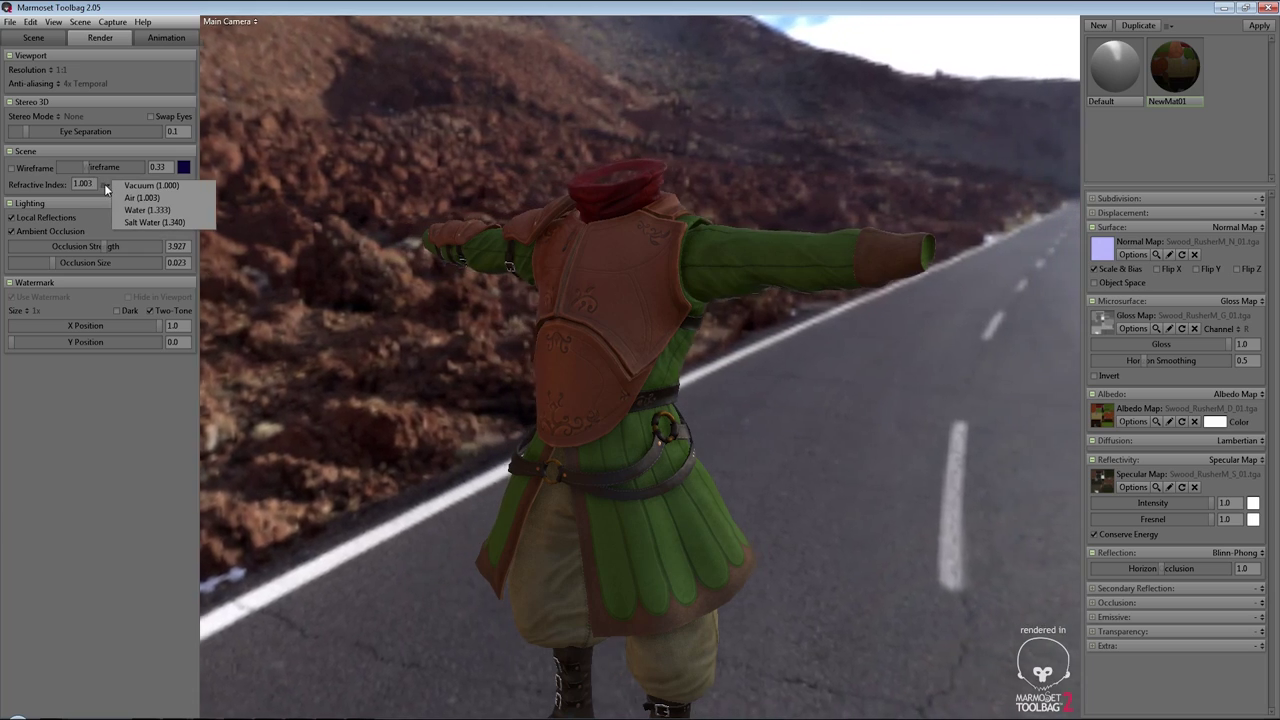
click(103, 184)
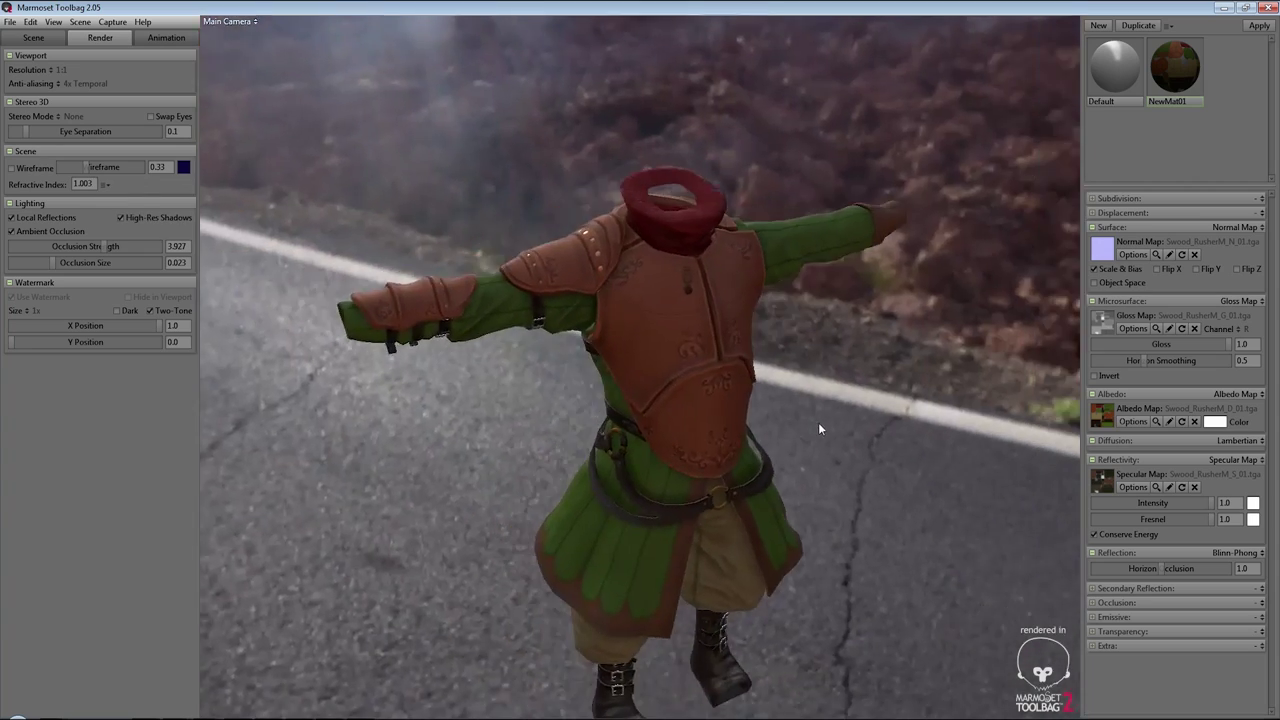
mouse_move(818, 422)
mouse_down()
mouse_move(878, 391)
mouse_move(380, 330)
mouse_move(564, 345)
mouse_move(534, 366)
mouse_move(798, 479)
mouse_up()
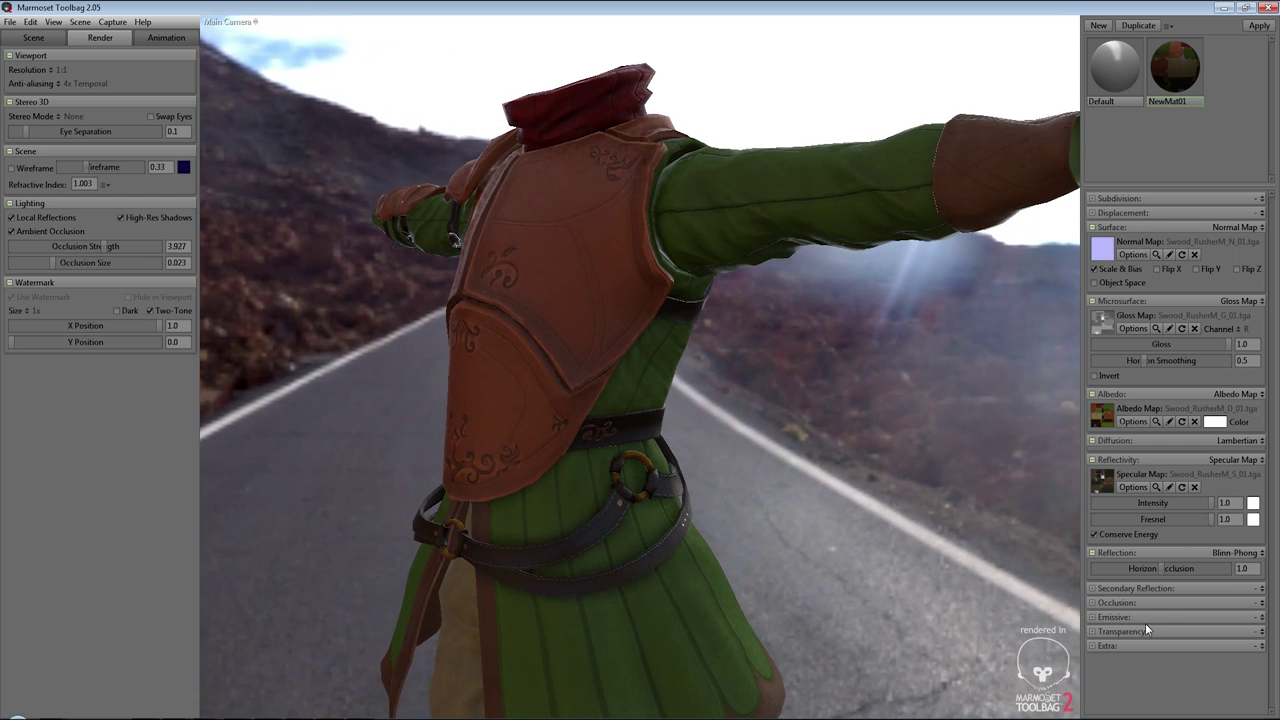
click(1255, 633)
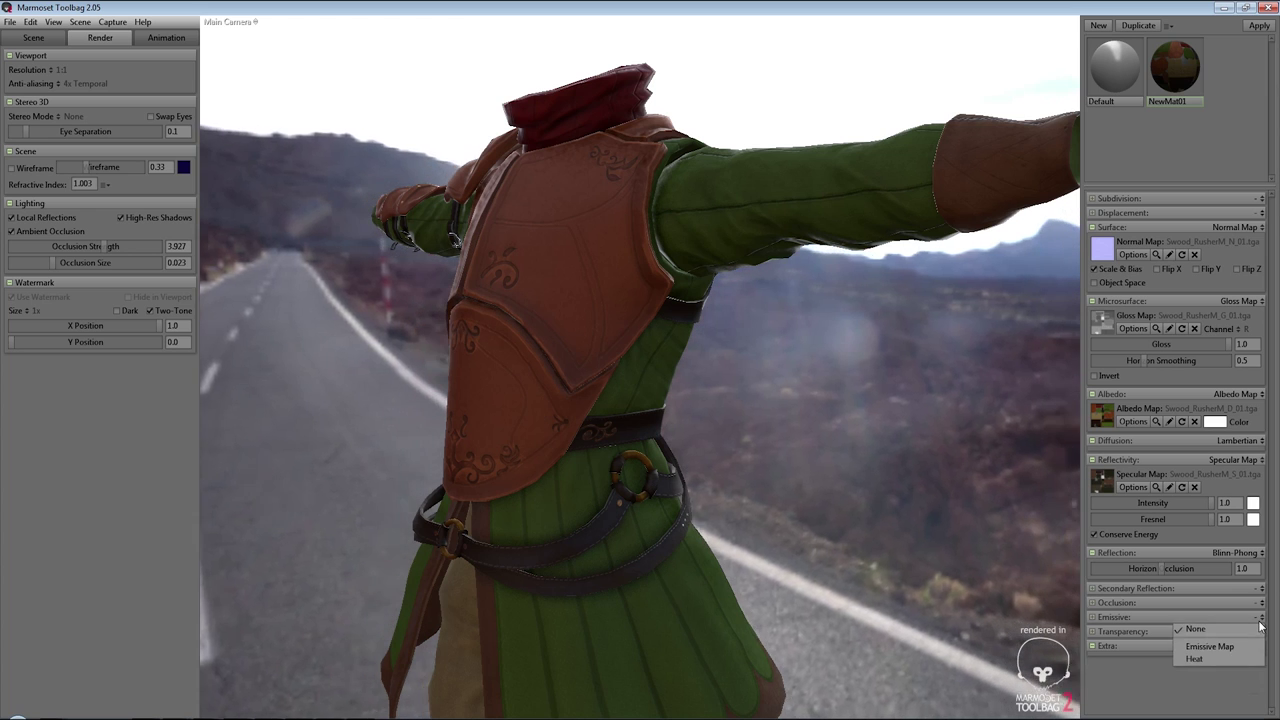
click(1261, 603)
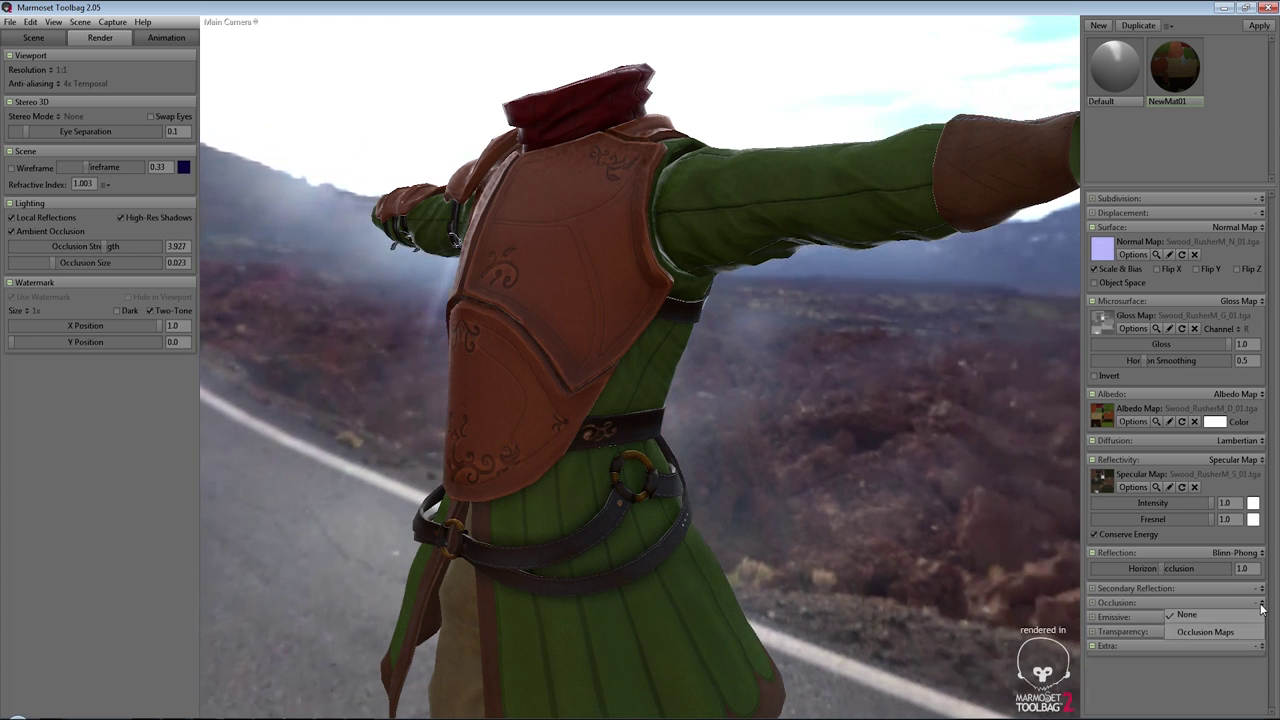
click(1261, 590)
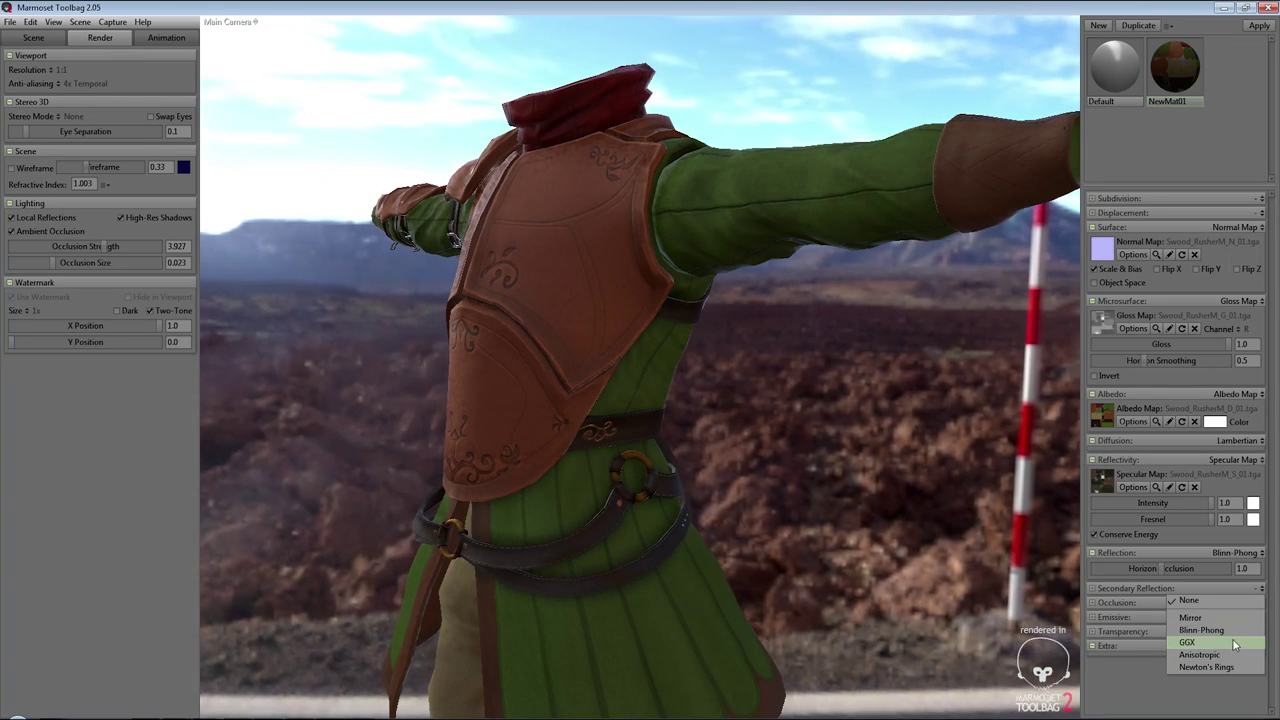
click(1258, 553)
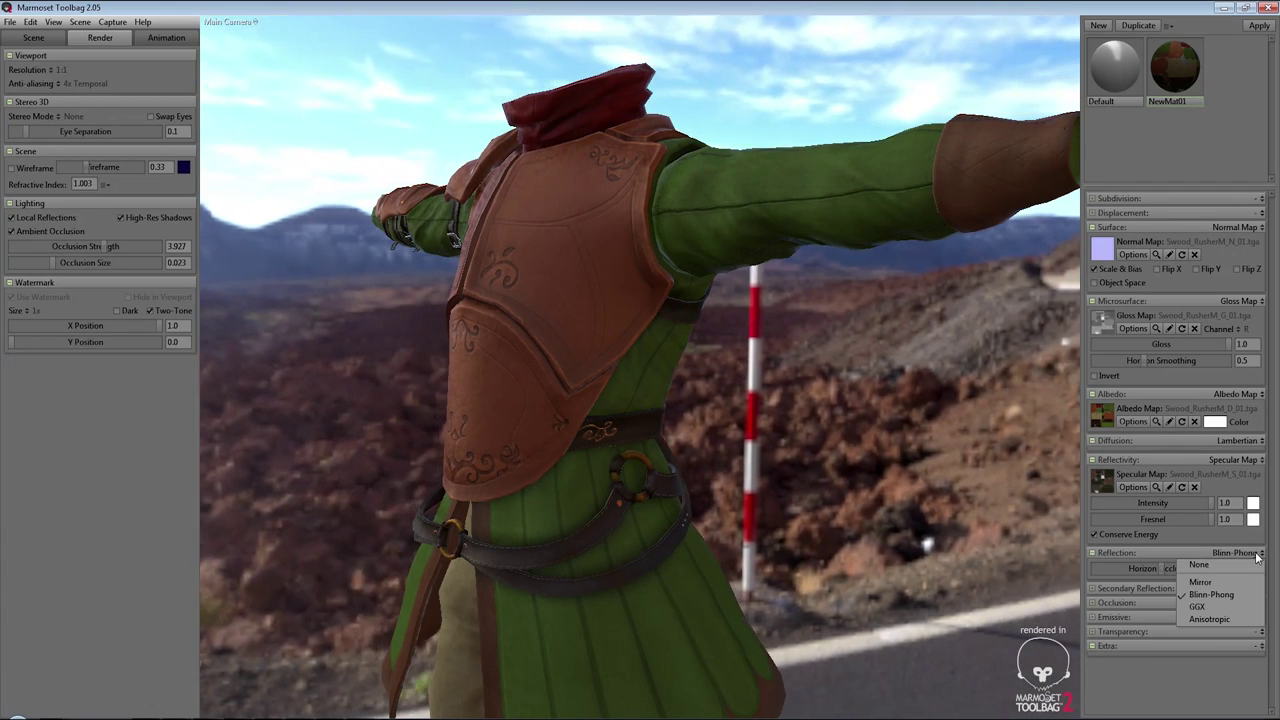
click(1223, 580)
mouse_move(486, 343)
mouse_down()
mouse_move(695, 343)
mouse_move(584, 337)
mouse_move(1085, 483)
mouse_up()
click(1245, 552)
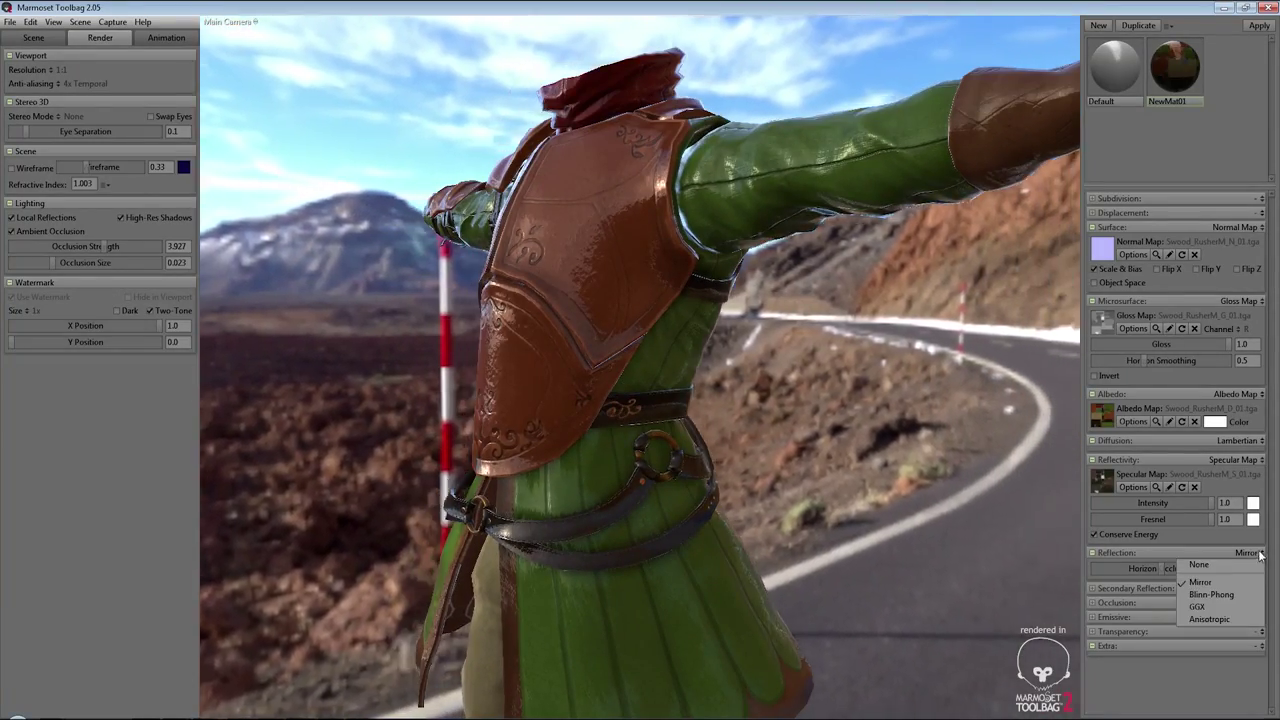
click(1228, 606)
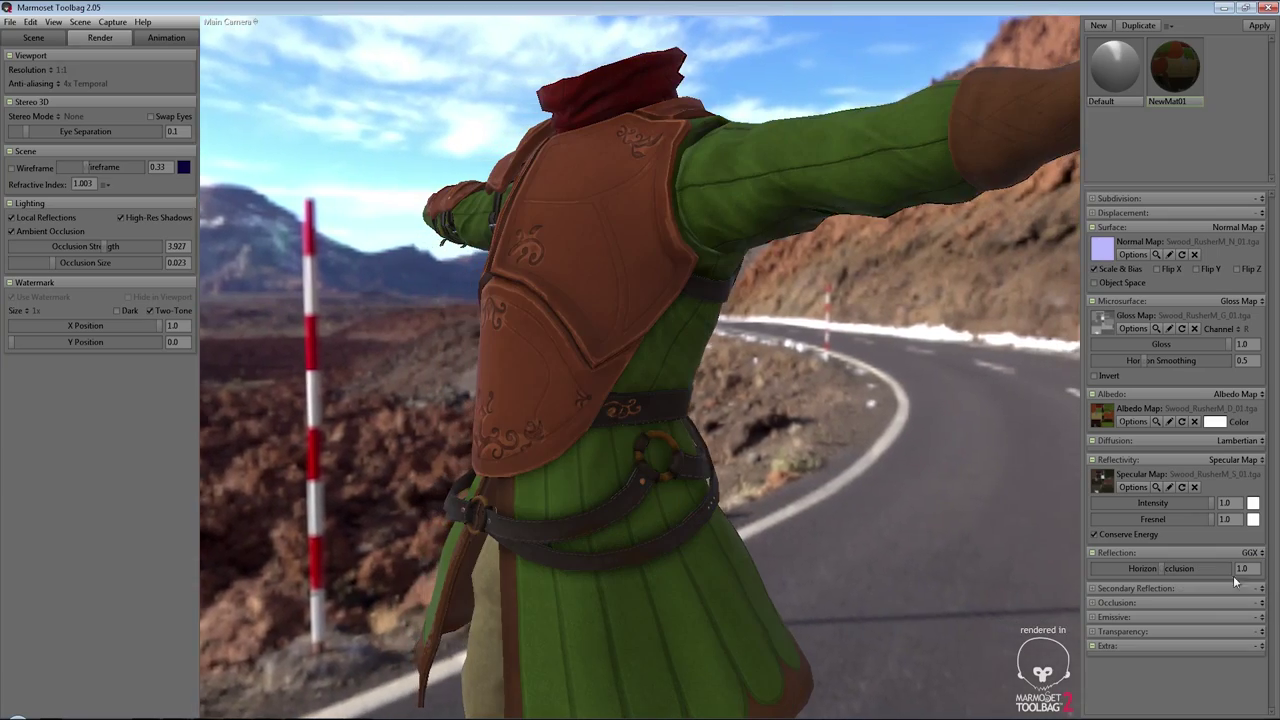
mouse_move(906, 478)
mouse_down()
mouse_move(726, 443)
mouse_move(740, 434)
mouse_move(688, 388)
mouse_move(688, 372)
mouse_move(650, 381)
mouse_up()
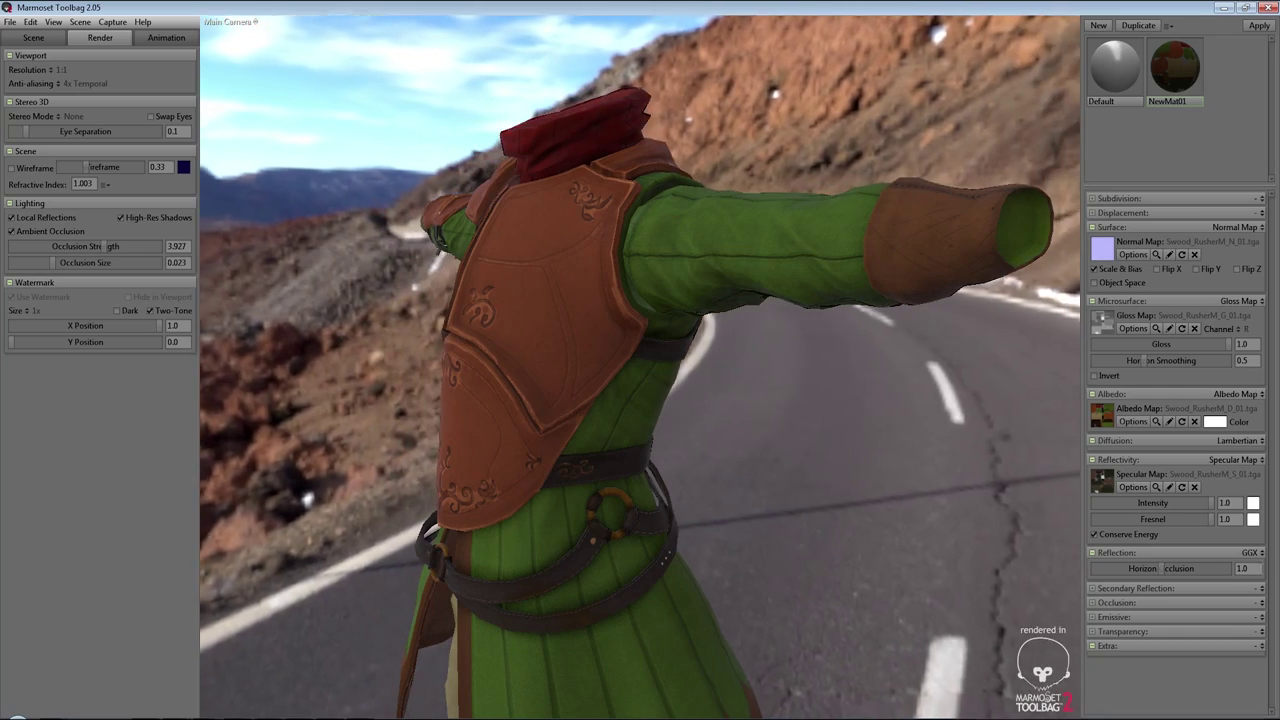
click(1258, 552)
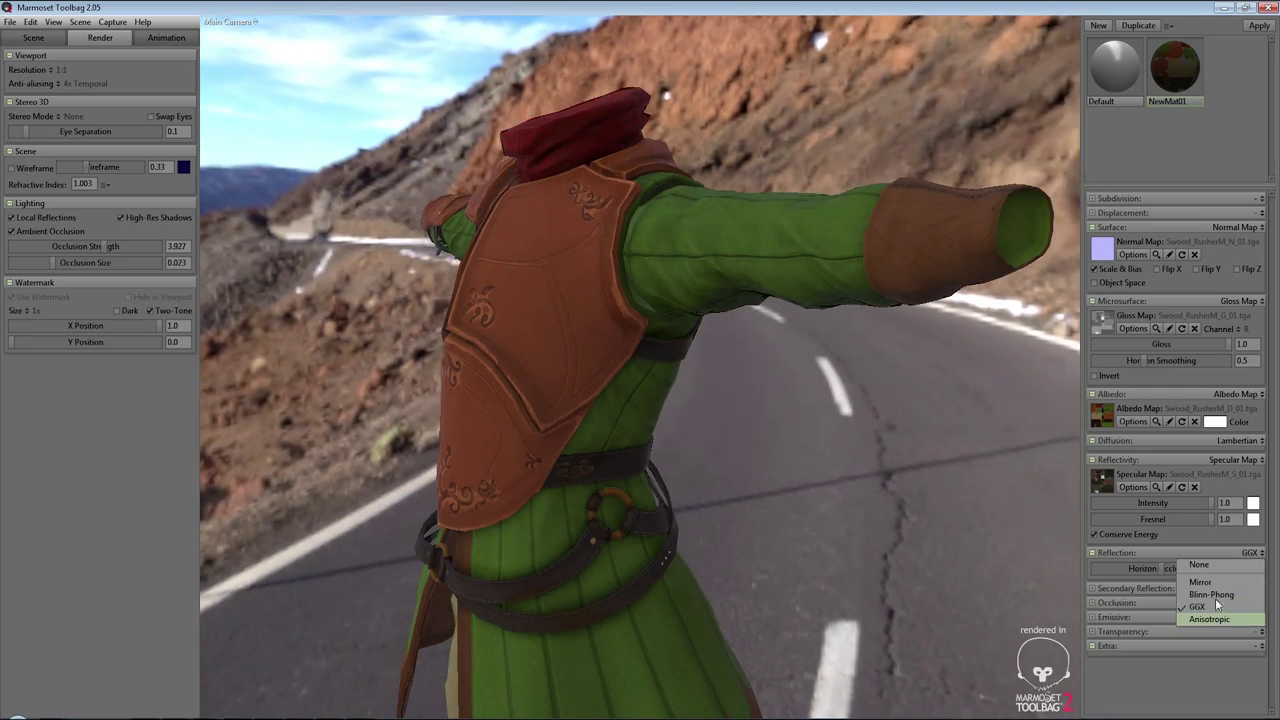
click(1217, 618)
mouse_move(598, 341)
mouse_down()
mouse_move(679, 379)
mouse_move(571, 374)
mouse_up()
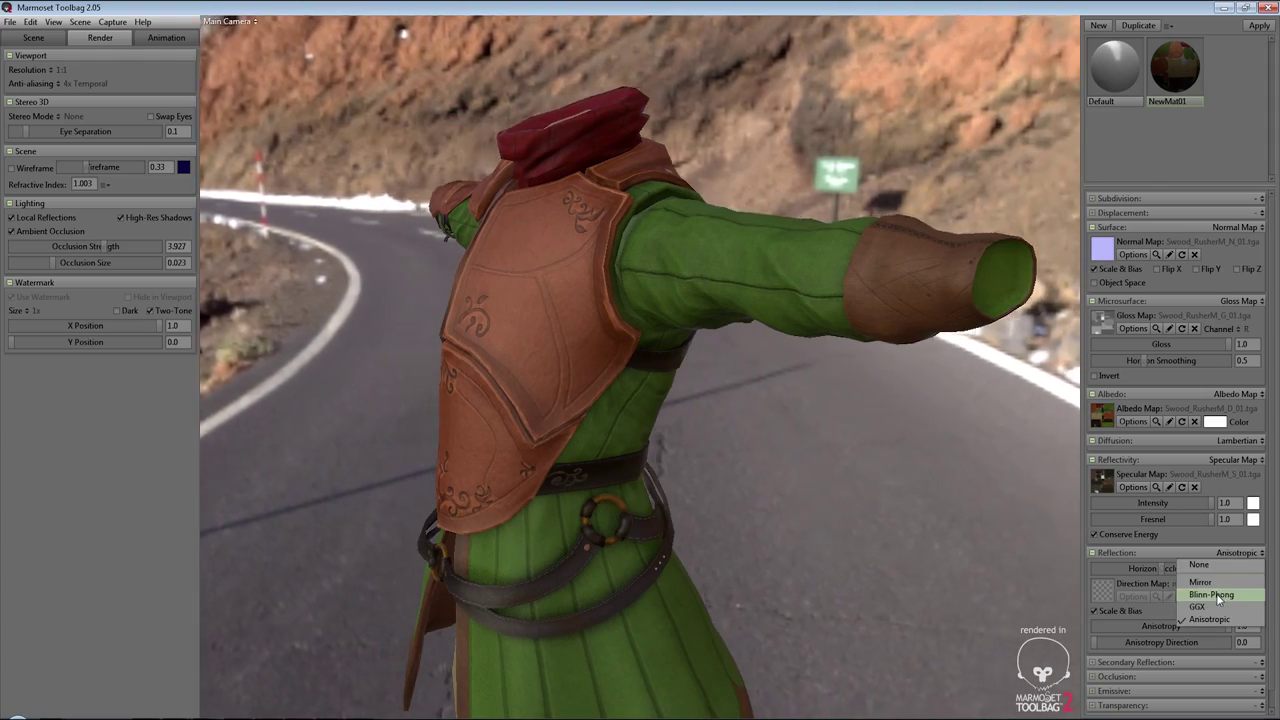
click(1211, 595)
mouse_move(760, 330)
mouse_down()
mouse_move(590, 316)
mouse_move(694, 331)
mouse_move(527, 329)
mouse_up()
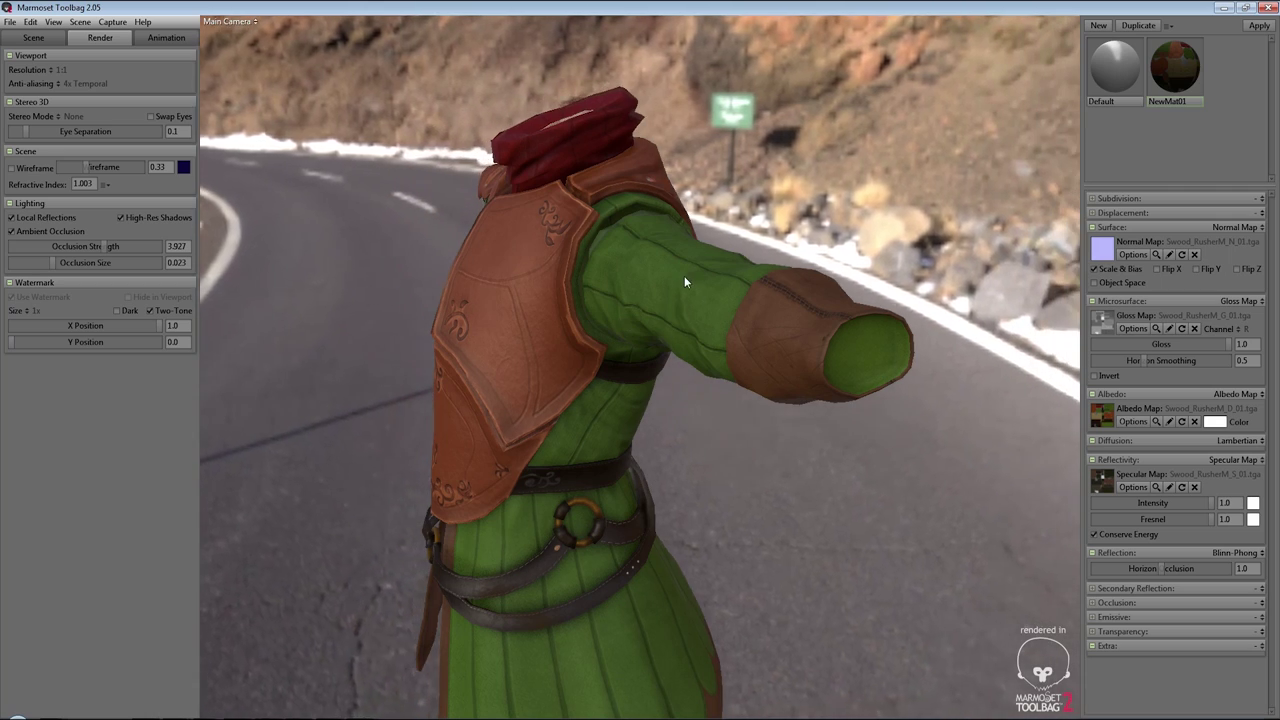
Orbit from the character's back to the front, ending close on the torso
mouse_move(684, 275)
mouse_down()
mouse_move(572, 301)
mouse_move(422, 301)
mouse_move(318, 277)
mouse_up()
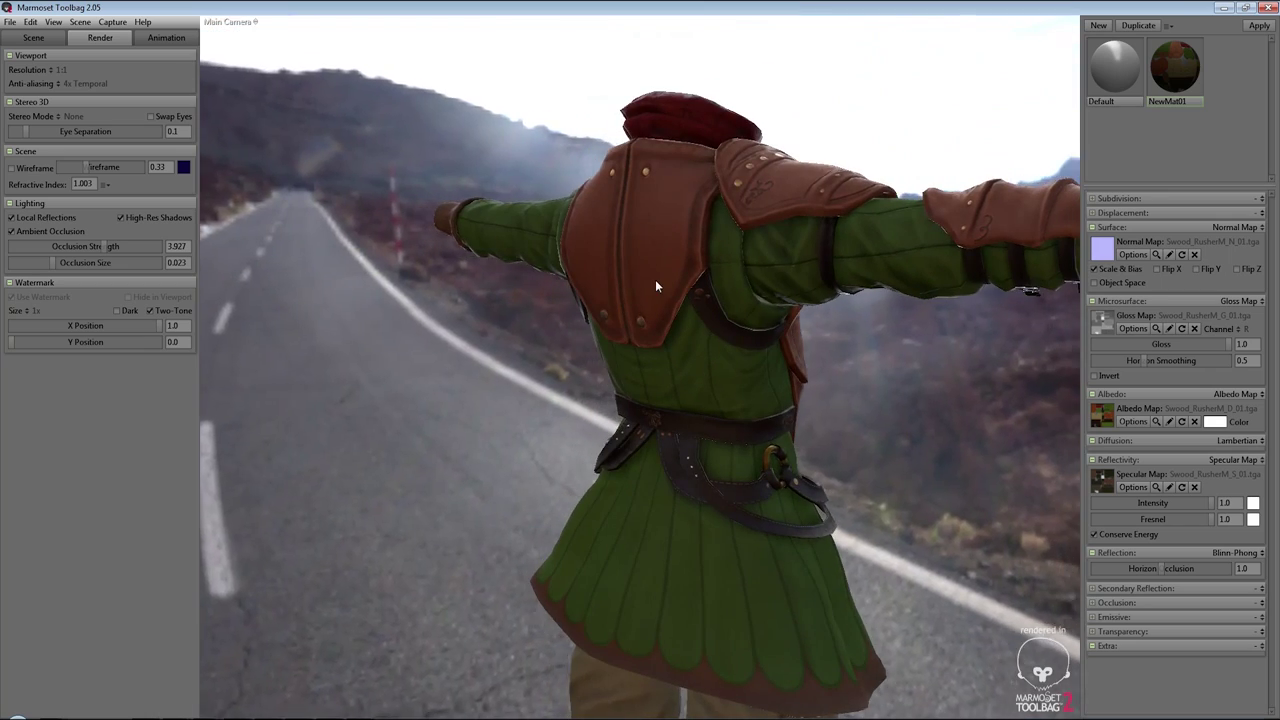
mouse_move(655, 279)
mouse_down()
mouse_move(616, 302)
mouse_move(631, 339)
mouse_move(626, 403)
mouse_move(572, 339)
mouse_move(477, 314)
mouse_move(709, 409)
mouse_up()
middle_drag(709, 409, 822, 301)
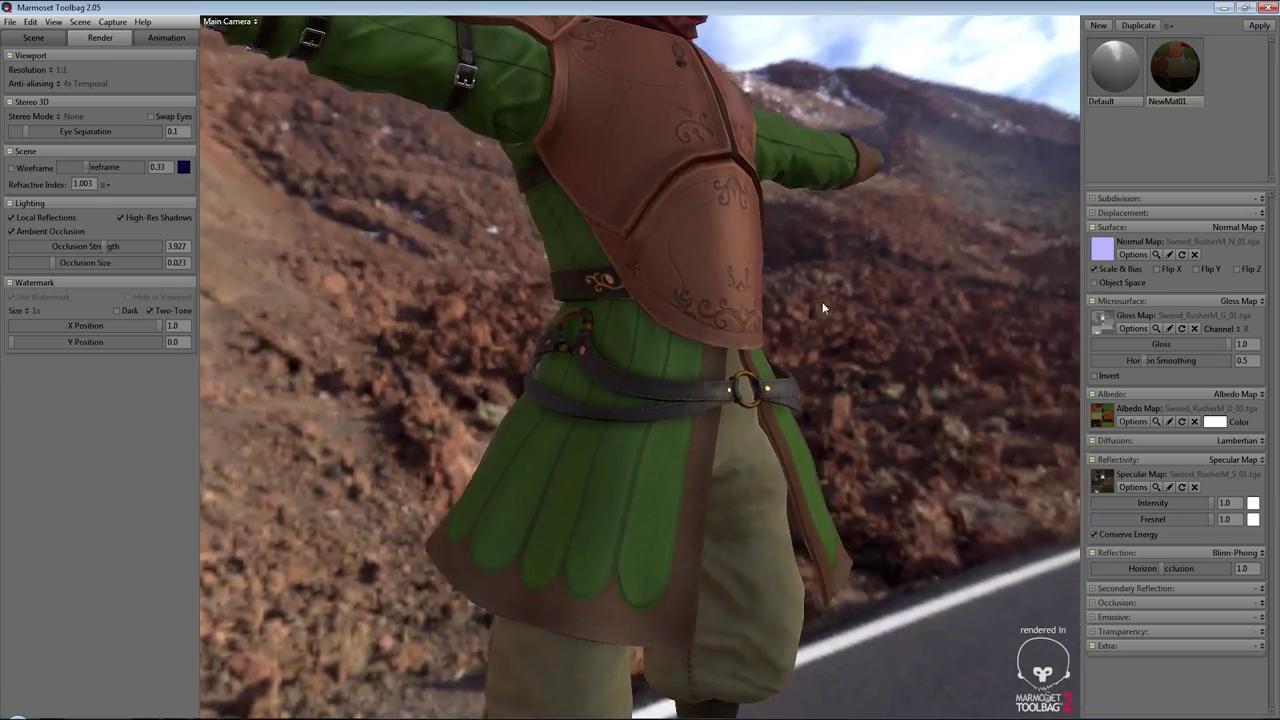
mouse_move(822, 301)
right_down()
mouse_move(761, 307)
mouse_move(735, 186)
mouse_move(725, 245)
right_up()
mouse_move(725, 245)
mouse_down()
mouse_move(731, 259)
mouse_move(740, 249)
mouse_move(786, 268)
mouse_move(659, 268)
mouse_move(696, 265)
mouse_up()
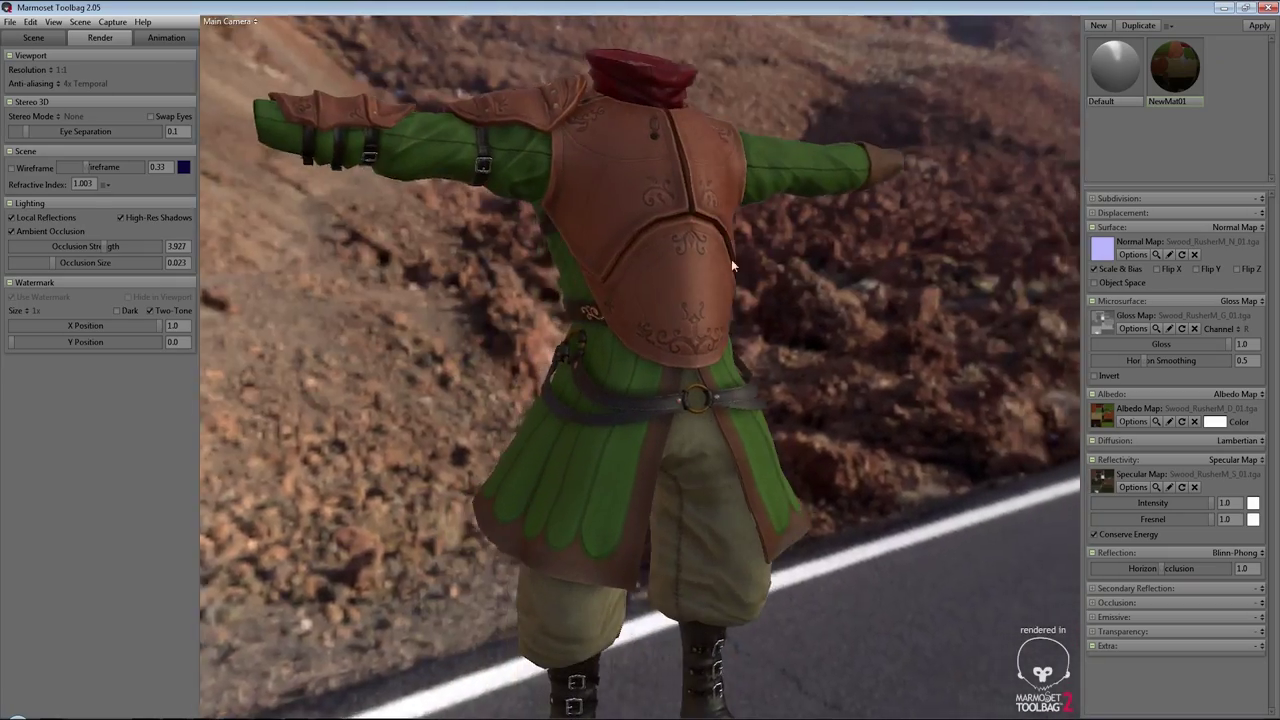
Rotate the sky lighting to a new angle and bring up the scene outliner
shift+right_drag(697, 266, 1259, 232)
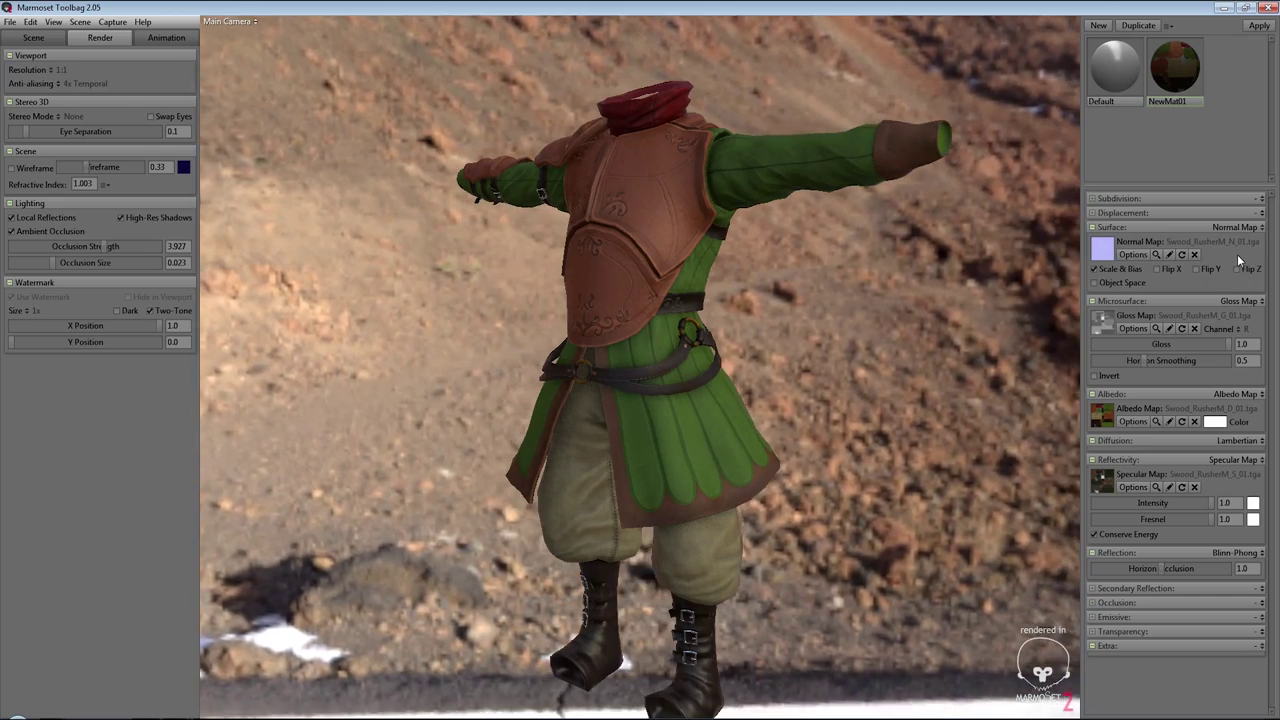
mouse_move(1259, 232)
shift+right_down()
mouse_move(1237, 266)
mouse_move(658, 28)
mouse_move(646, 317)
mouse_move(787, 319)
mouse_move(726, 291)
mouse_move(716, 355)
mouse_move(714, 325)
mouse_move(833, 239)
mouse_move(610, 61)
mouse_move(634, 65)
mouse_move(608, 77)
mouse_move(448, 375)
mouse_move(721, 363)
mouse_move(731, 333)
mouse_move(664, 281)
mouse_move(860, 228)
shift+right_up()
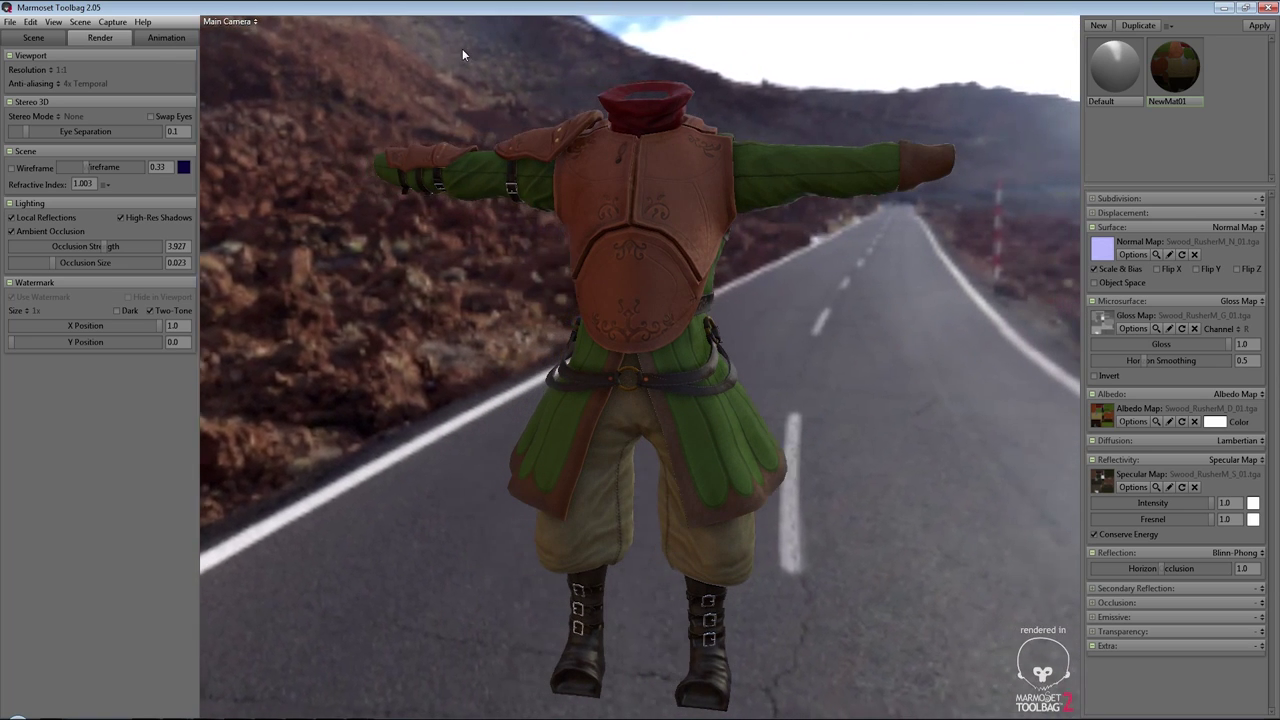
click(166, 37)
click(102, 37)
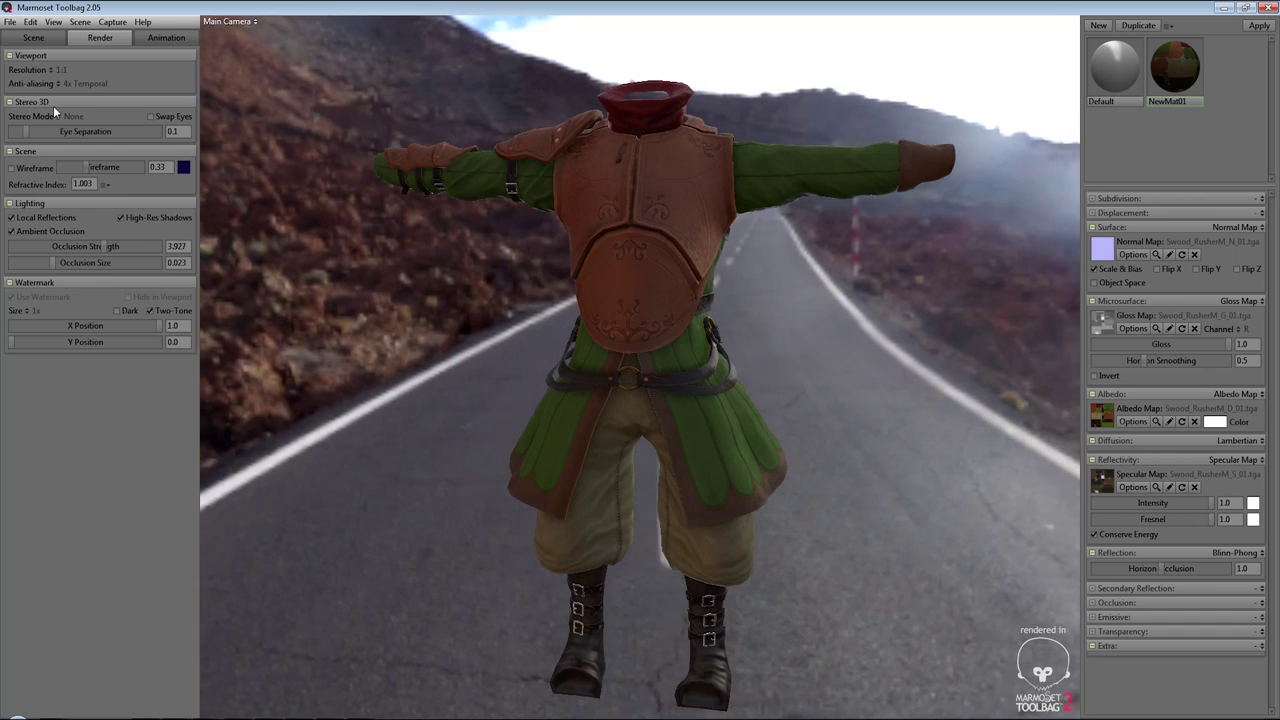
click(33, 37)
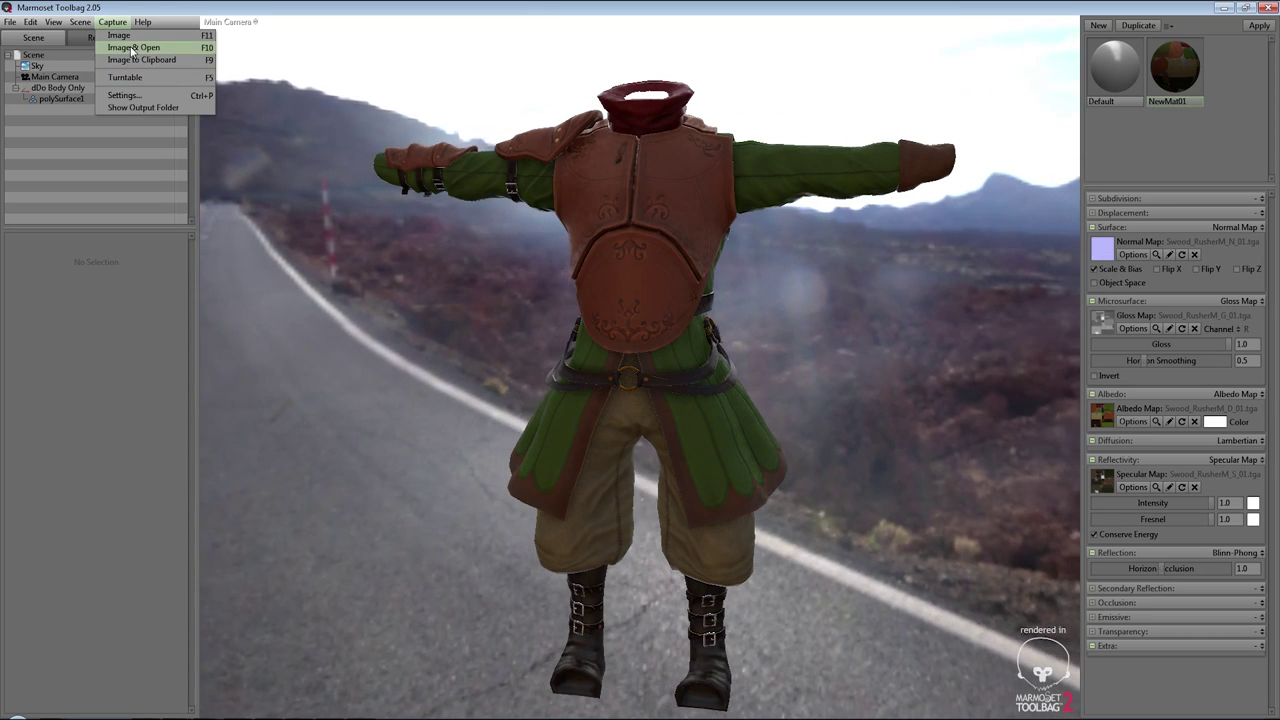
click(160, 95)
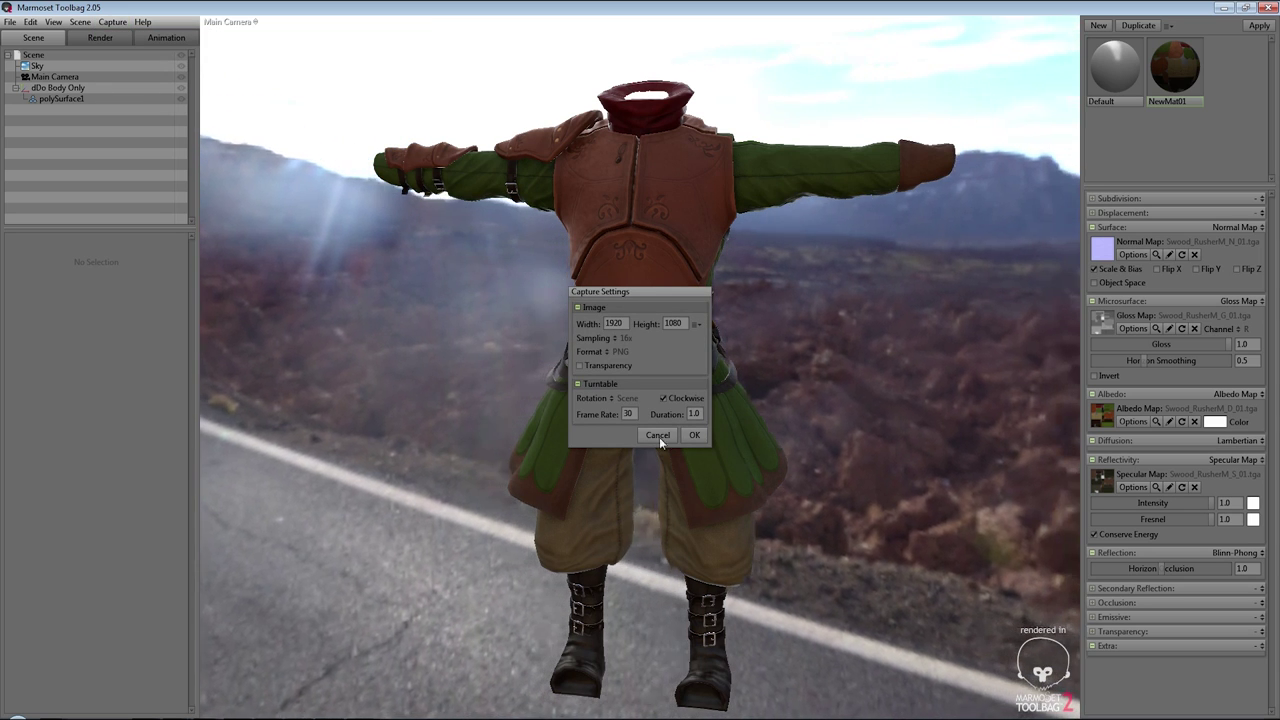
click(692, 435)
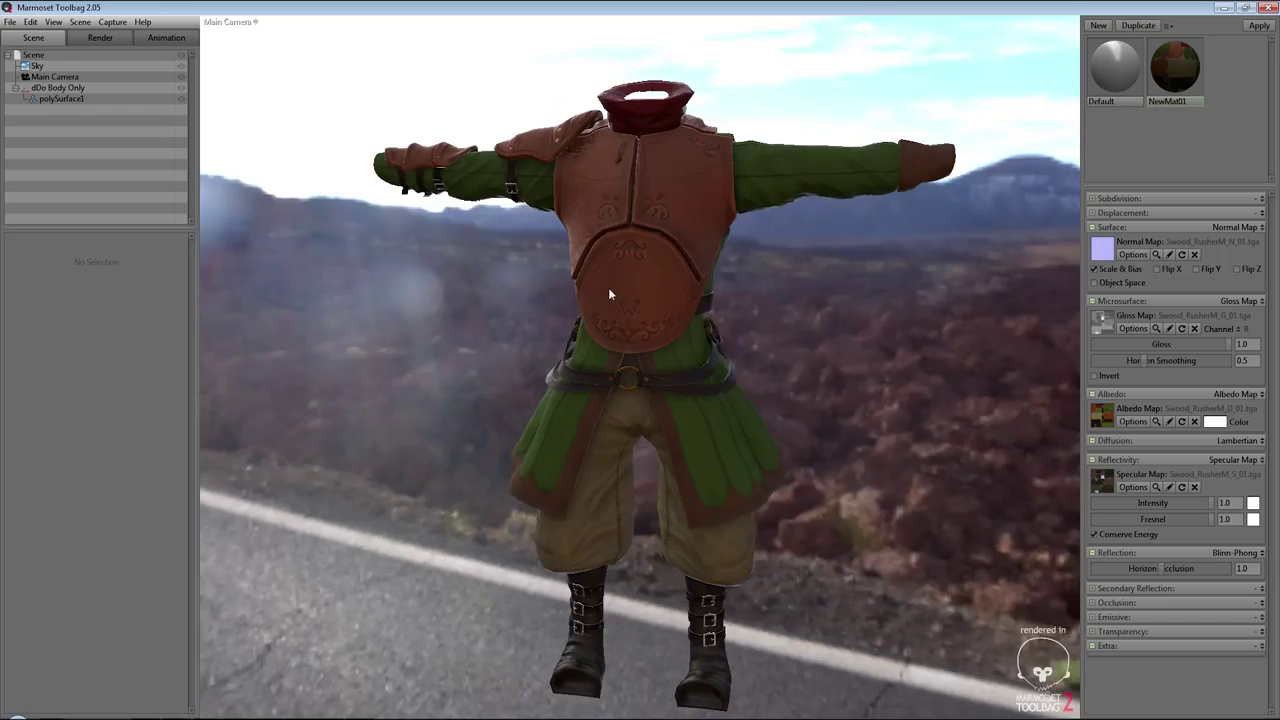
mouse_move(608, 287)
mouse_down()
mouse_move(818, 288)
mouse_move(744, 257)
mouse_move(700, 280)
mouse_move(728, 276)
mouse_move(560, 255)
mouse_up()
Orbit around the character and turn the sky until a rocky hillside sits behind it
drag(674, 226, 720, 232)
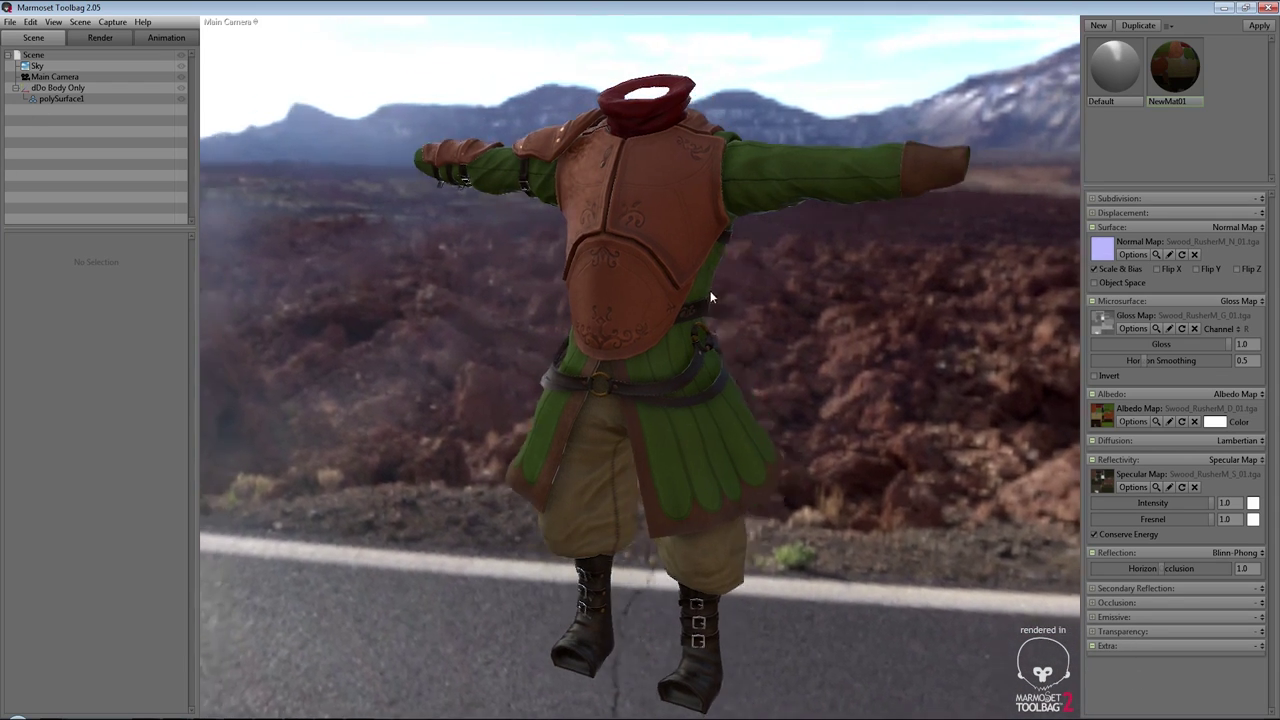
mouse_move(780, 300)
mouse_down()
mouse_move(678, 270)
mouse_move(616, 179)
mouse_up()
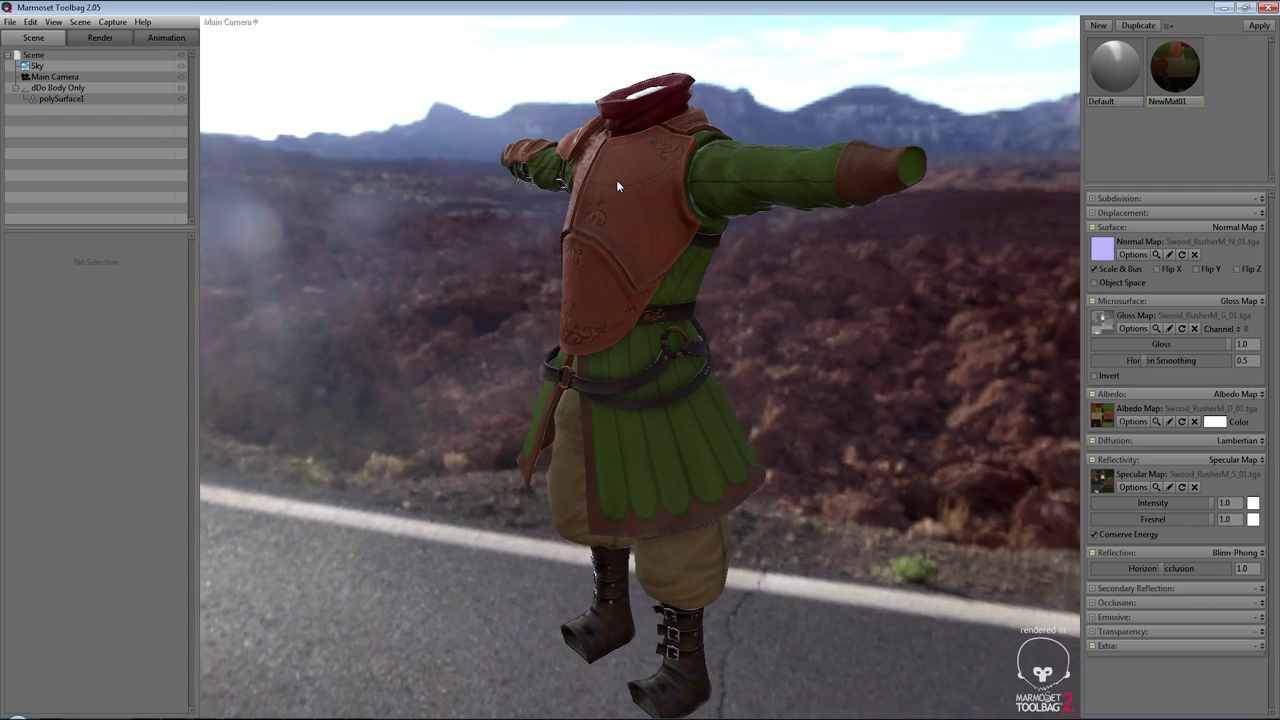
drag(610, 224, 634, 216)
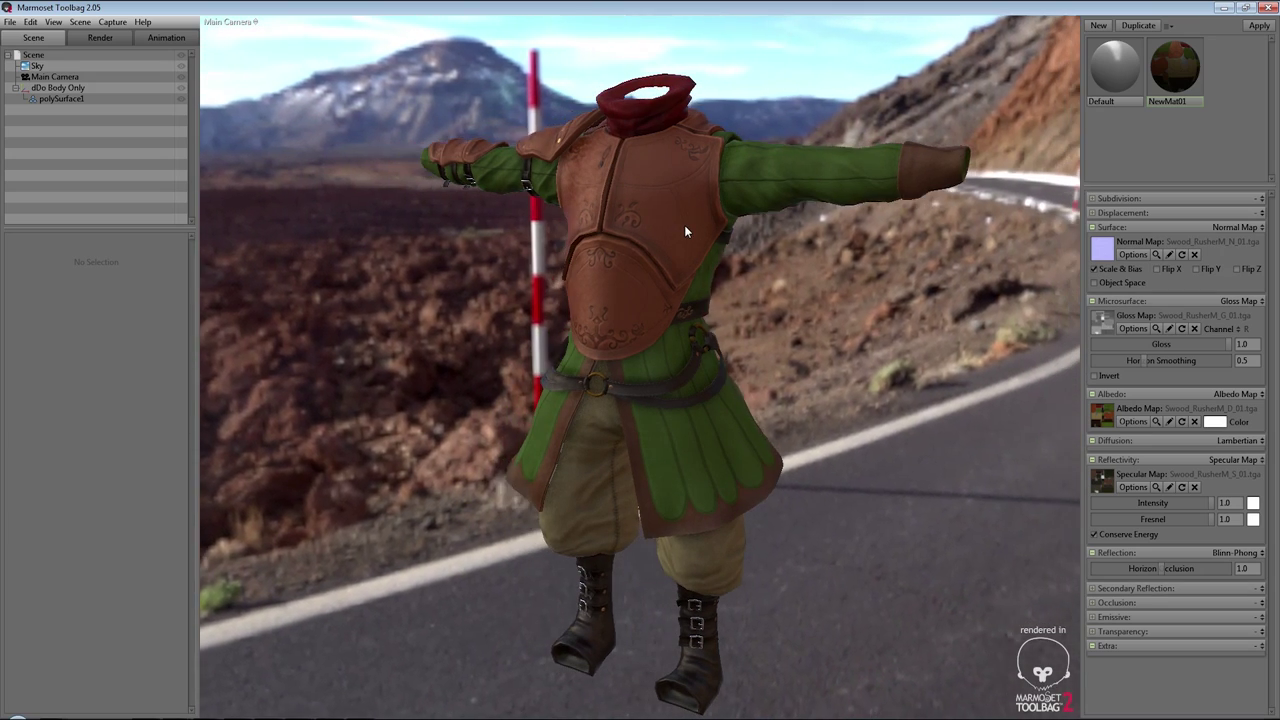
mouse_move(684, 225)
mouse_down()
mouse_move(642, 260)
mouse_move(695, 253)
mouse_move(566, 285)
mouse_move(618, 331)
mouse_move(617, 305)
mouse_move(634, 343)
mouse_move(623, 260)
mouse_move(637, 290)
mouse_move(413, 287)
mouse_move(437, 268)
mouse_move(448, 289)
mouse_move(748, 252)
mouse_move(706, 274)
mouse_move(716, 214)
mouse_move(705, 289)
mouse_move(659, 283)
mouse_move(704, 273)
mouse_move(672, 322)
mouse_move(637, 276)
mouse_move(693, 286)
mouse_move(738, 374)
mouse_move(834, 353)
mouse_move(1021, 354)
mouse_move(680, 375)
mouse_move(894, 375)
mouse_move(750, 352)
mouse_move(805, 387)
mouse_move(852, 384)
mouse_move(696, 336)
mouse_move(707, 323)
mouse_move(720, 358)
mouse_move(708, 317)
mouse_move(728, 370)
mouse_move(748, 375)
mouse_move(834, 350)
mouse_move(692, 335)
mouse_up()
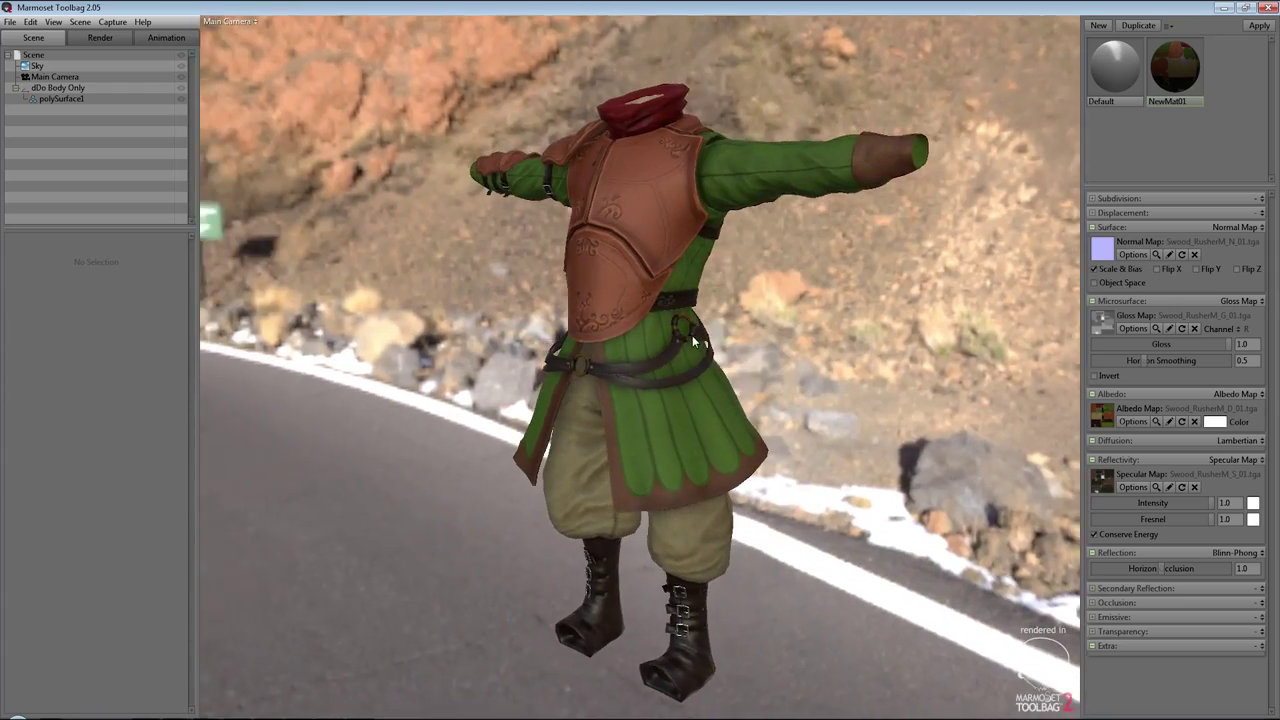